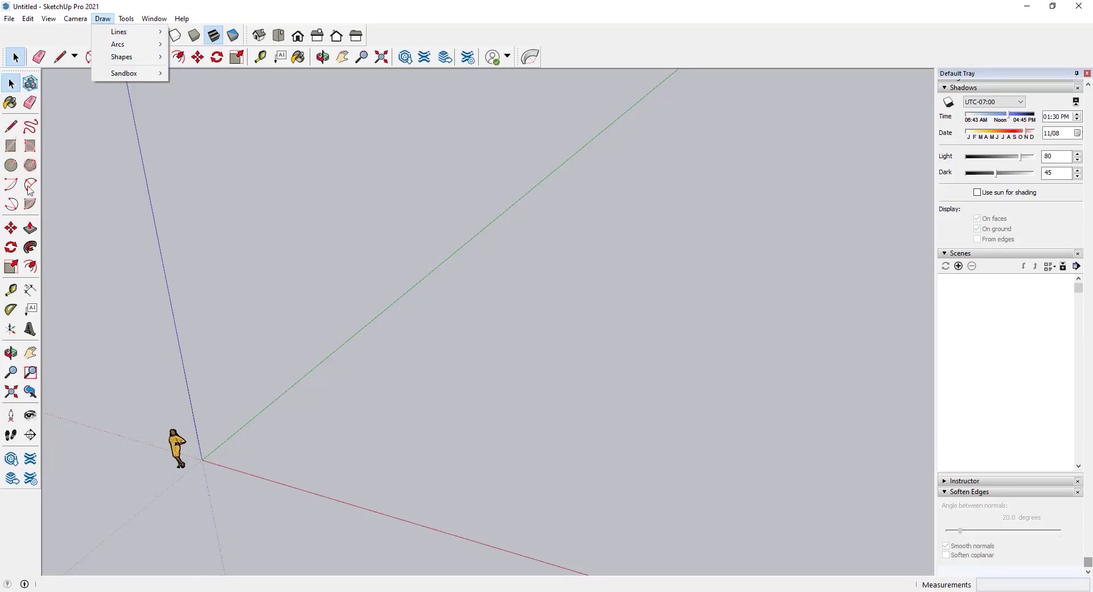
Draw a straight edge about 10.5 m long on the ground, parallel to the green axis.
mouse_move(126, 18)
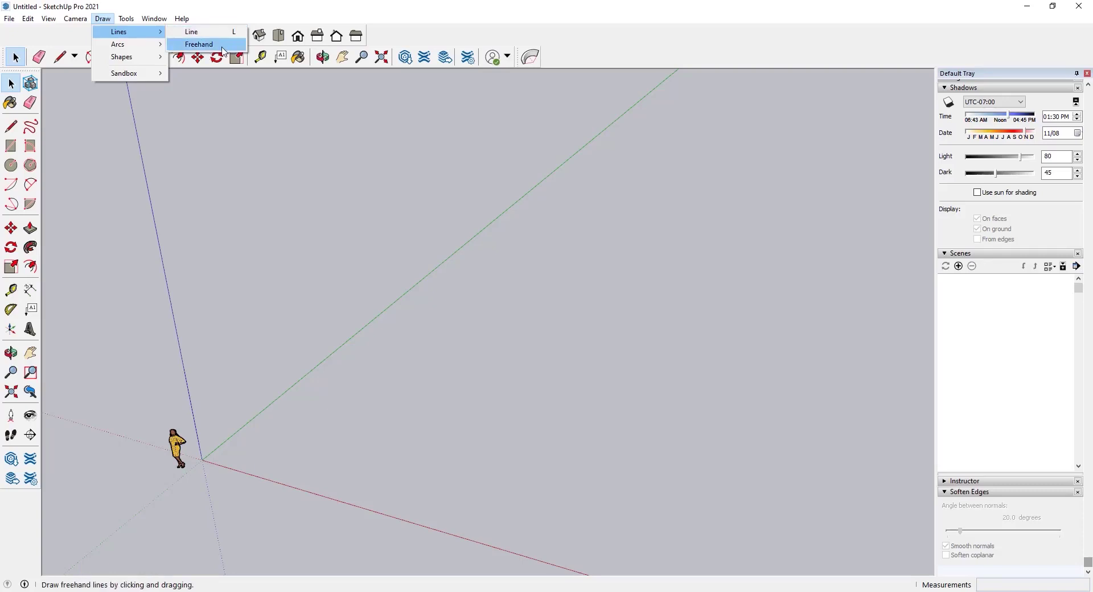
key(l)
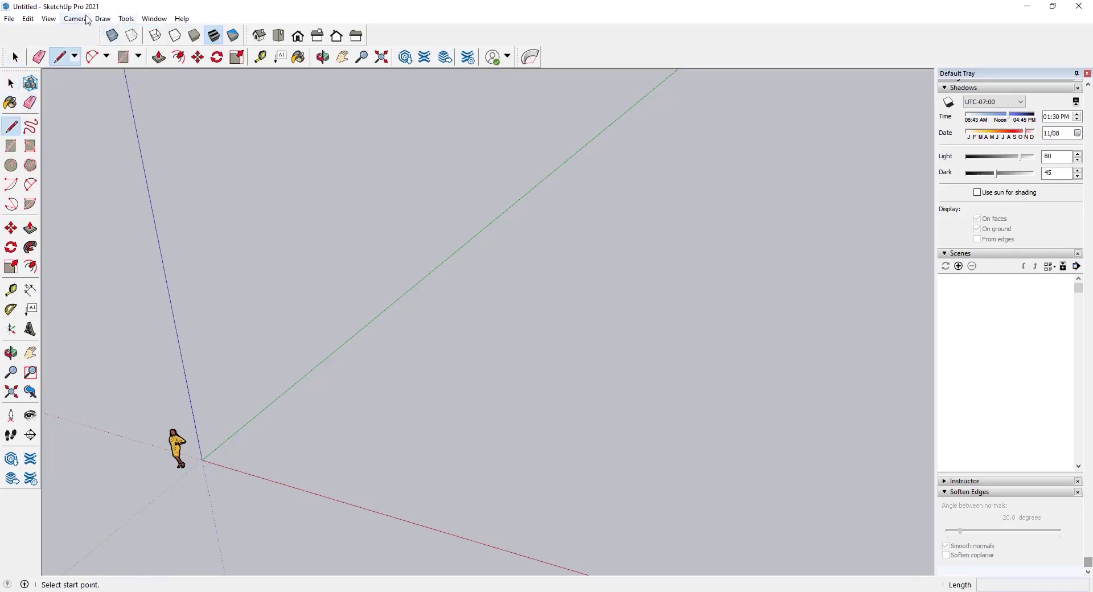
click(102, 19)
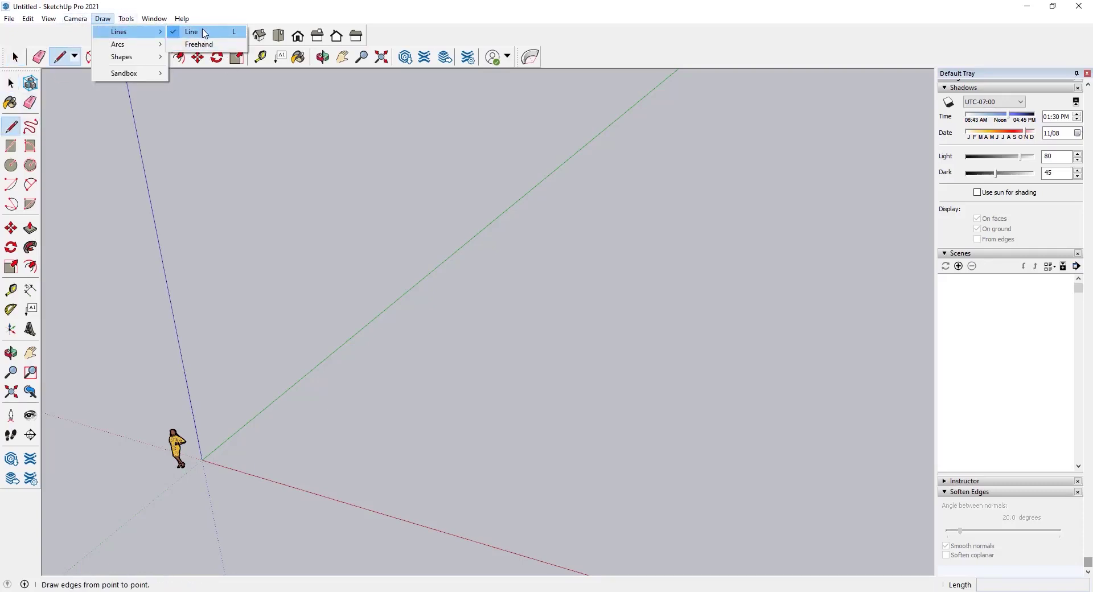
key(Escape)
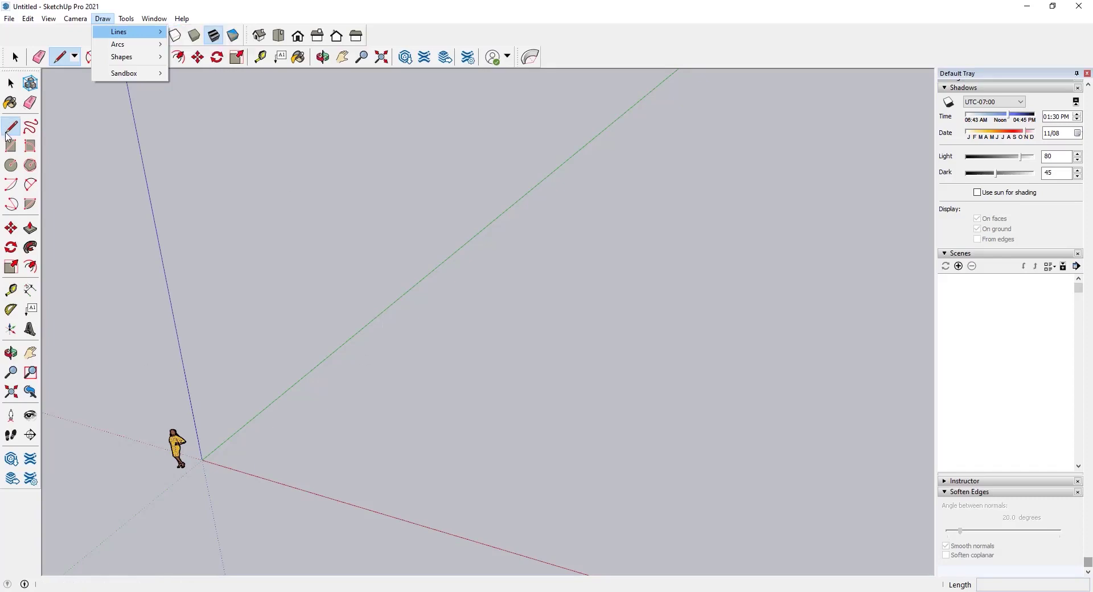
key(Escape)
shift+middle_drag(407, 385, 295, 485)
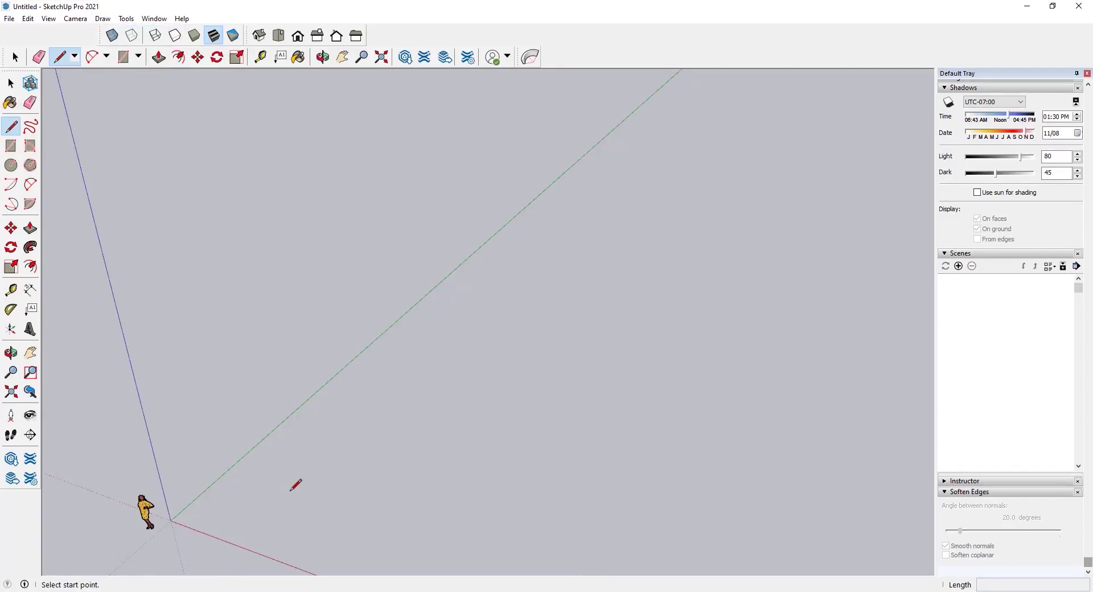
click(291, 490)
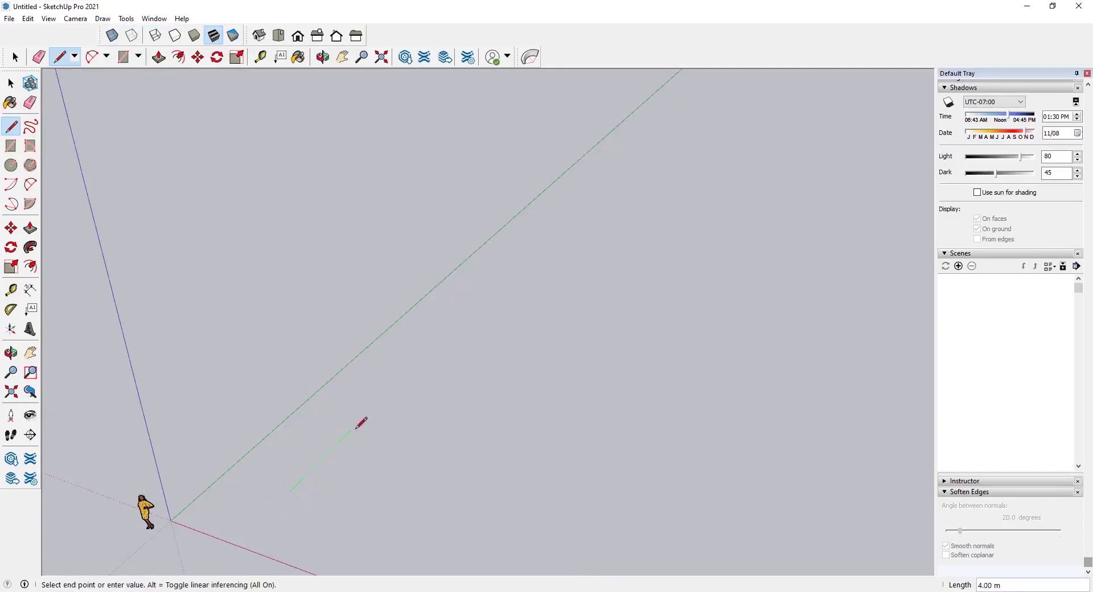
click(415, 362)
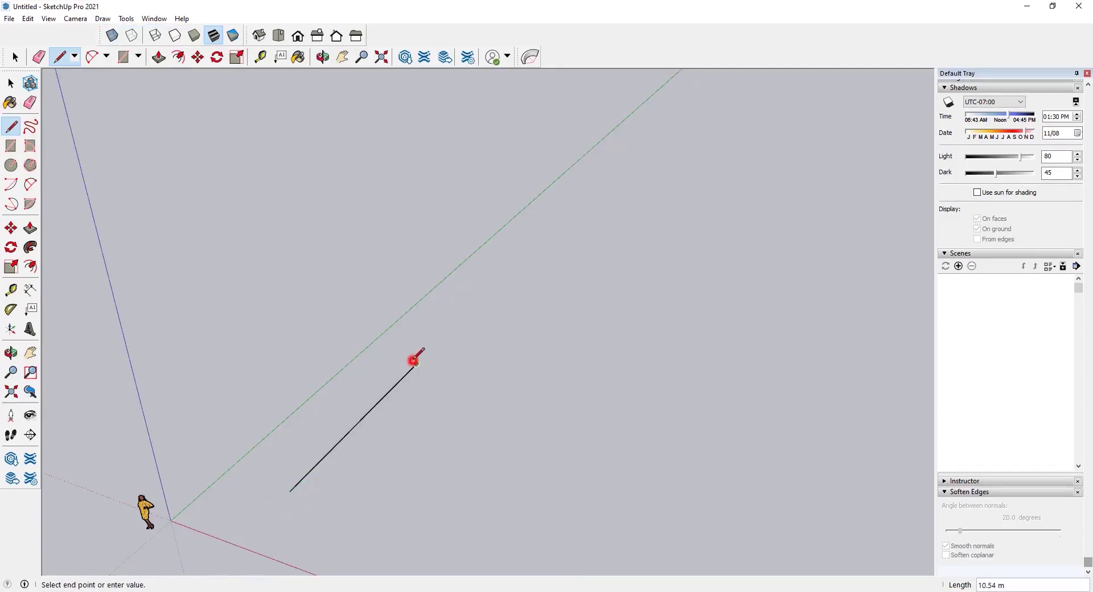
key(Escape)
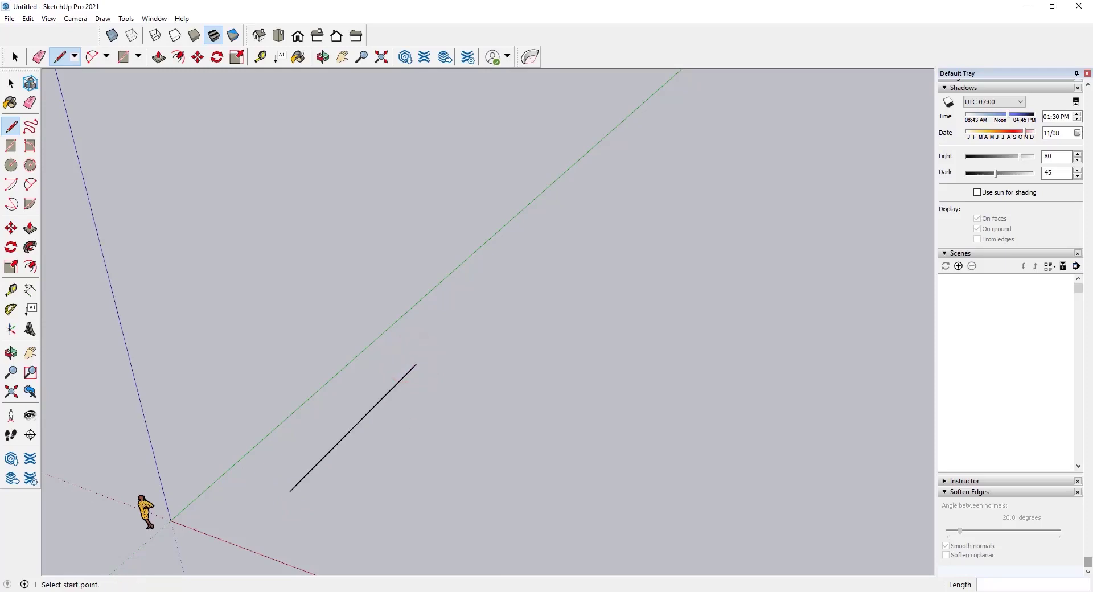
mouse_move(439, 306)
middle_down()
mouse_move(378, 366)
mouse_move(571, 414)
mouse_move(366, 403)
mouse_move(324, 424)
middle_up()
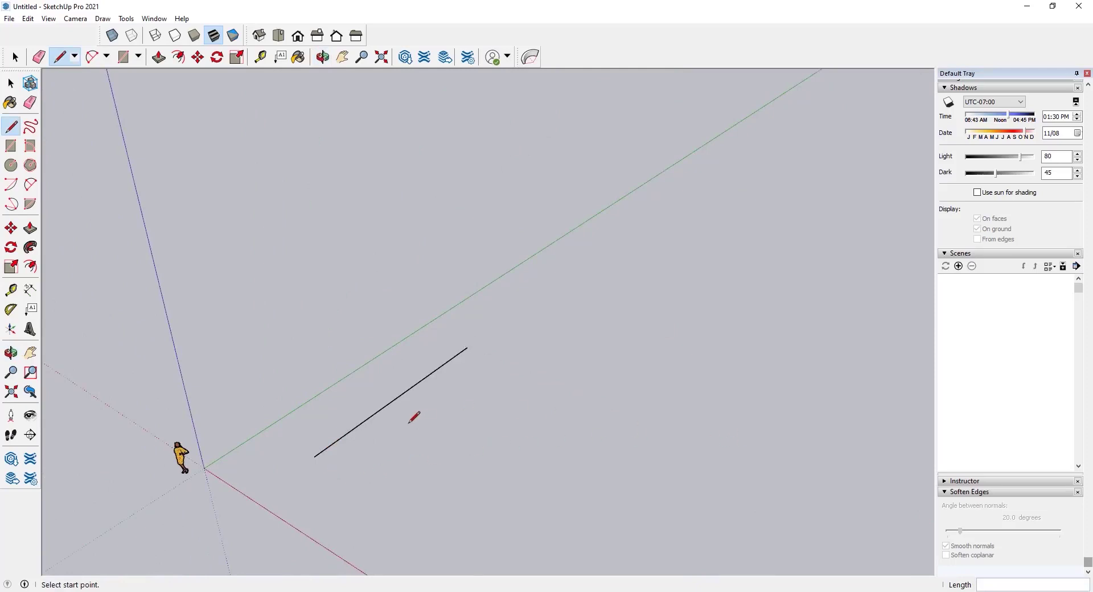
Draw connected edges along the green and red axis directions beside the first line, closing a four-sided ground face with an edge about 9 m long.
click(366, 479)
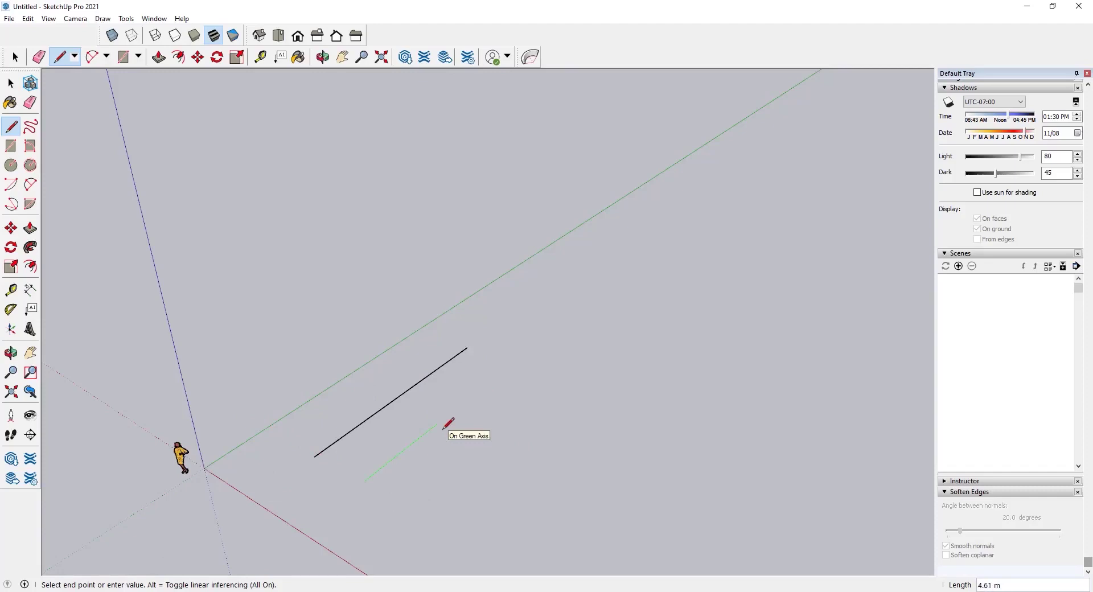
key(Up)
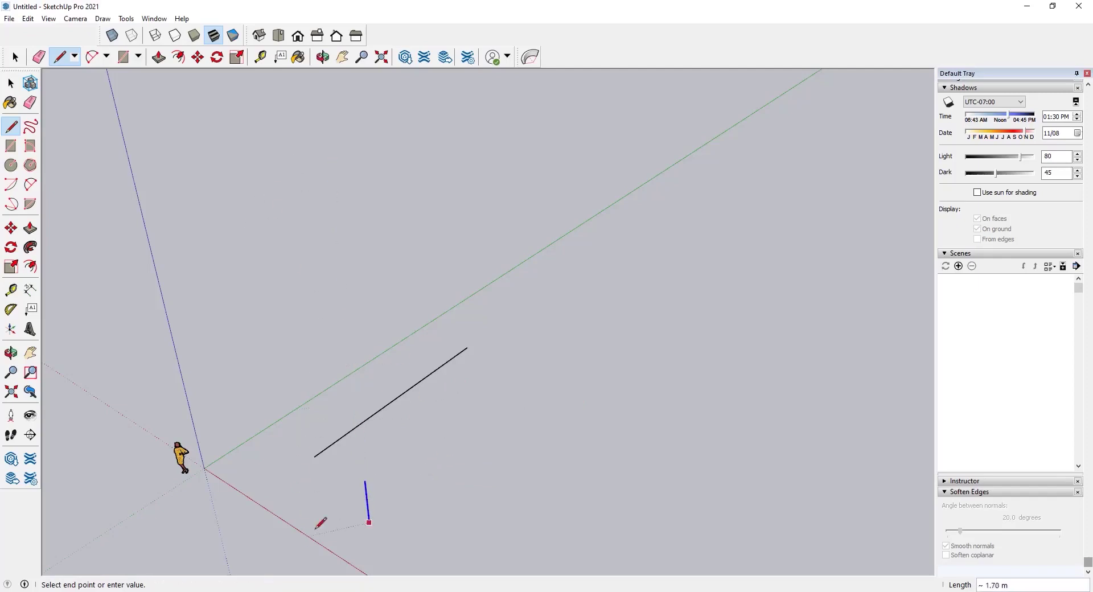
click(415, 243)
click(566, 353)
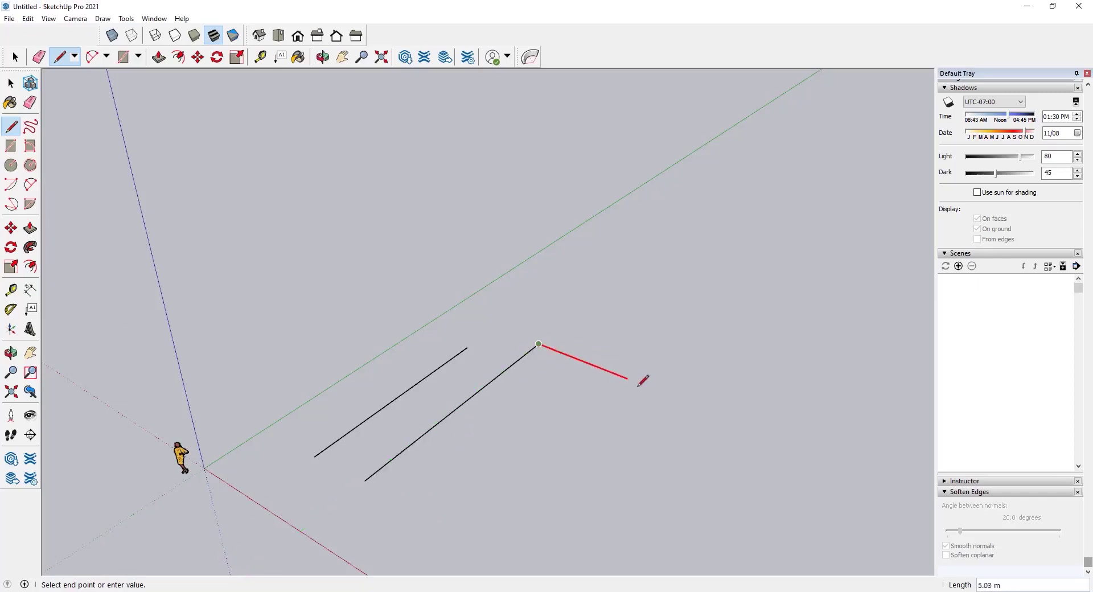
click(697, 407)
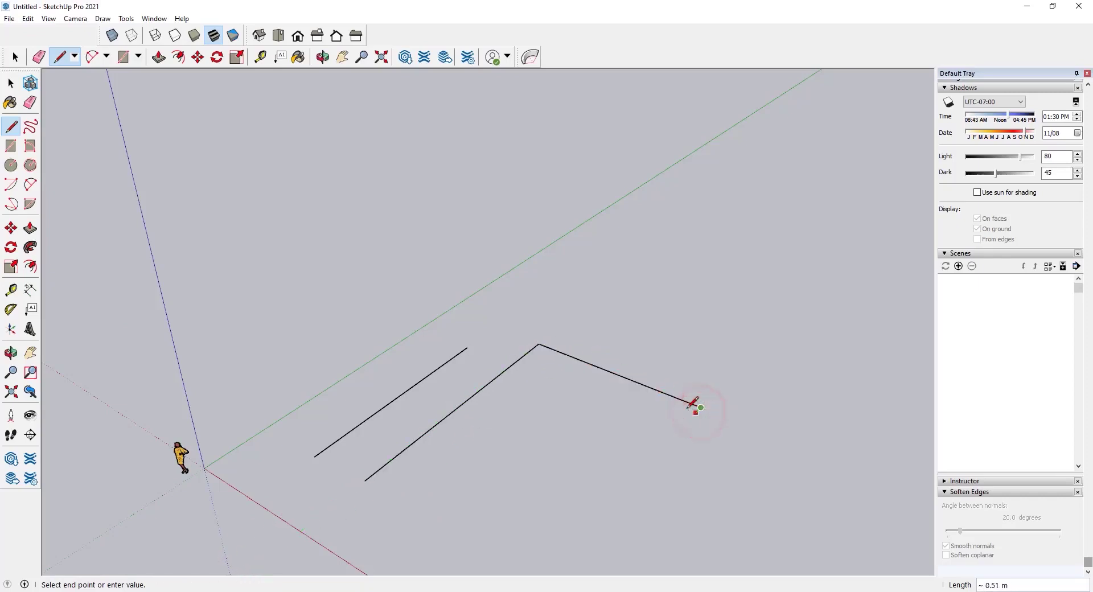
click(552, 509)
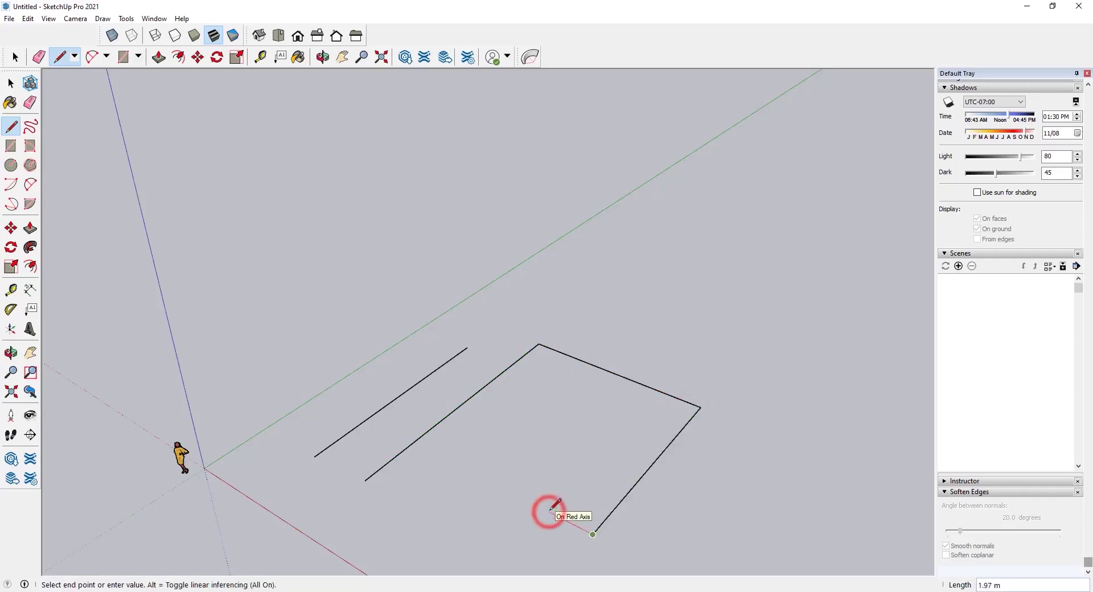
click(414, 442)
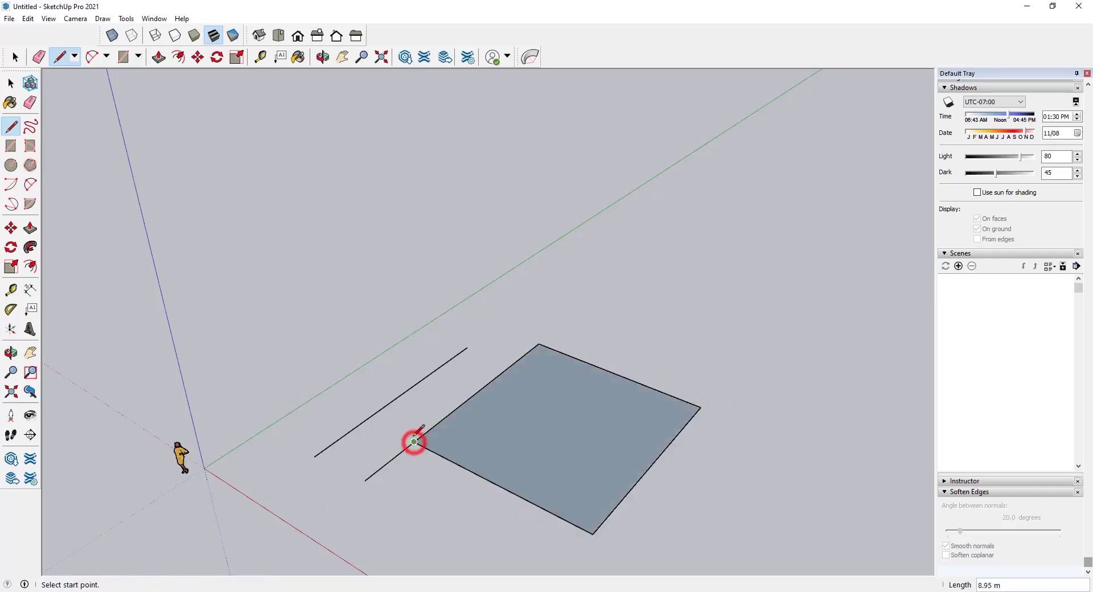
Erase the four-sided face and all the drawn lines.
key(e)
drag(400, 452, 393, 386)
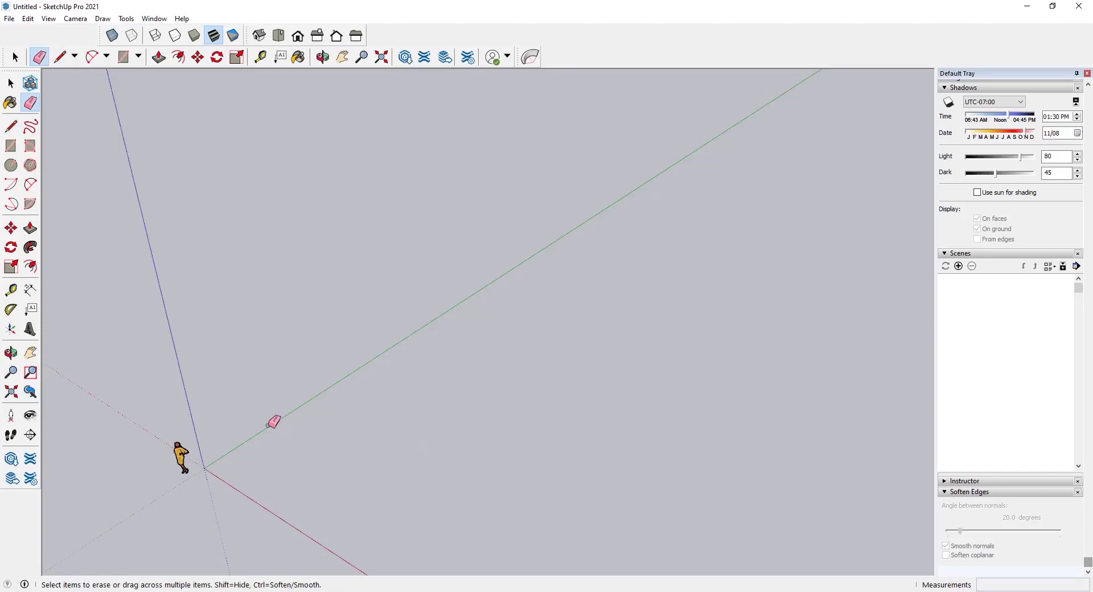
Draw three connected edges on the ground, following the green axis, the red axis, and the green axis back again.
key(l)
click(361, 425)
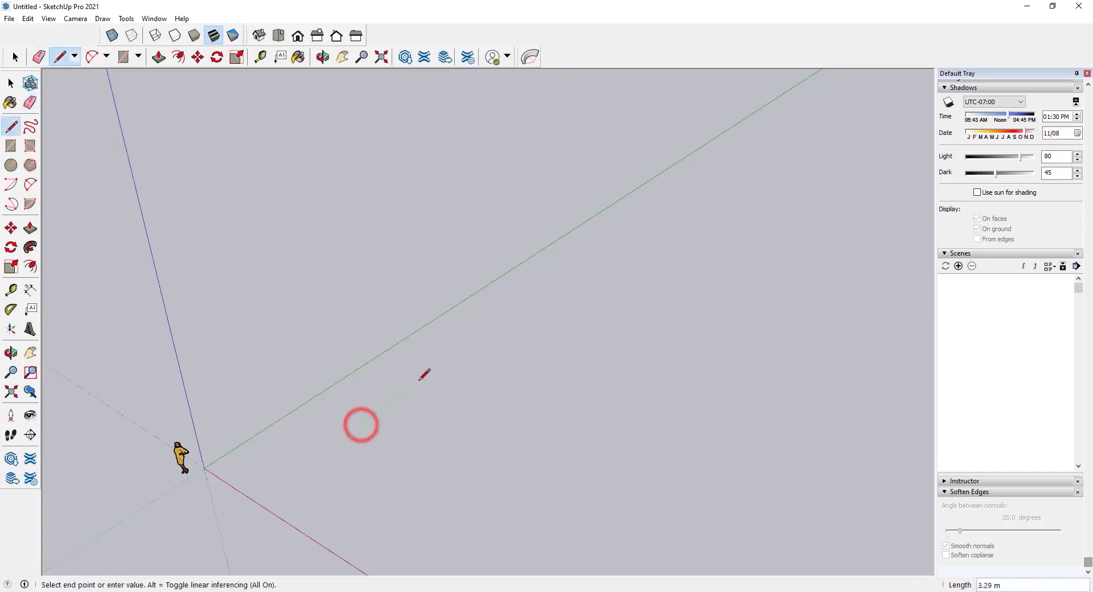
click(508, 320)
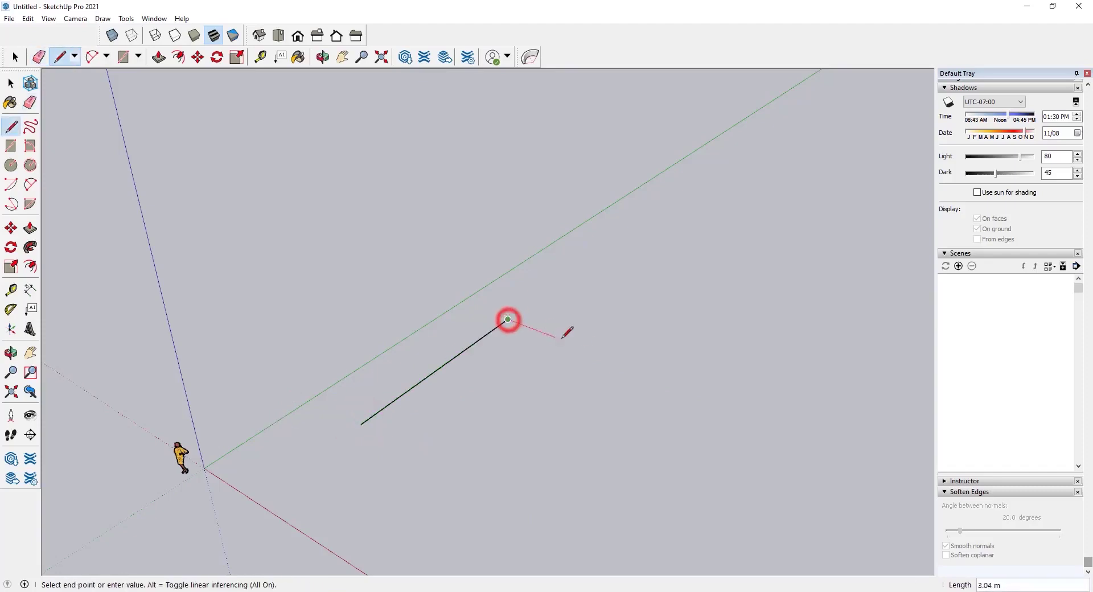
click(665, 379)
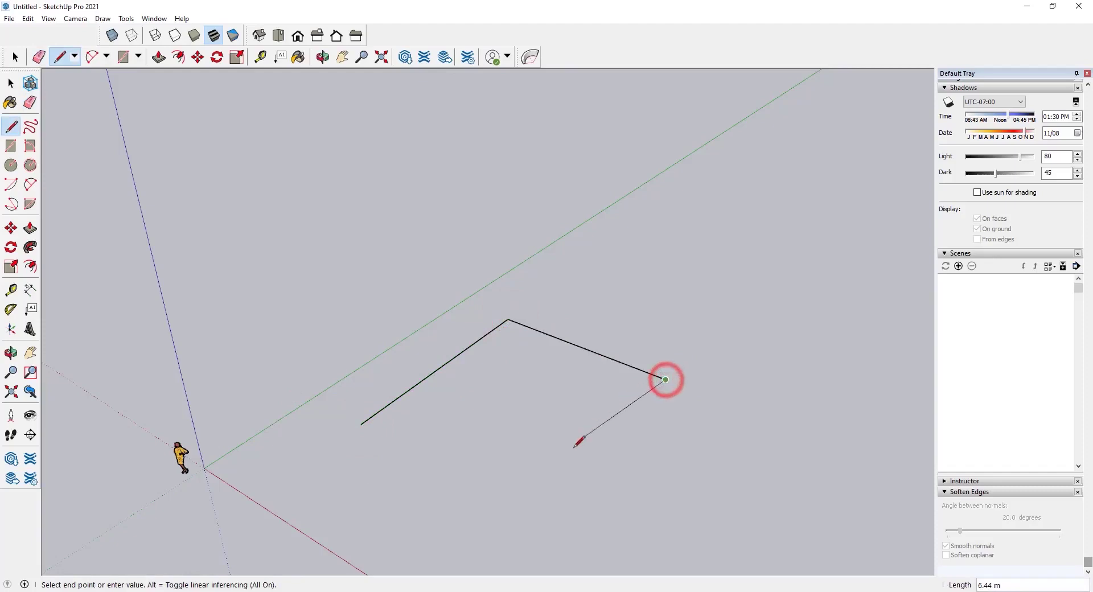
click(561, 488)
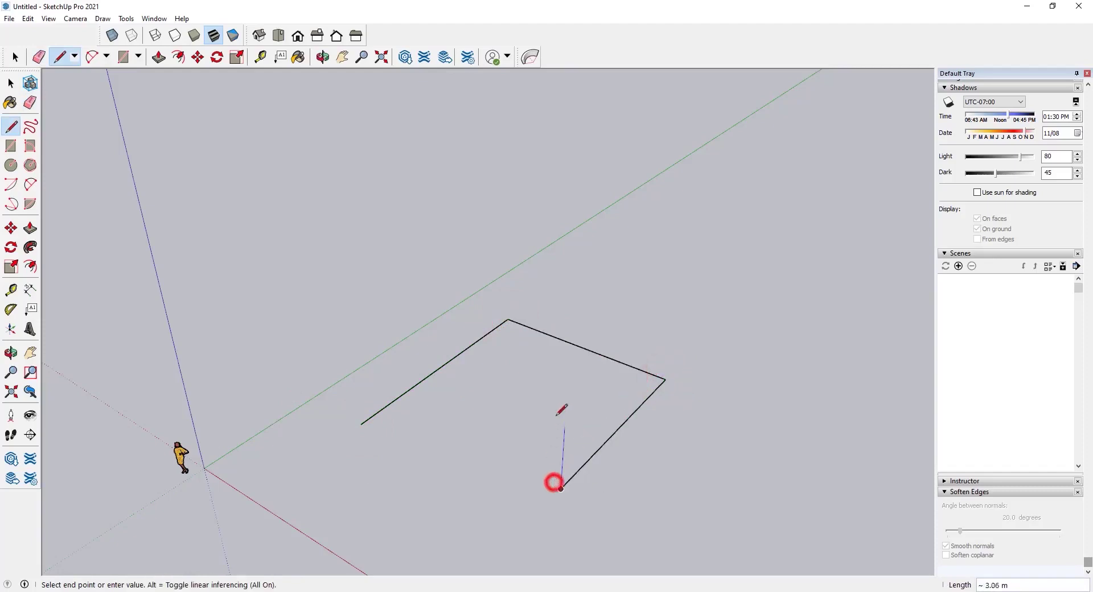
Continue from the last endpoint with edges along the blue and red axes, closing an upright rectangular face about 6.8 m wide.
click(567, 377)
click(428, 320)
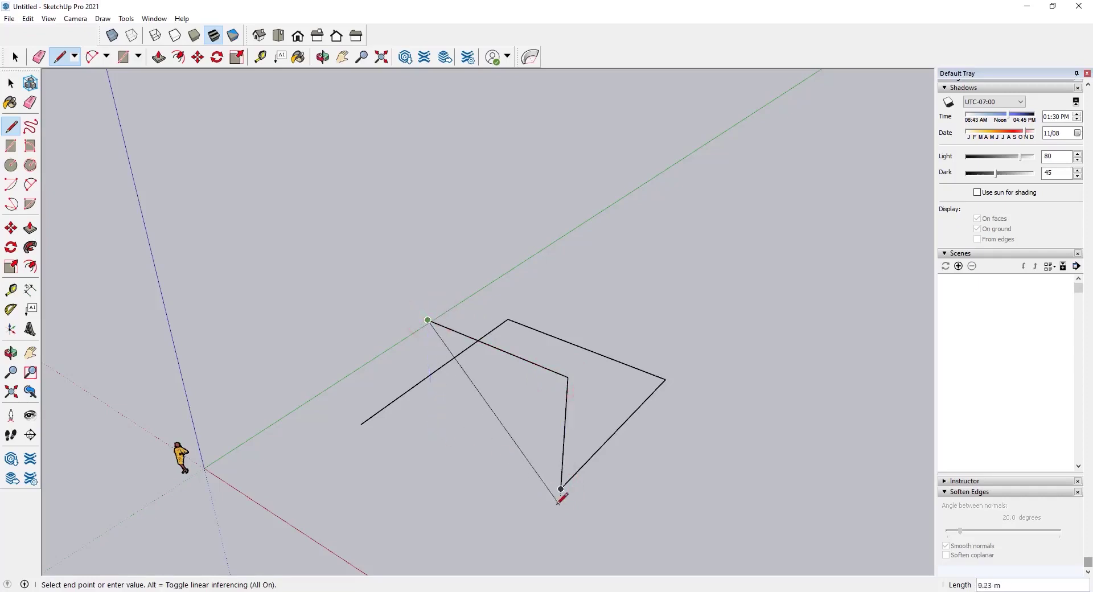
click(432, 424)
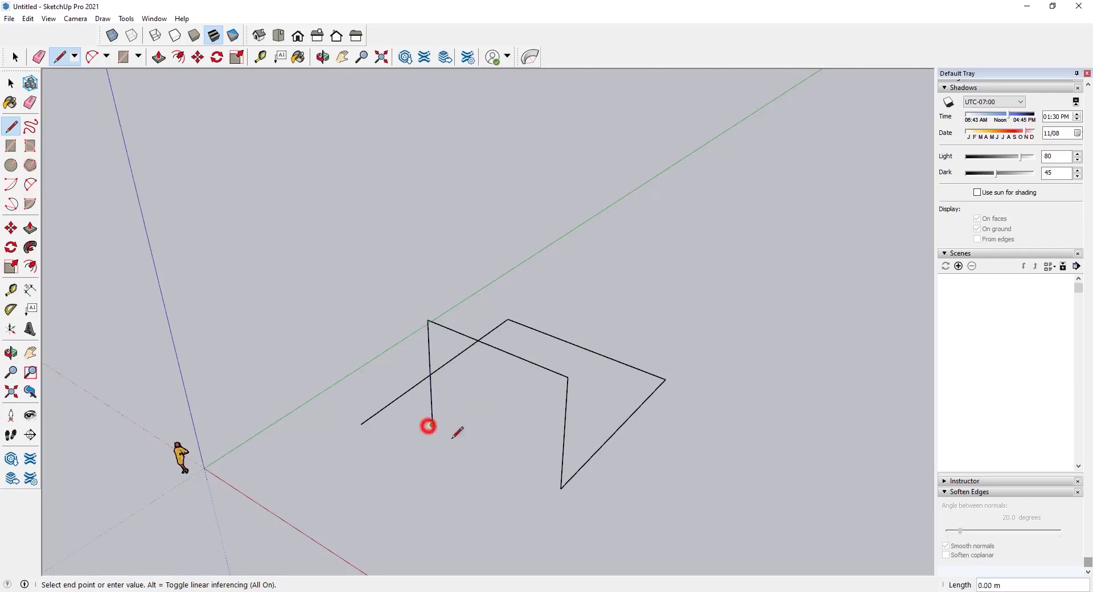
click(561, 488)
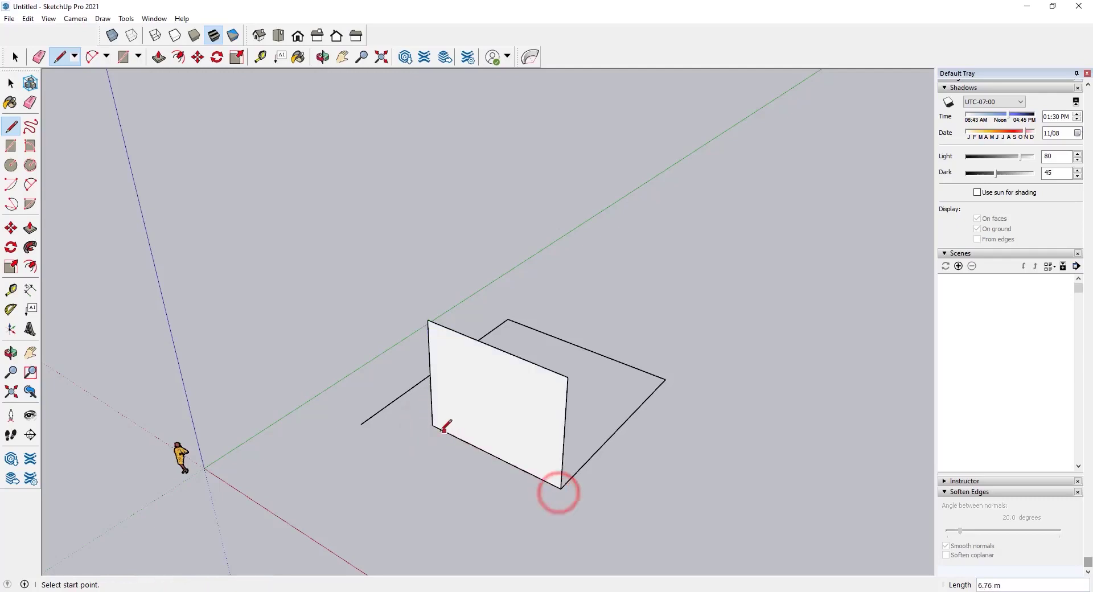
Draw a closed, irregular outline on the ground with the Freehand tool, beside the green axis.
click(102, 19)
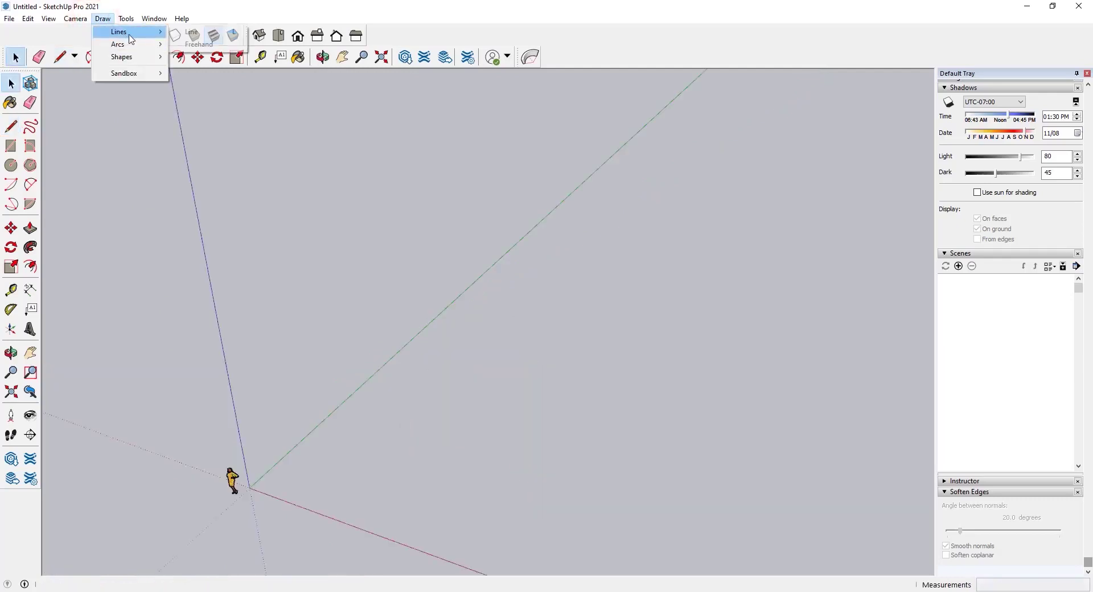
mouse_move(120, 32)
click(192, 43)
mouse_move(510, 330)
mouse_down()
mouse_move(447, 391)
mouse_move(447, 407)
mouse_move(477, 398)
mouse_up()
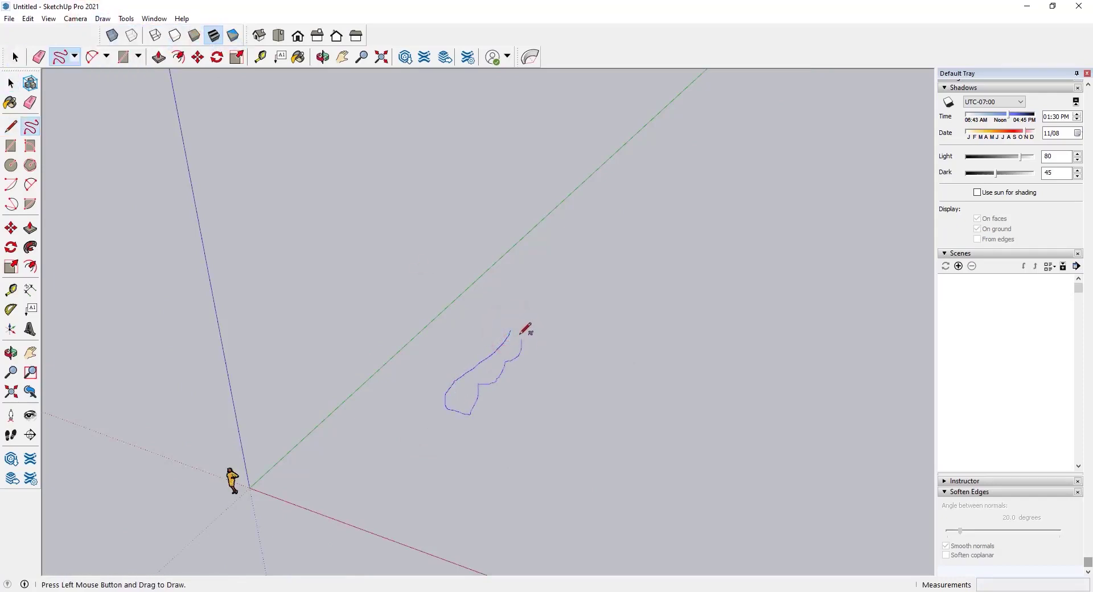
drag(510, 332, 509, 333)
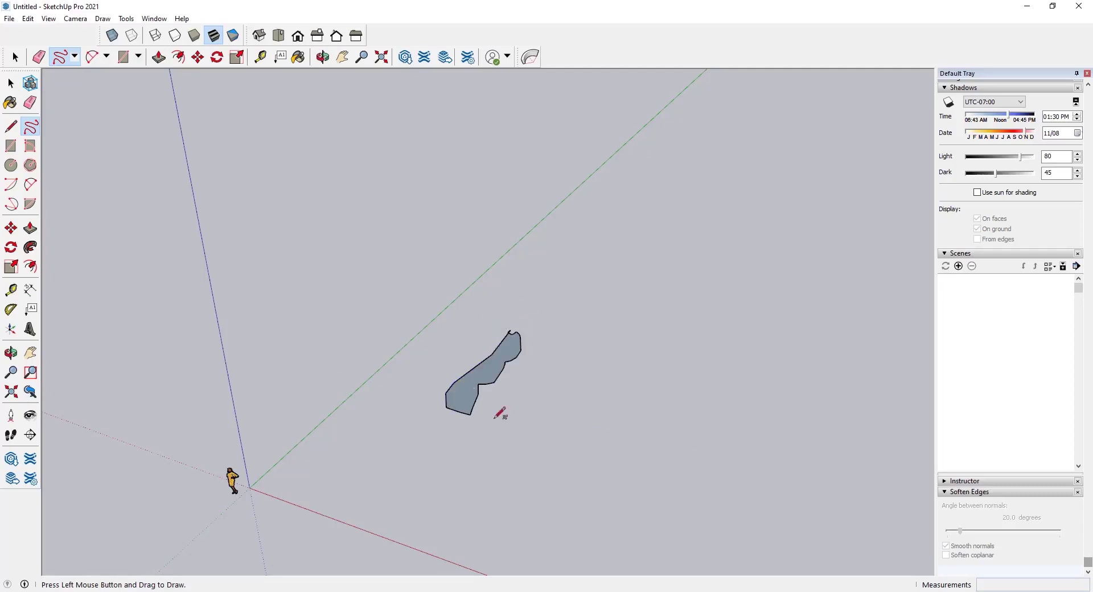
mouse_move(544, 393)
mouse_down()
mouse_move(532, 425)
mouse_move(467, 429)
mouse_move(434, 402)
mouse_up()
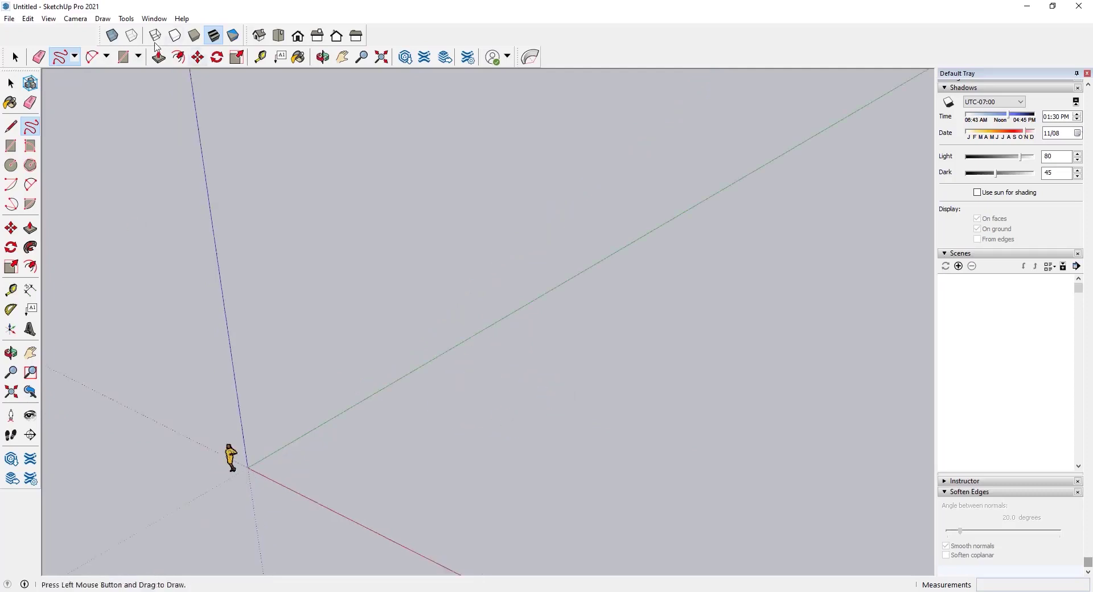
Activate the Arc tool that draws an arc from a centre point.
click(76, 19)
mouse_move(126, 46)
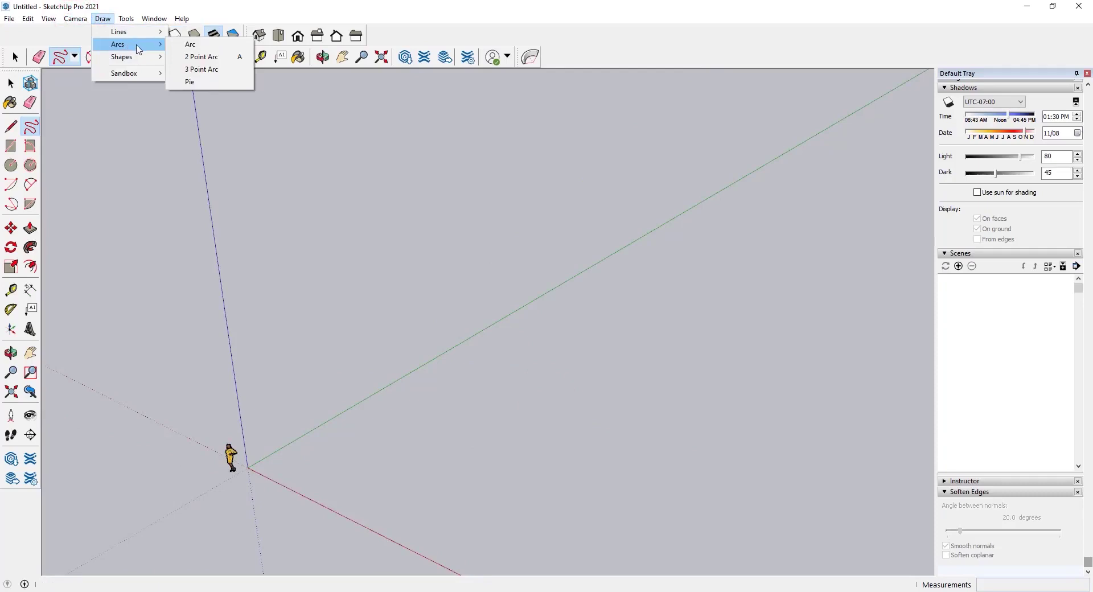
click(213, 45)
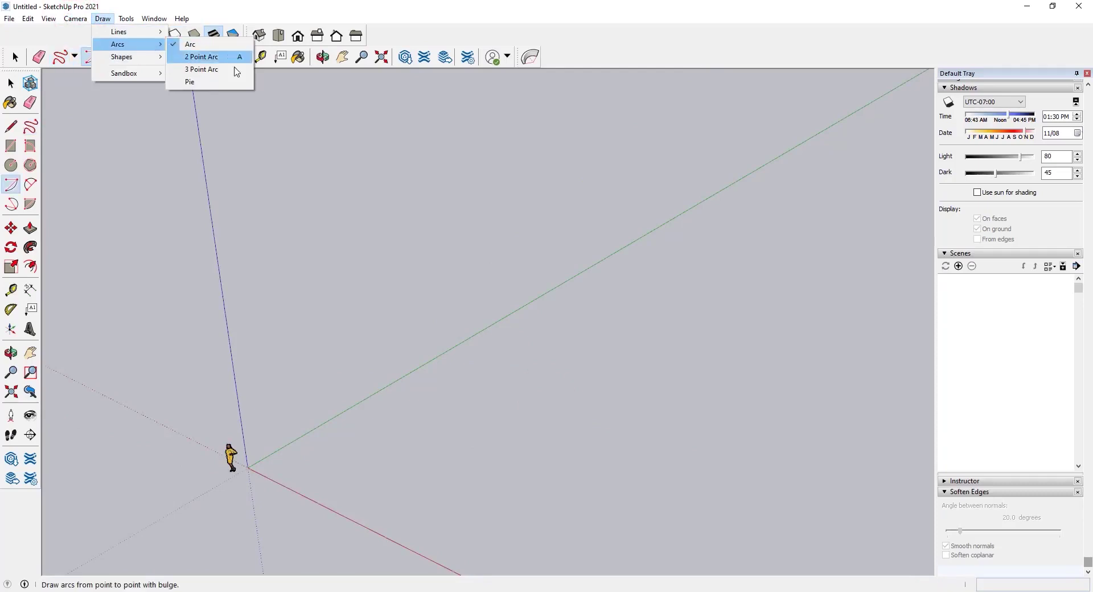
click(209, 46)
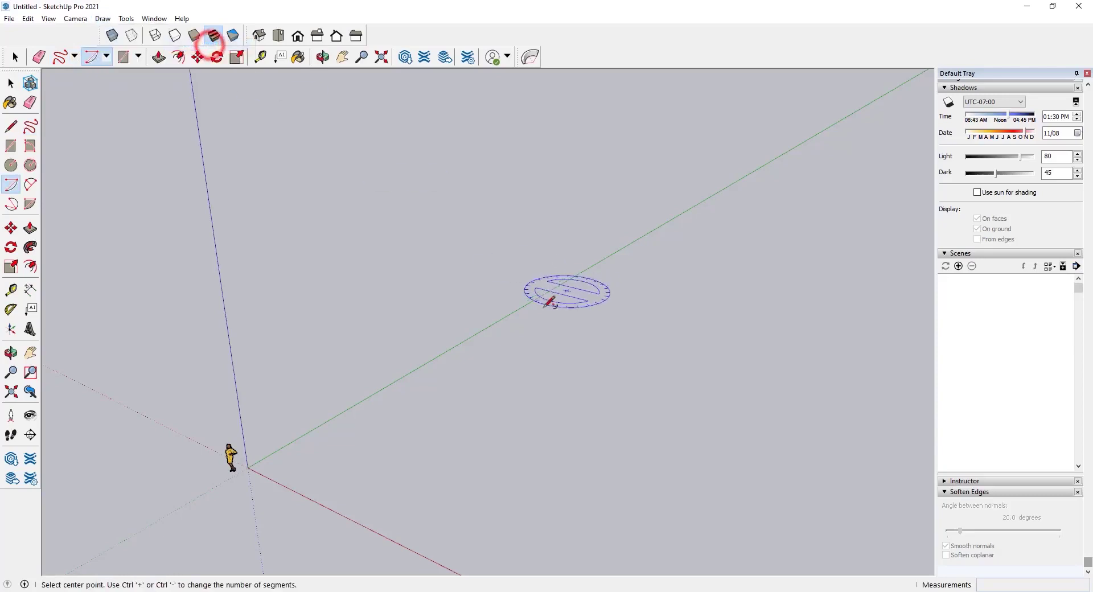
click(478, 421)
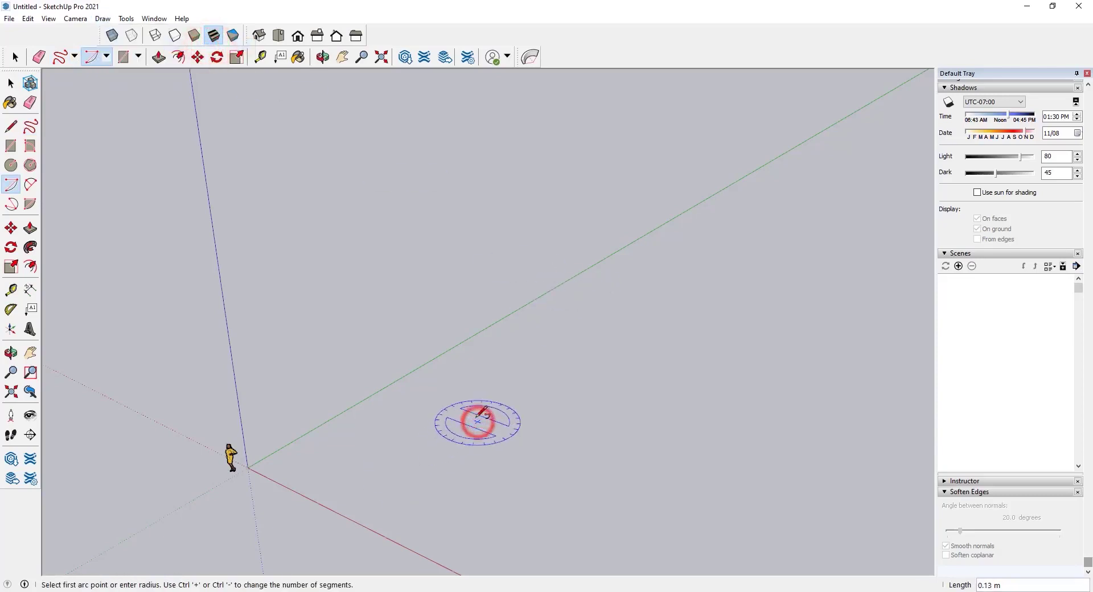
click(709, 507)
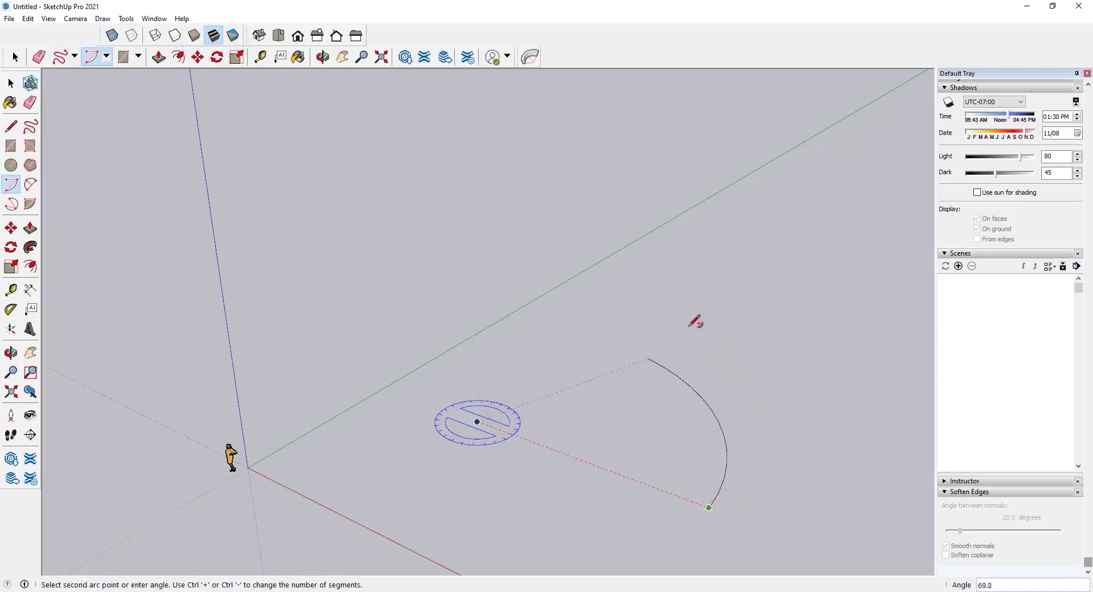
key(Escape)
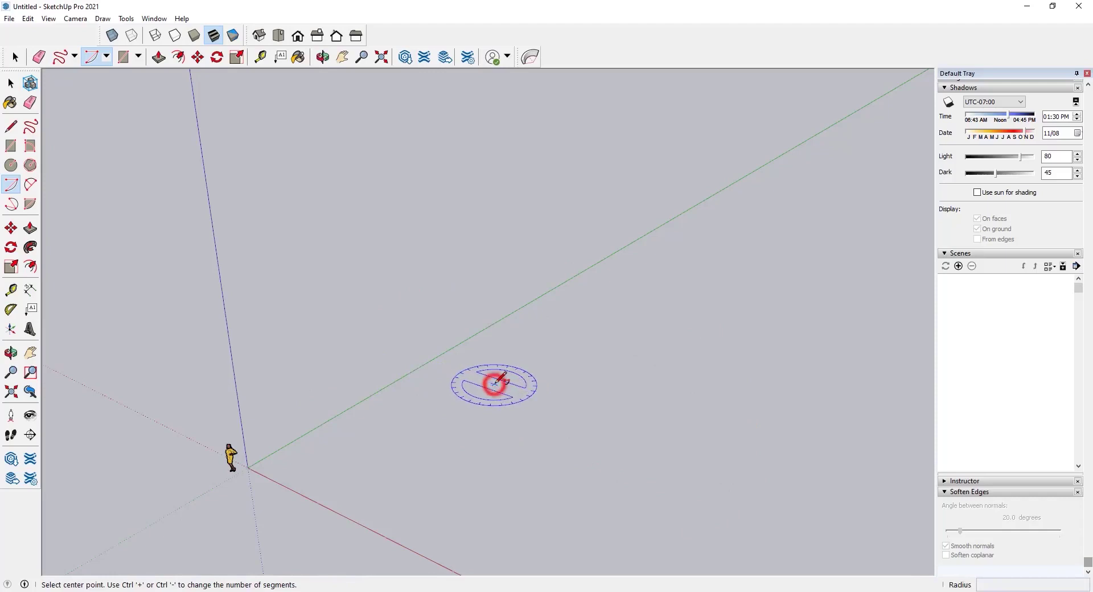
Try a full 360-degree arc on the ground, starting from its centre along the green axis, and undo it.
click(493, 385)
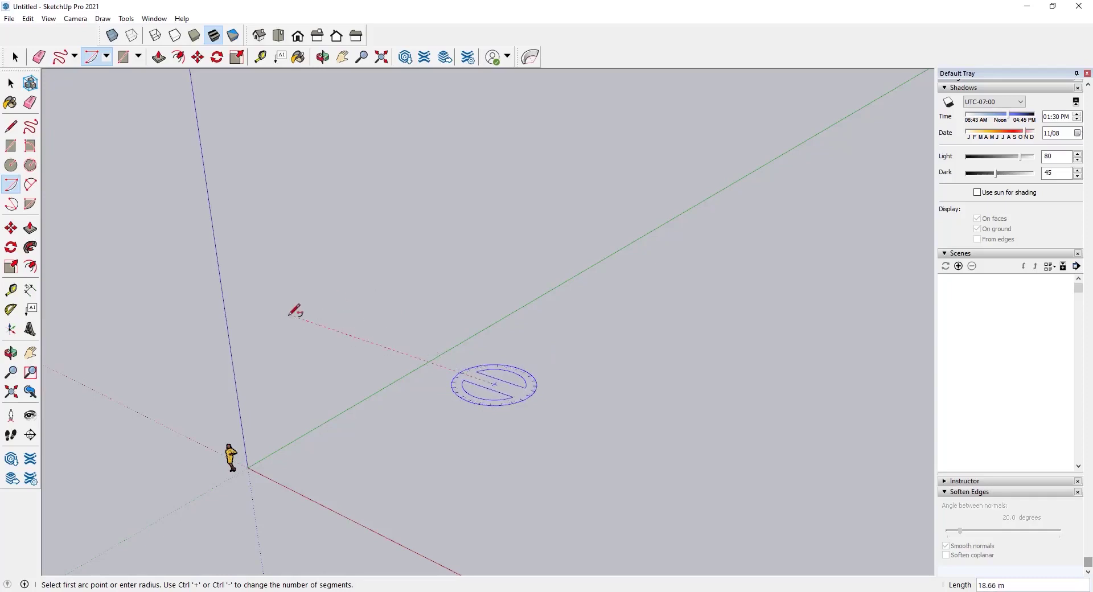
click(612, 312)
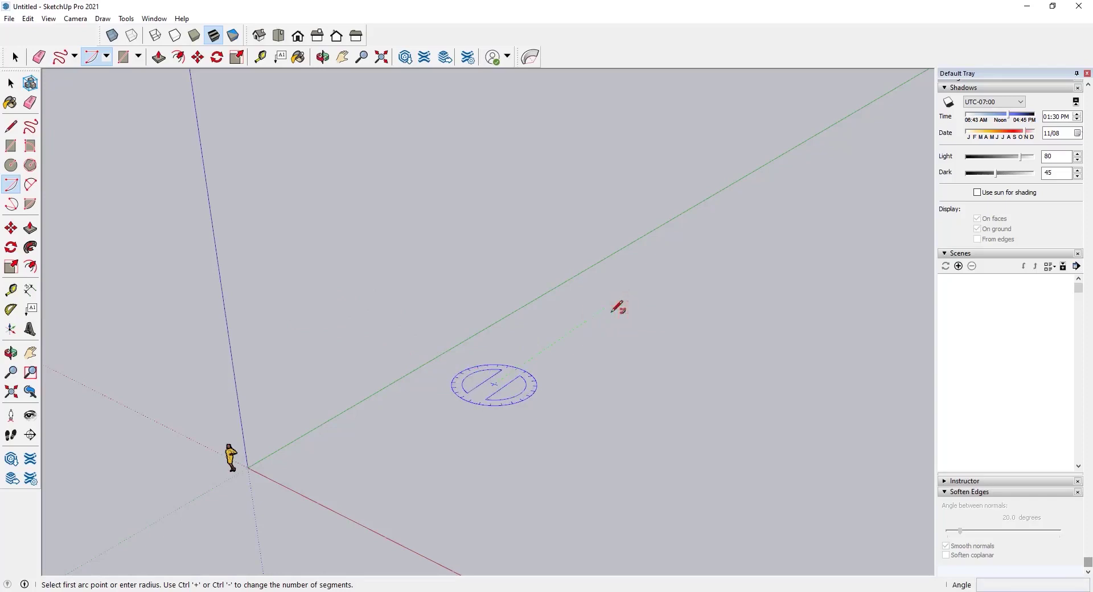
click(612, 310)
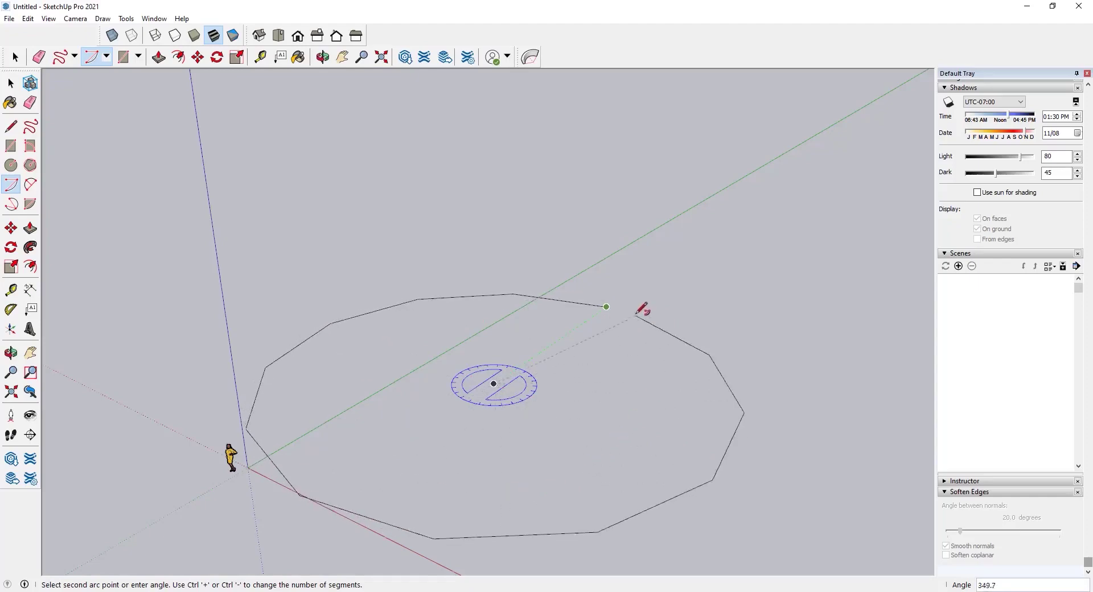
click(605, 308)
middle_drag(494, 420, 329, 516)
key(ctrl+z)
Try a smooth full-circle arc on the ground with its start point along the red axis from the centre, and undo it.
key(c)
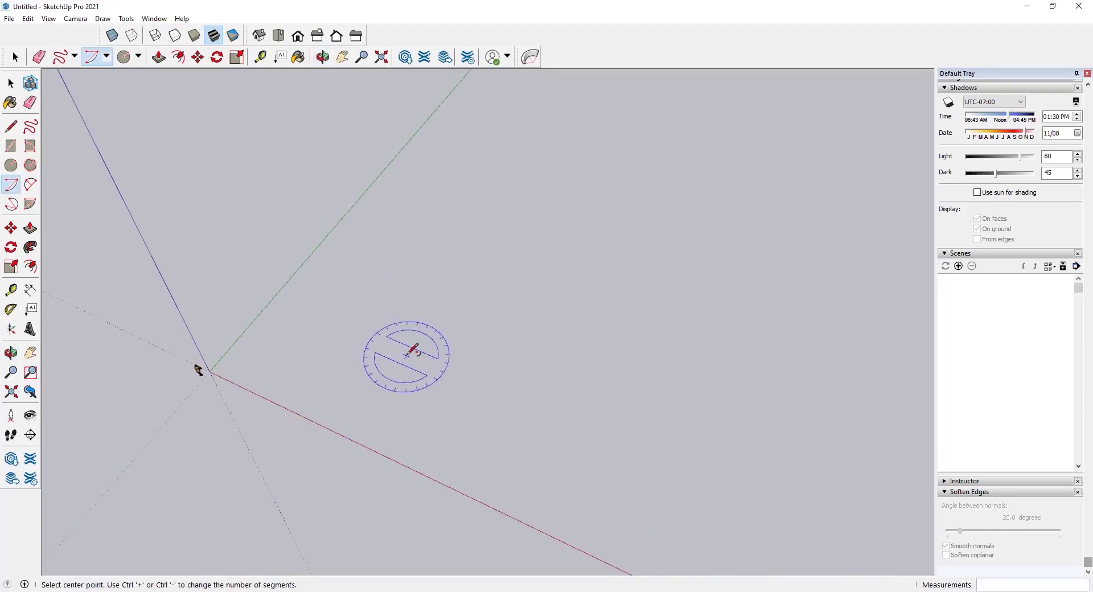
click(395, 345)
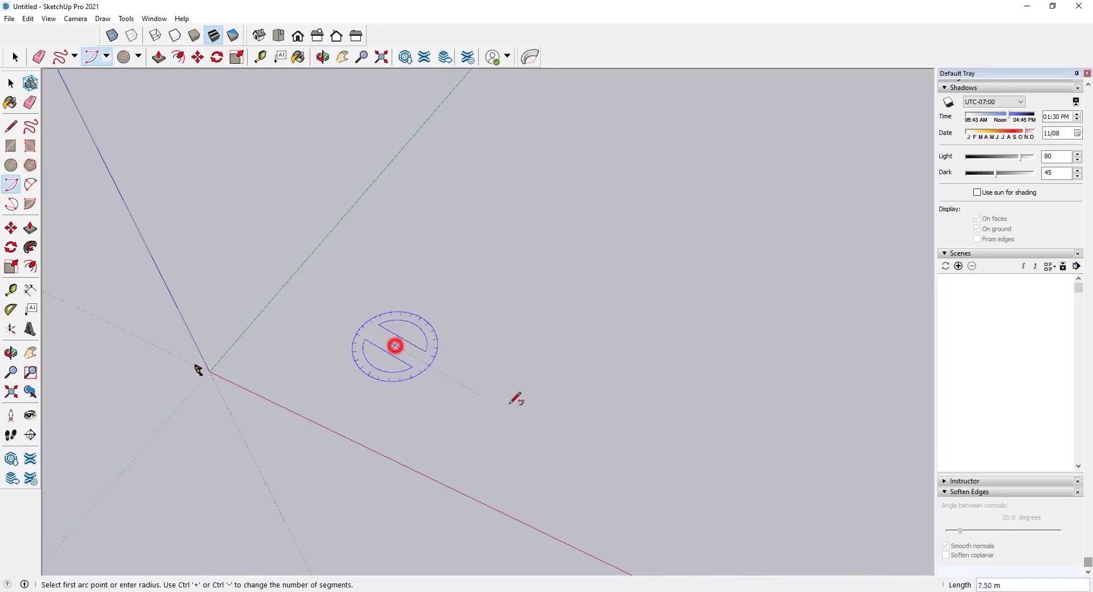
click(547, 411)
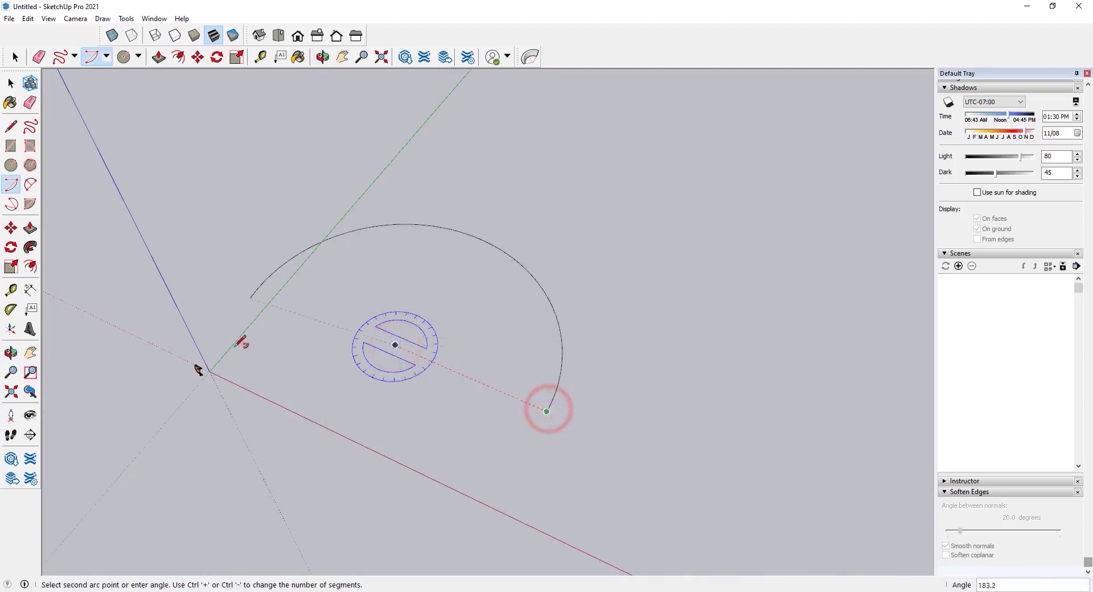
click(546, 411)
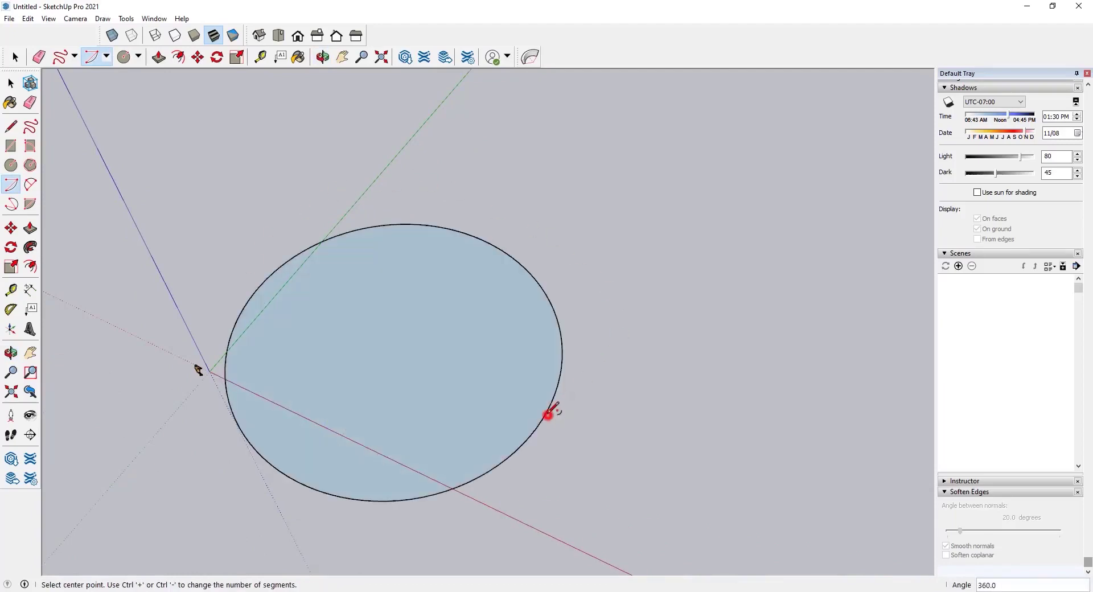
middle_drag(508, 419, 446, 398)
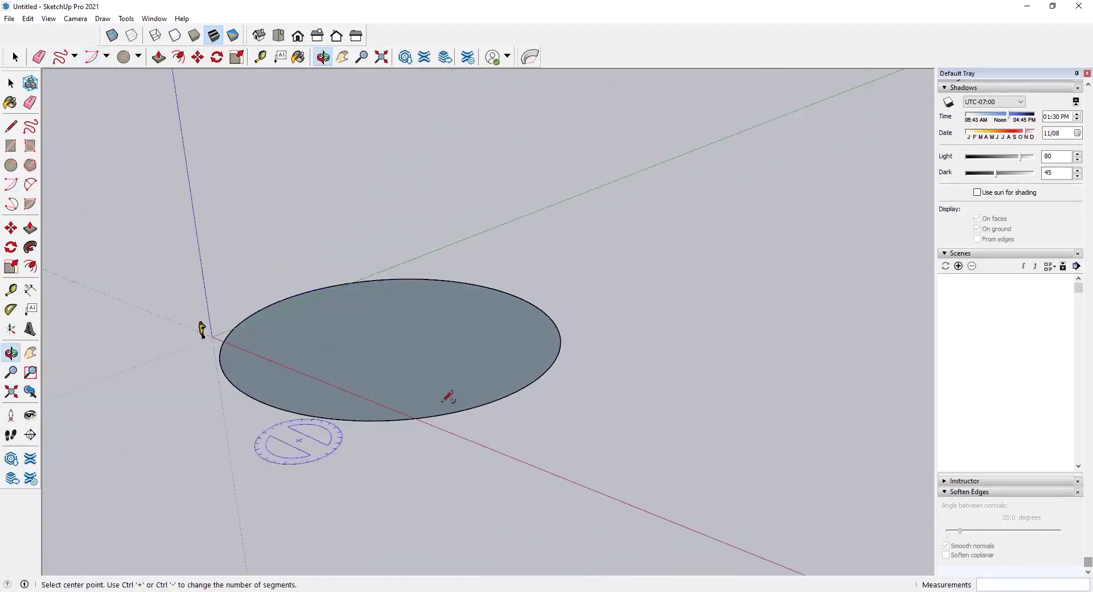
middle_drag(419, 245, 438, 295)
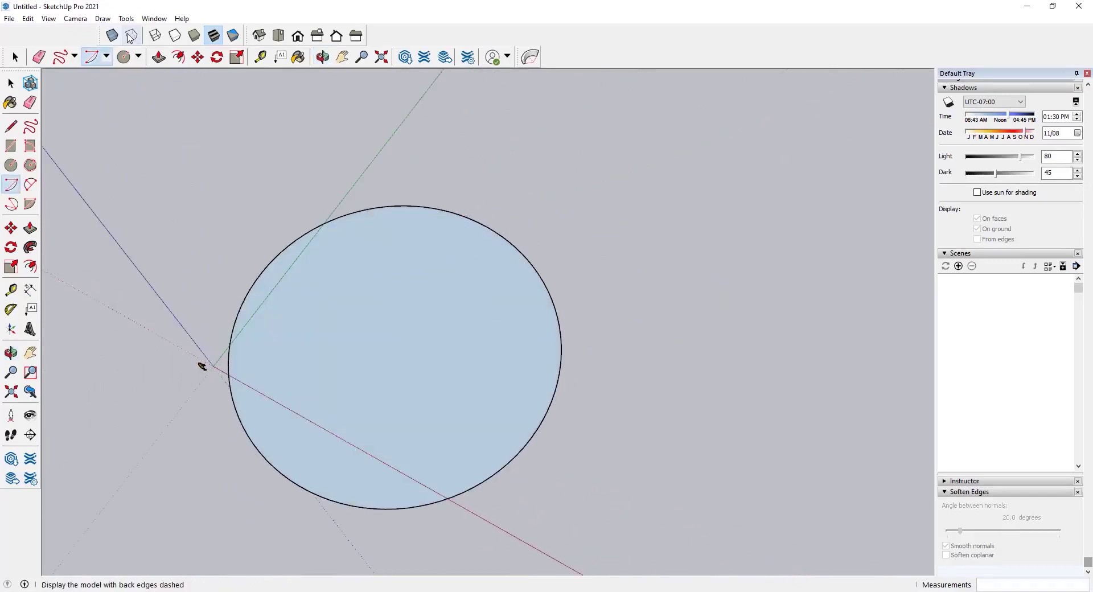
key(ctrl+z)
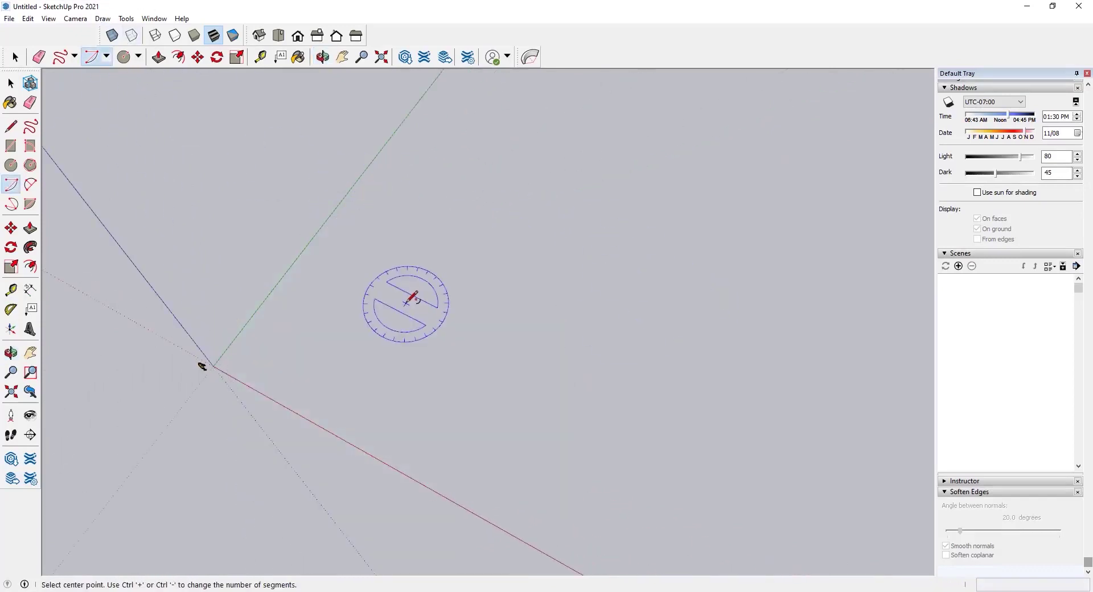
Draw an arc from a centre beside the green axis, entering a radius along the red axis and sweeping it to 360 degrees.
click(73, 19)
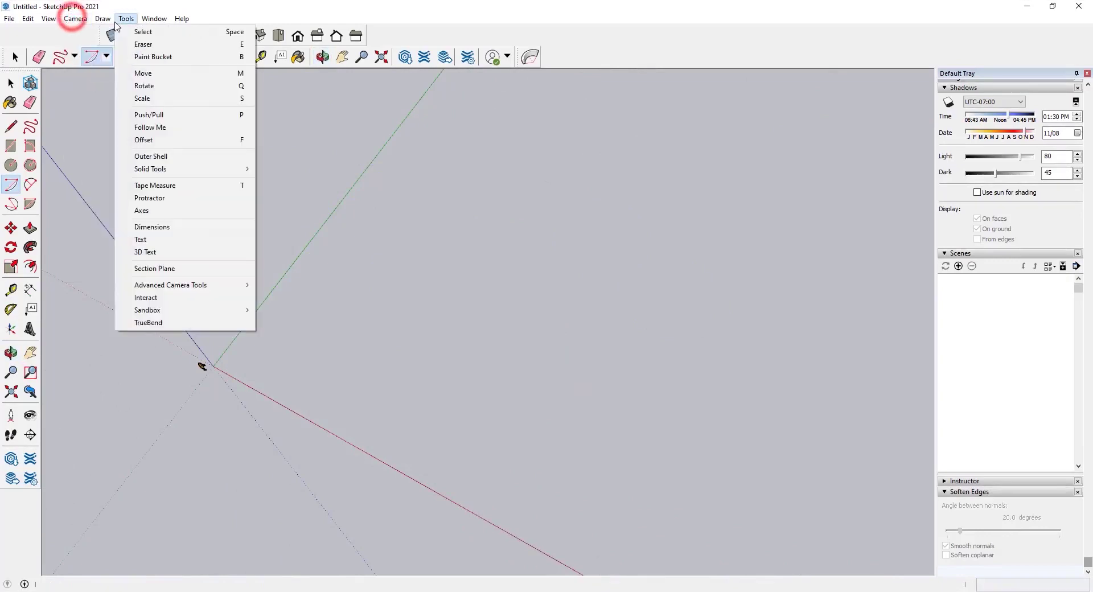
mouse_move(117, 34)
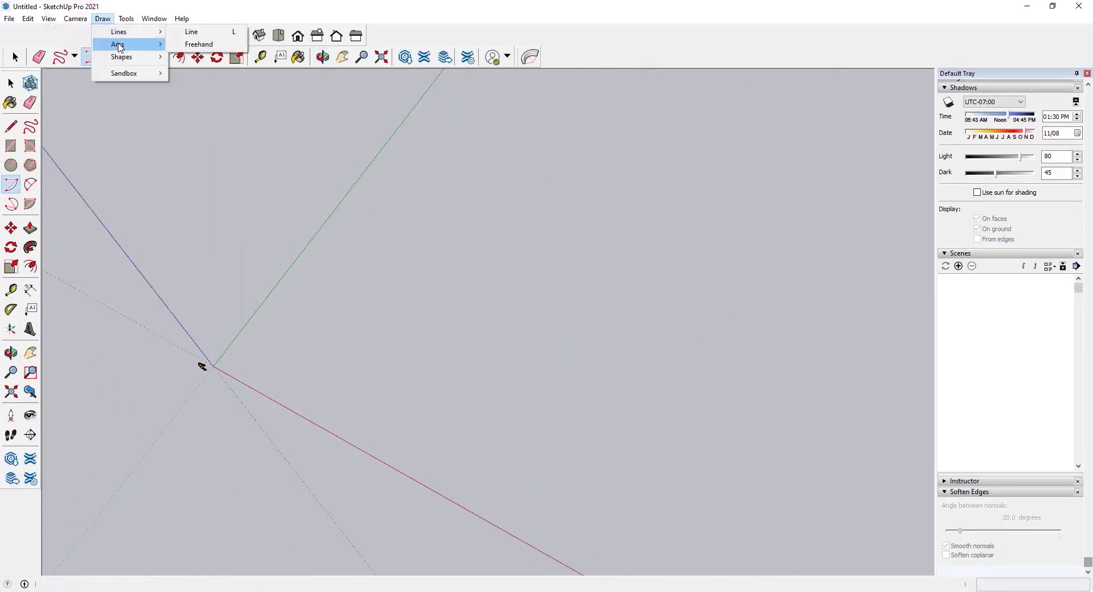
click(194, 46)
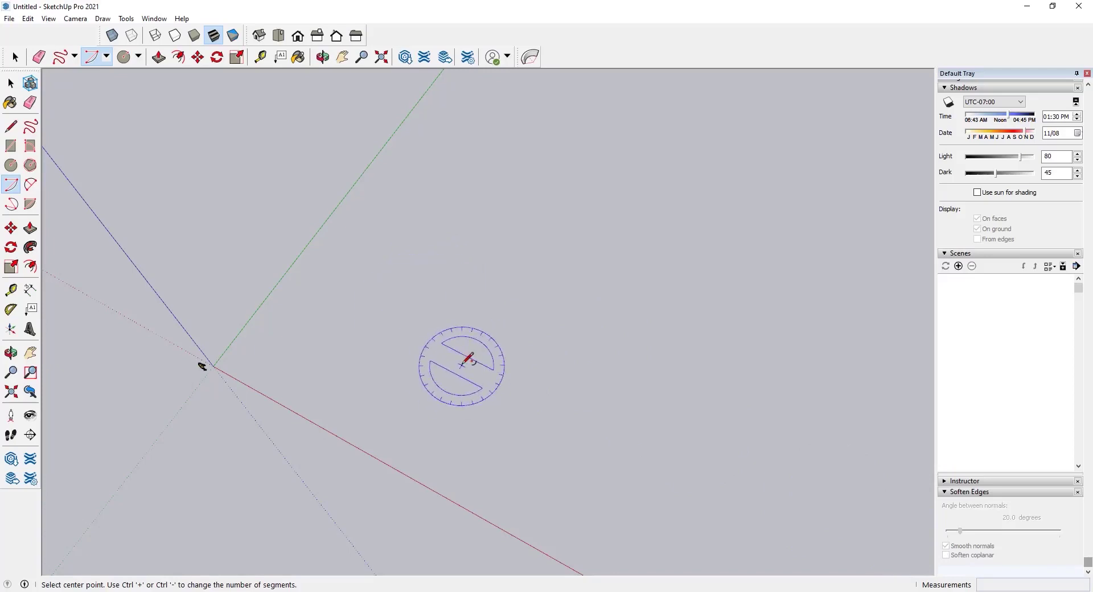
key(c)
click(399, 321)
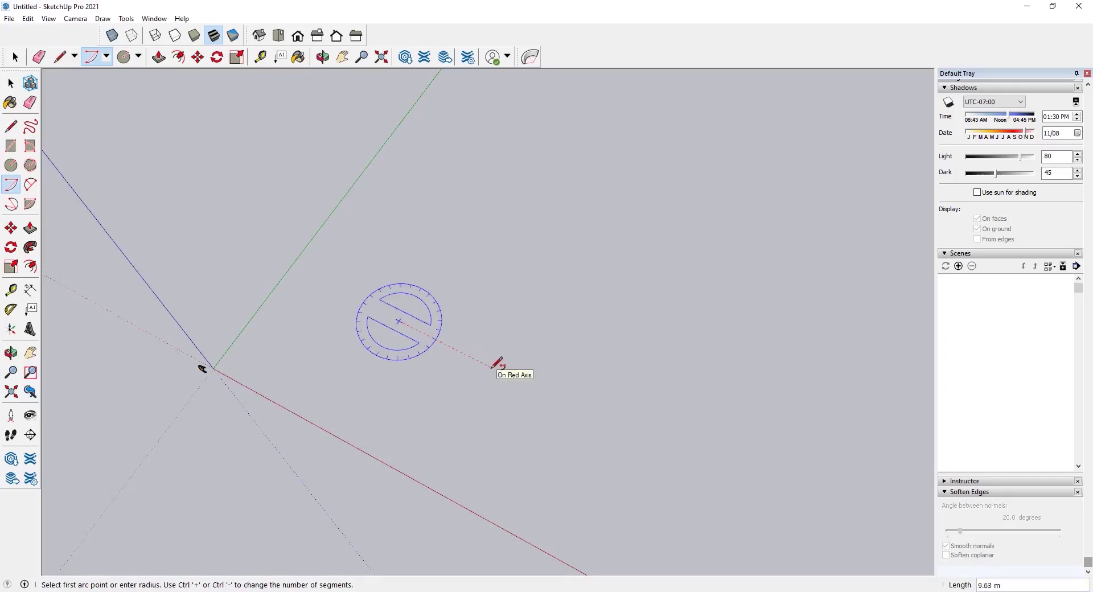
key(Return)
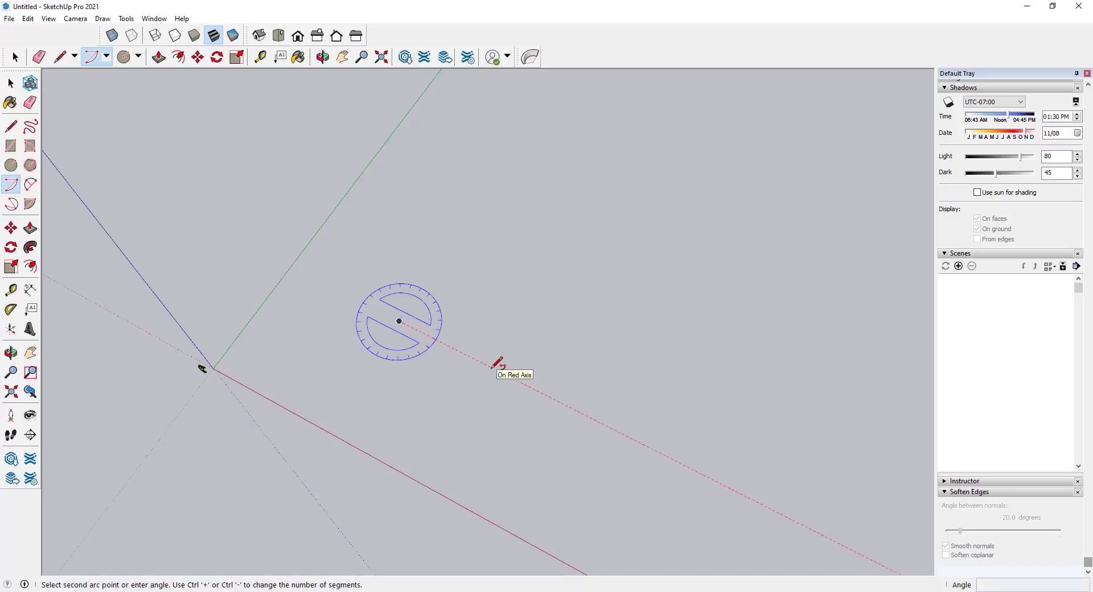
scroll(406, 291, down, 5)
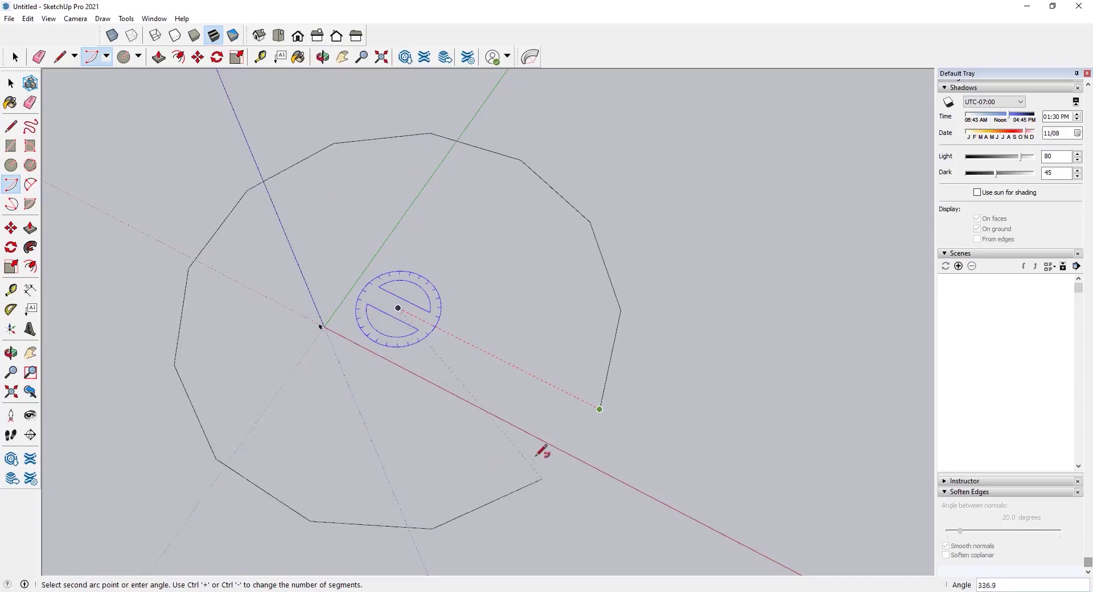
click(600, 409)
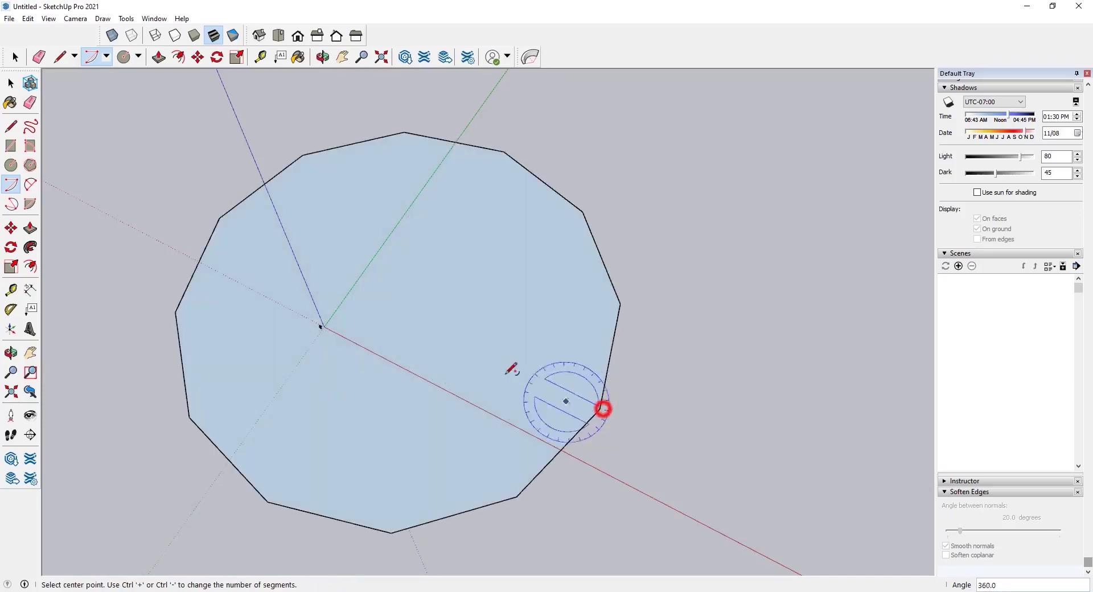
Undo the coarse closed arc and leave the Arc tool.
middle_drag(603, 409, 524, 228)
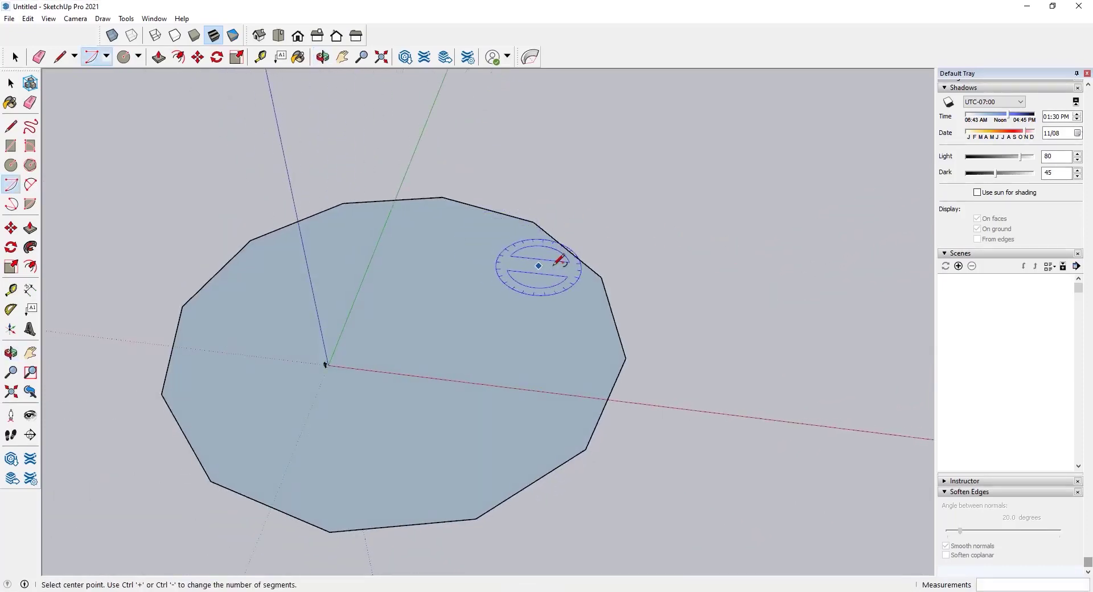
middle_drag(610, 350, 481, 371)
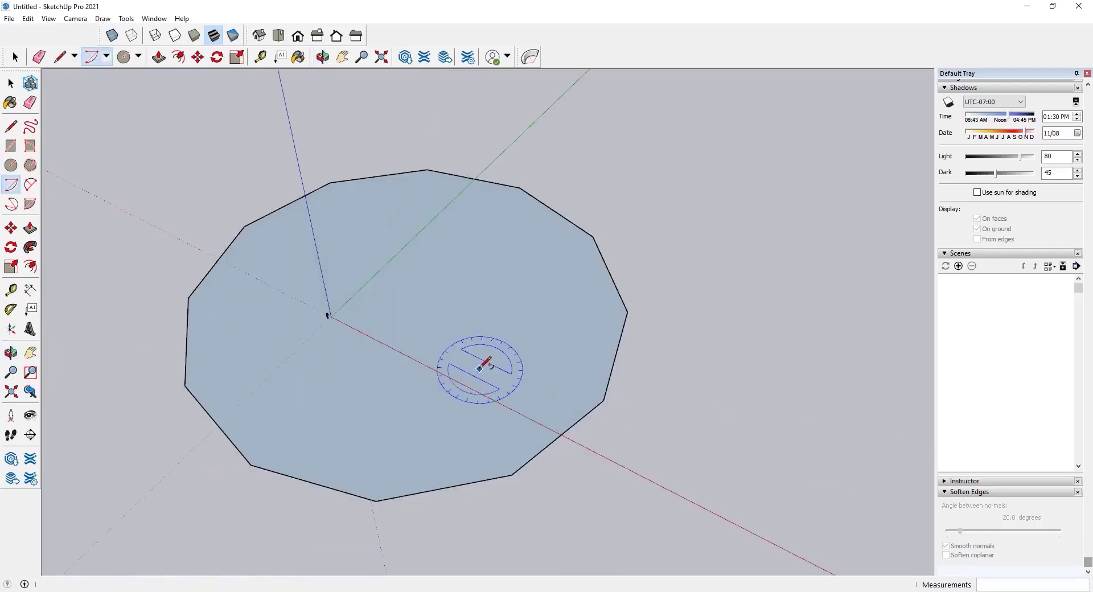
key(ctrl+z)
middle_drag(501, 312, 544, 357)
key(space)
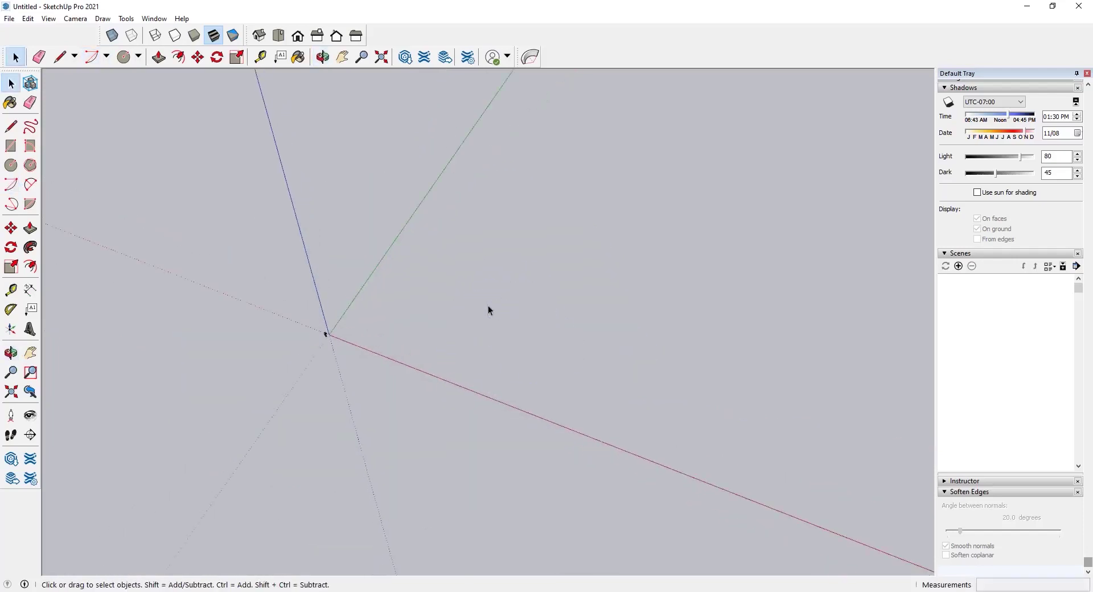
Draw a closed 360-degree arc with 100 sides on the ground, starting along the red axis from its centre.
click(103, 19)
mouse_move(117, 43)
click(213, 44)
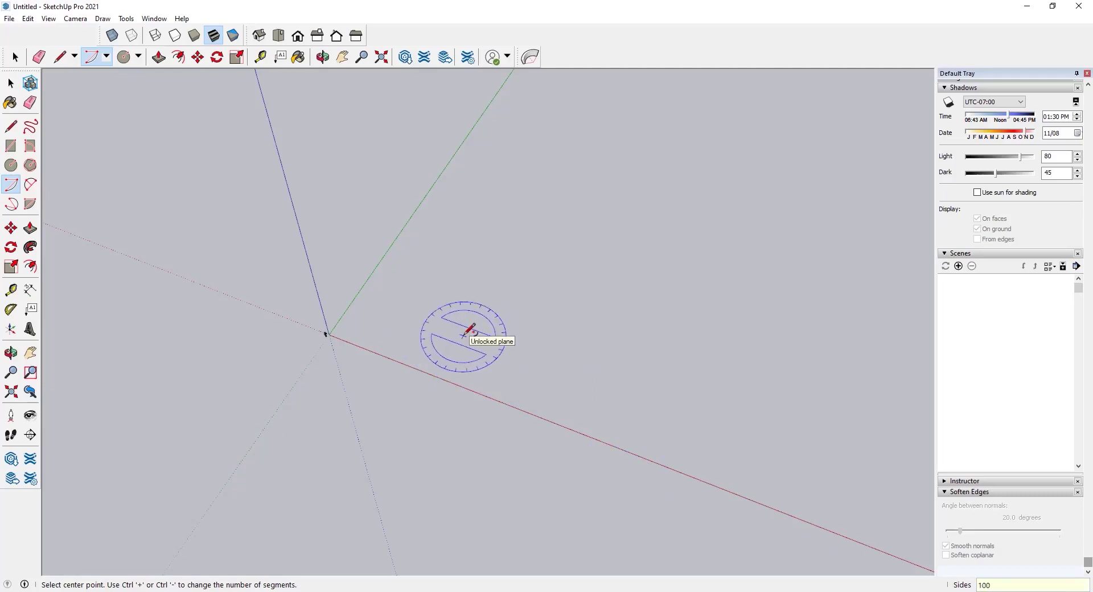
scroll(434, 326, up, 4)
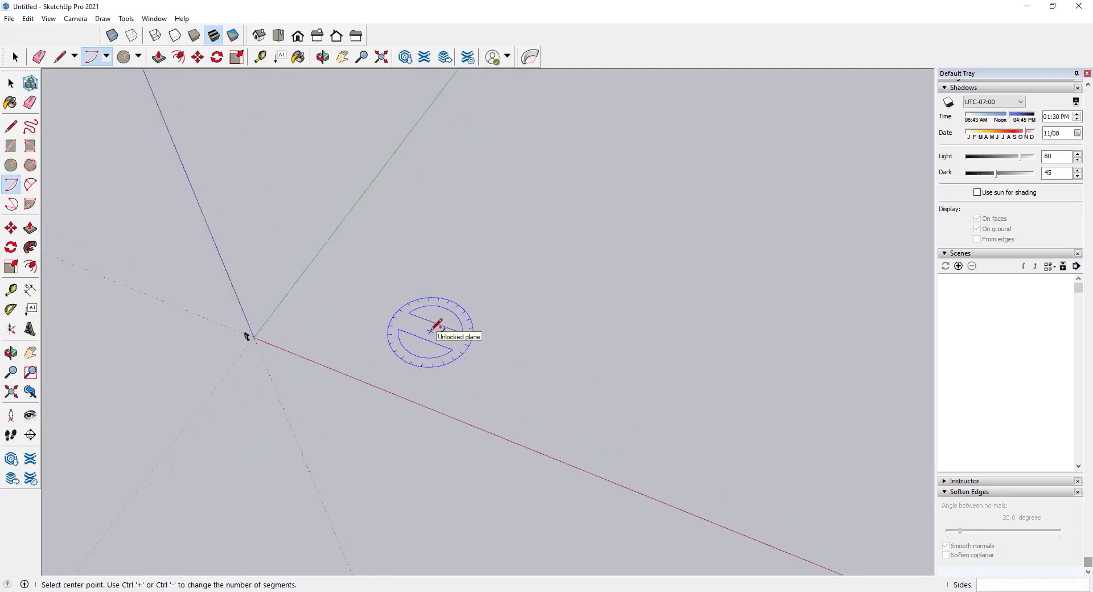
click(325, 316)
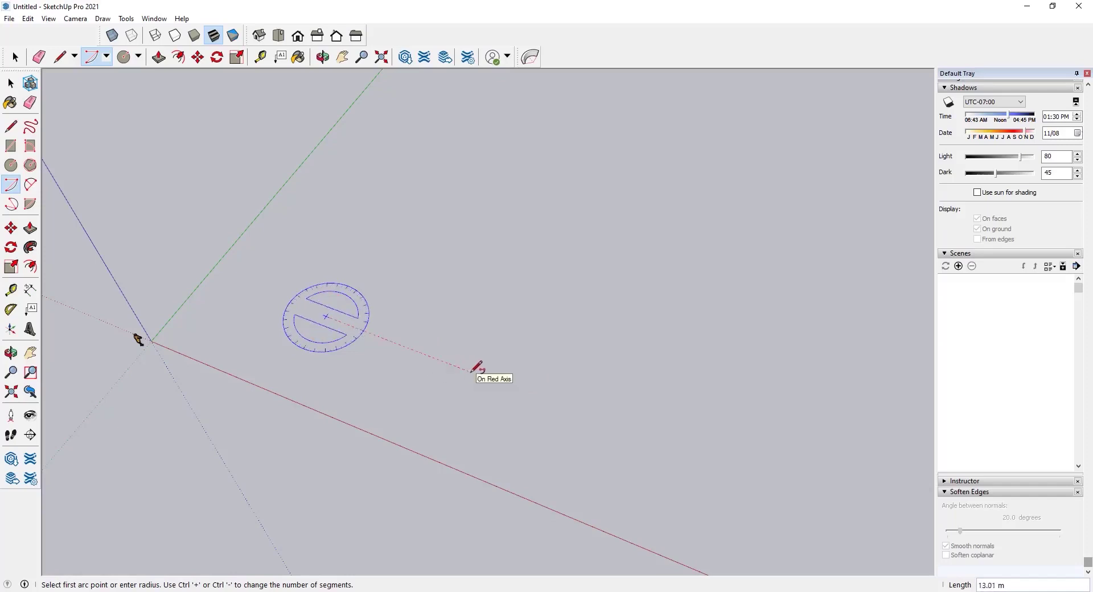
key(Return)
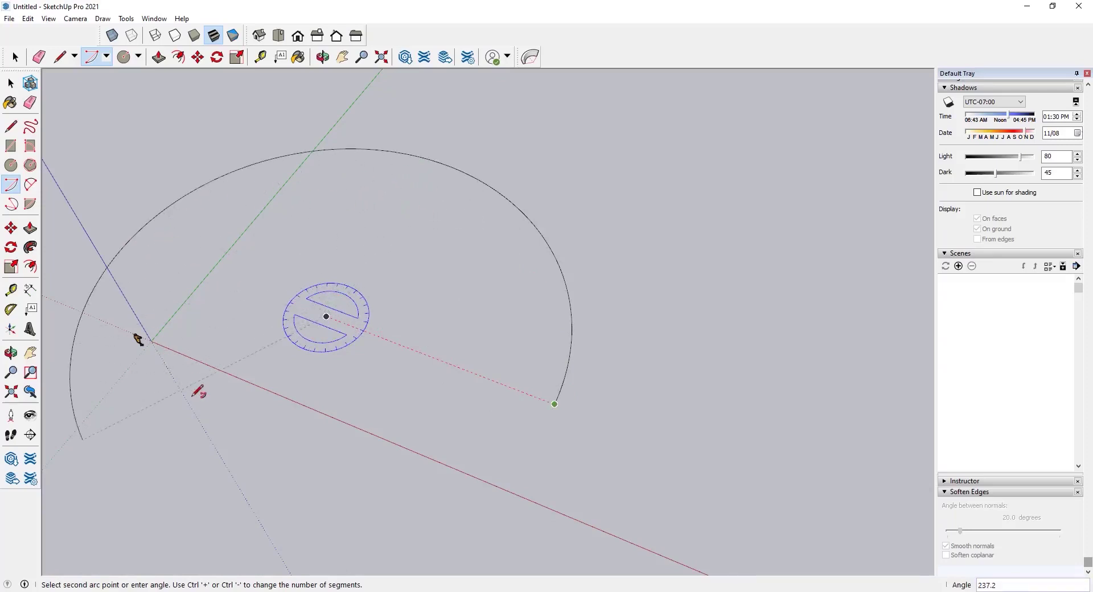
click(555, 404)
middle_drag(557, 407, 456, 422)
Push/Pull the circular face upward about 16.6 m into a cylinder.
click(442, 363)
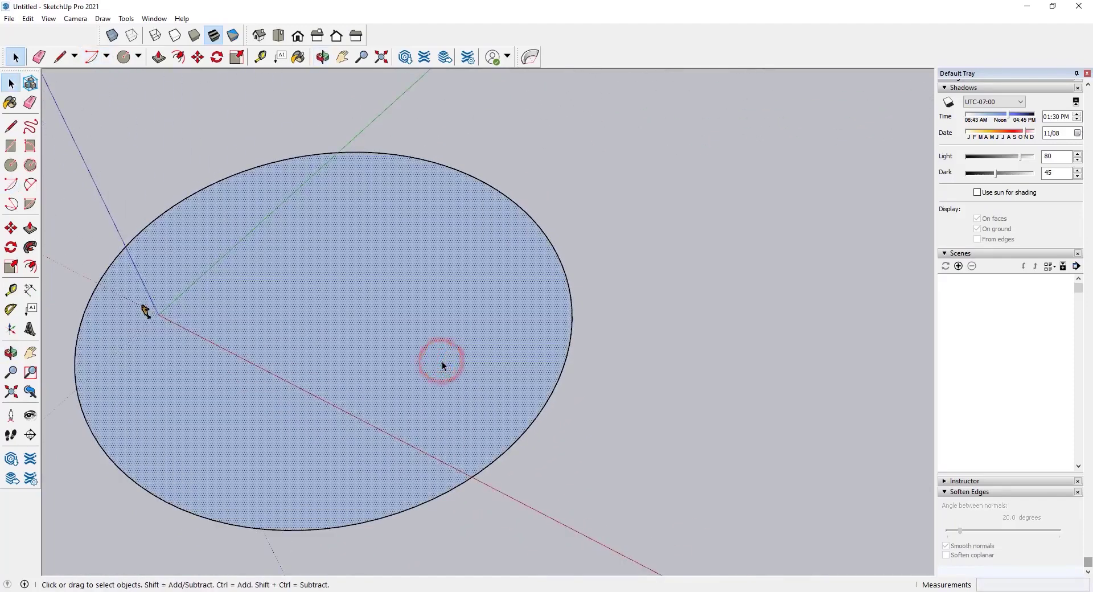
key(p)
click(458, 371)
click(427, 380)
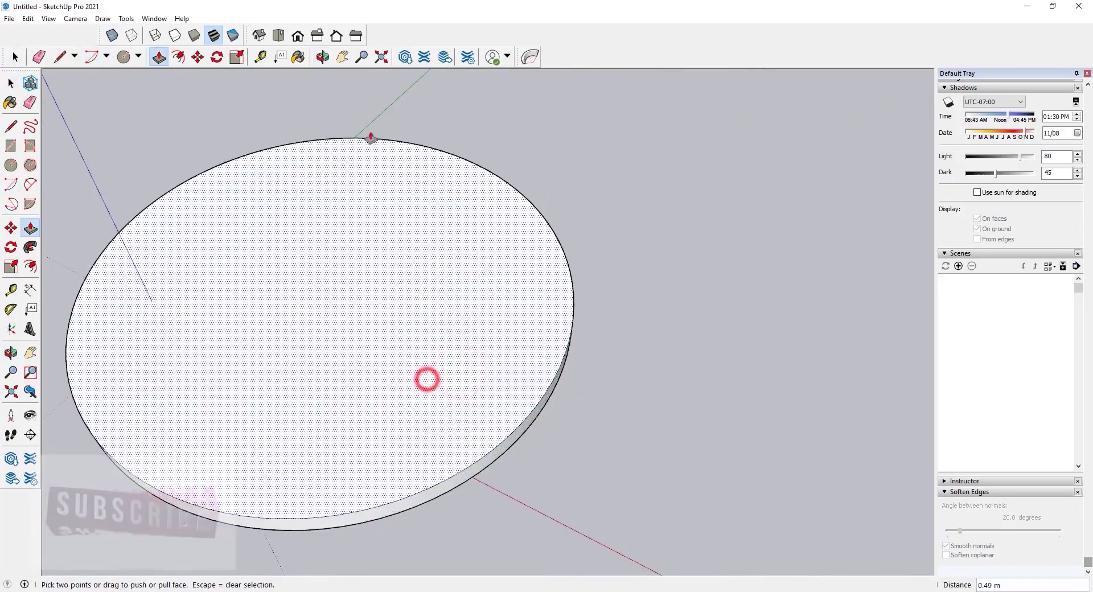
click(442, 410)
click(412, 244)
Turn on the display of hidden geometry so the cylinder's side shows its facet edges.
middle_drag(488, 390, 389, 297)
click(65, 20)
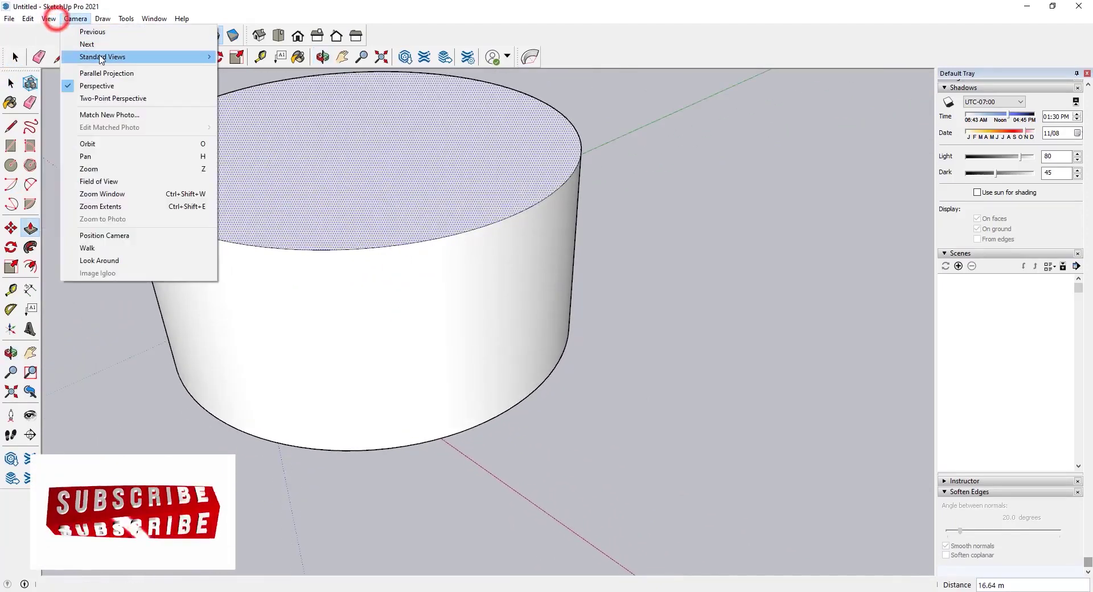
mouse_move(49, 19)
click(73, 57)
middle_drag(444, 371, 375, 302)
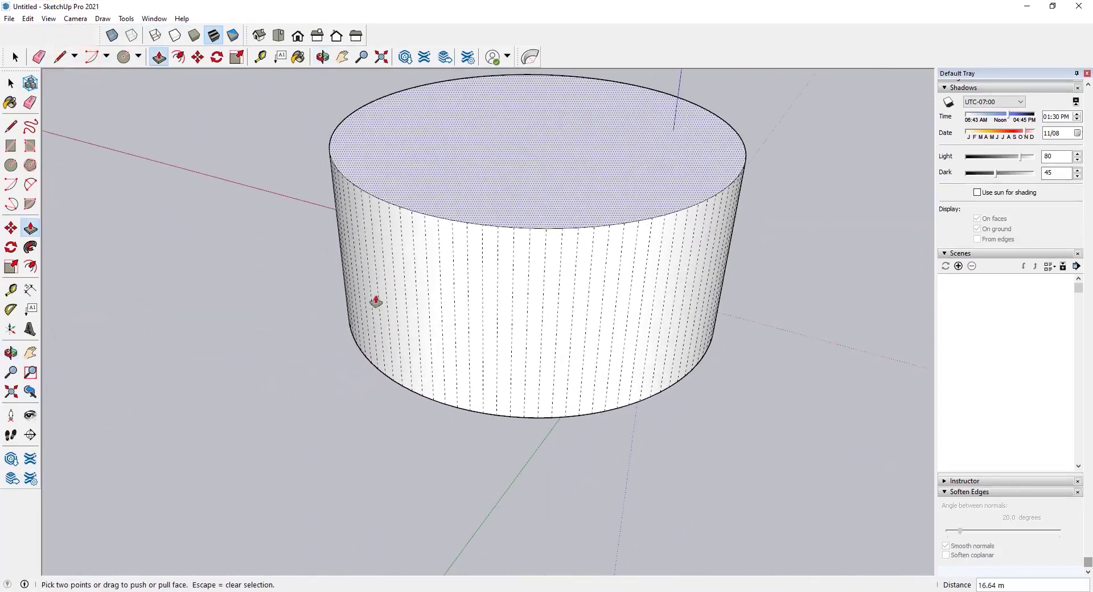
Select a single side facet of the cylinder and examine how the wall is divided by hidden edges.
scroll(376, 302, up, 3)
middle_drag(669, 247, 592, 393)
key(space)
click(481, 352)
scroll(481, 352, up, 2)
scroll(467, 380, down, 4)
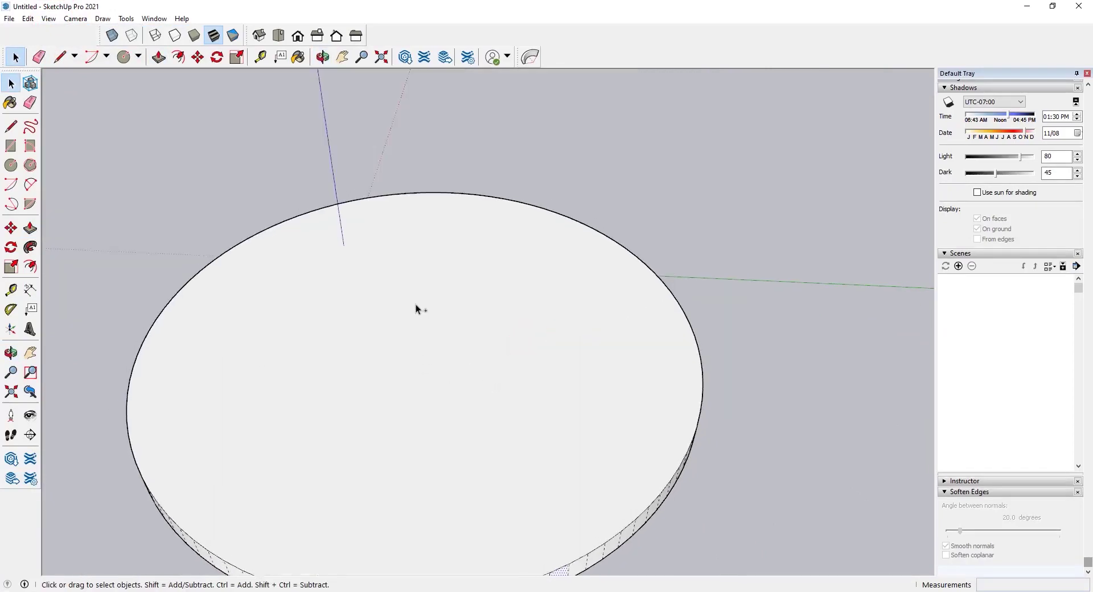
Draw a 2 Point Arc on the ground with its endpoints parallel to the red axis and a bulge of about 6.2 m.
click(102, 19)
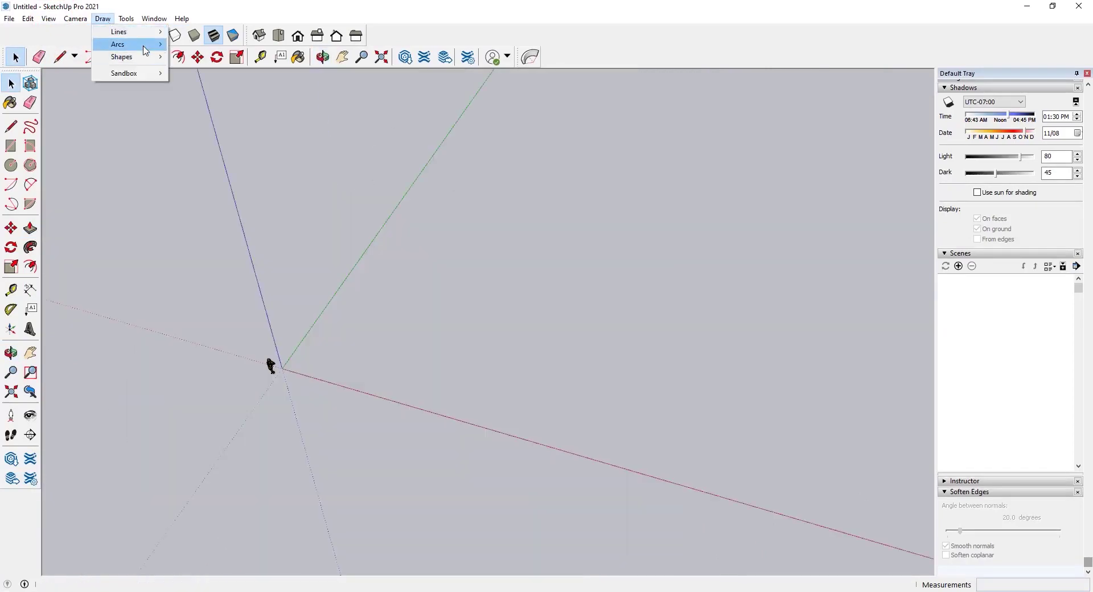
mouse_move(131, 43)
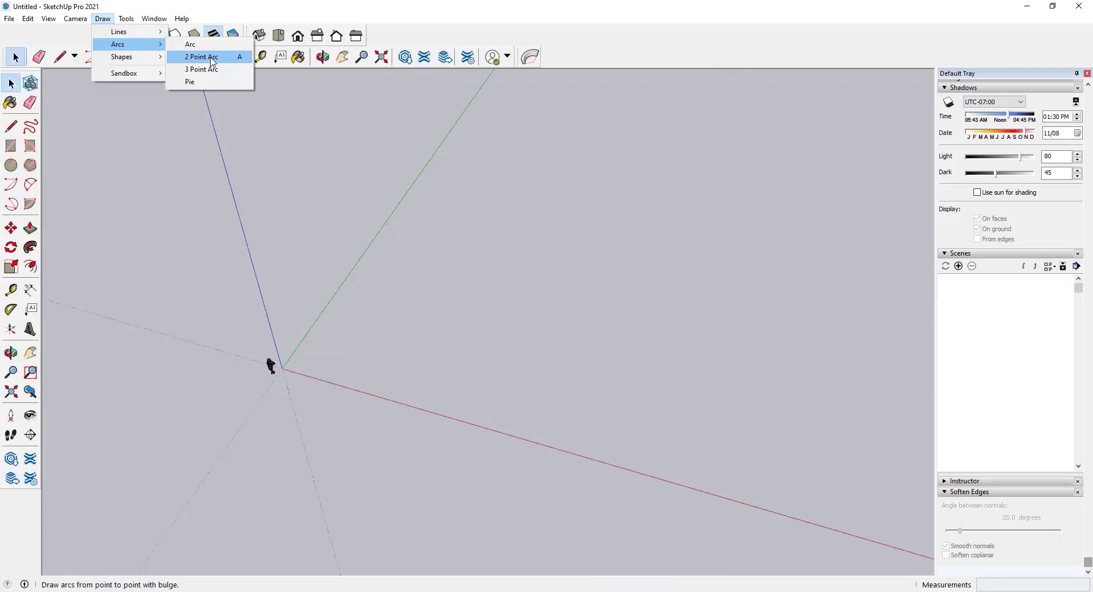
click(201, 57)
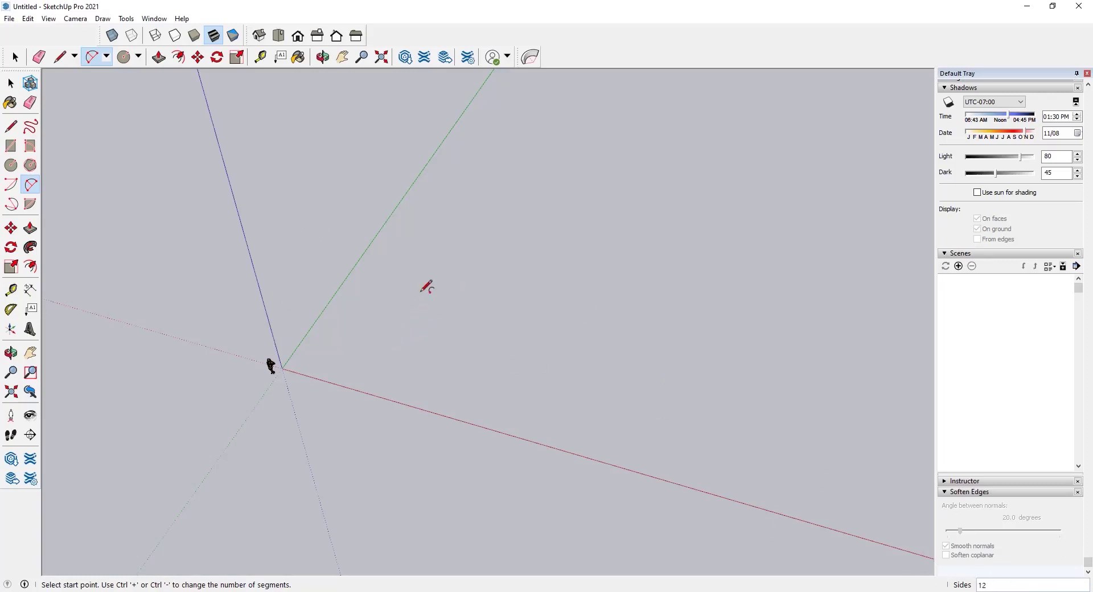
click(374, 331)
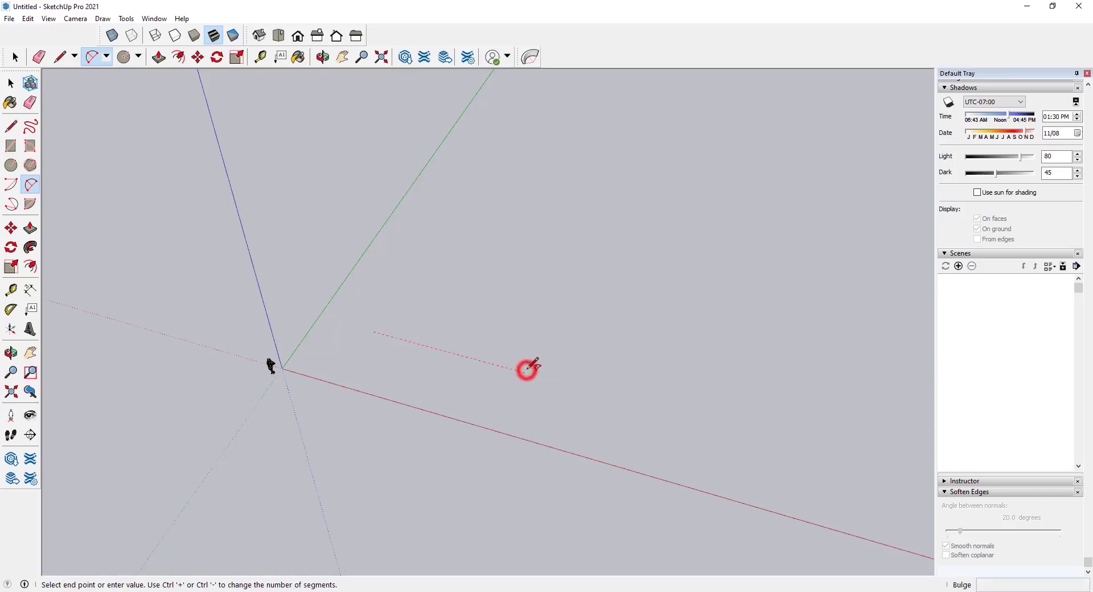
click(525, 372)
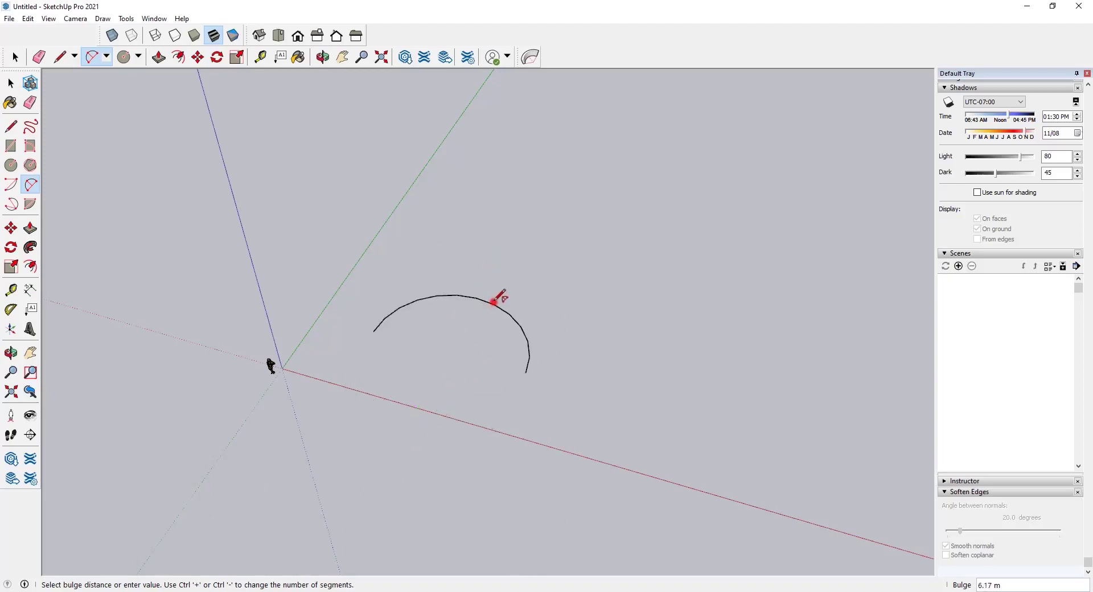
click(494, 300)
mouse_move(359, 317)
middle_down()
mouse_move(270, 316)
mouse_move(76, 146)
middle_up()
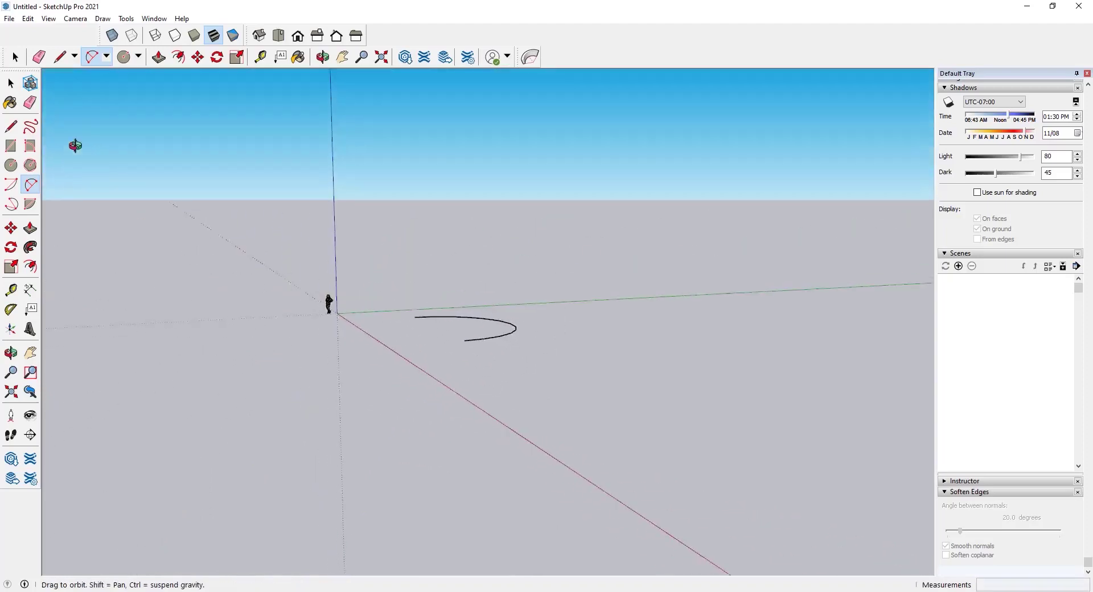
Draw a 3 Point Arc of about 180 degrees beside the first arc, with both ends just across the red axis.
click(102, 18)
mouse_move(131, 44)
click(201, 69)
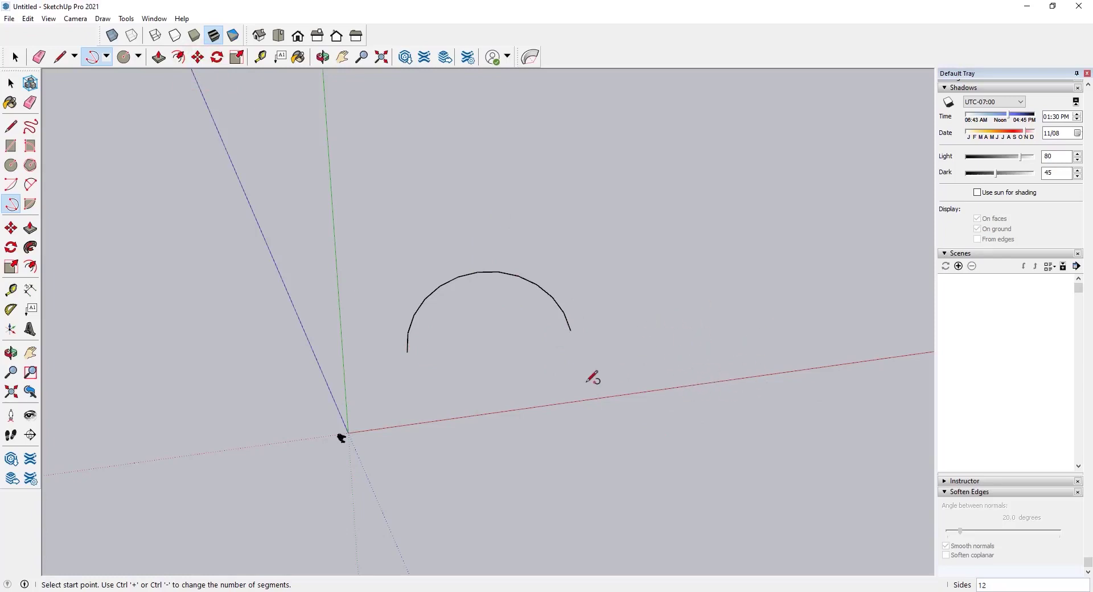
click(629, 399)
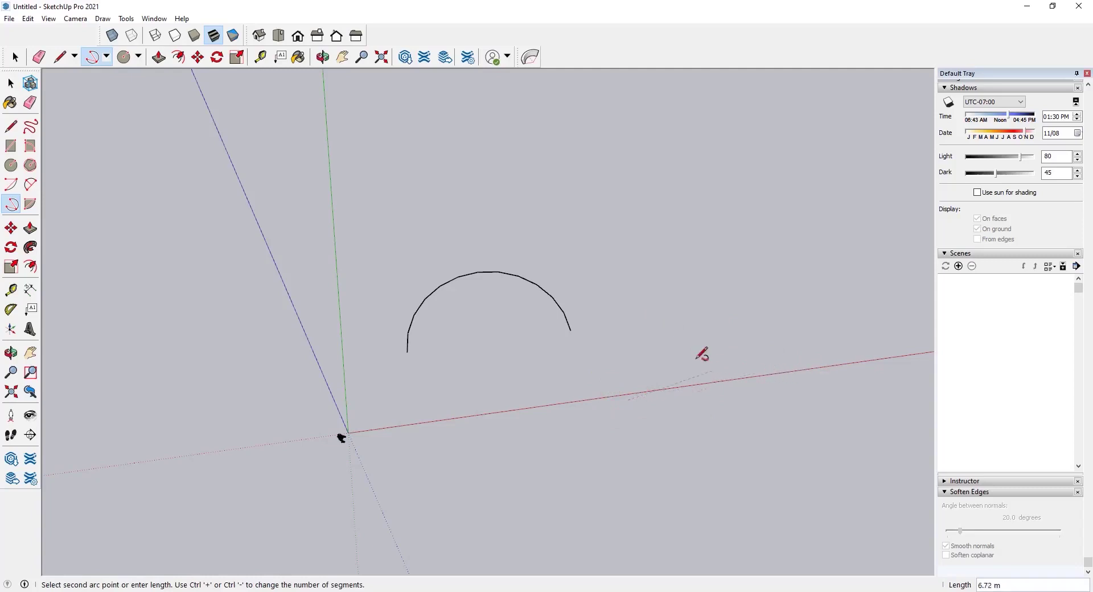
click(717, 311)
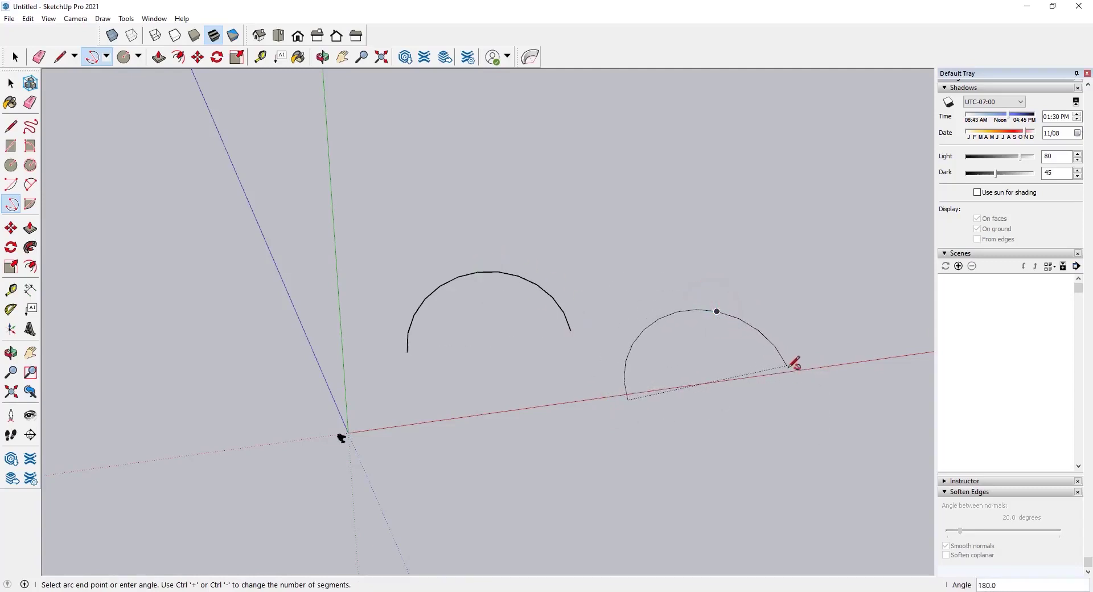
click(804, 377)
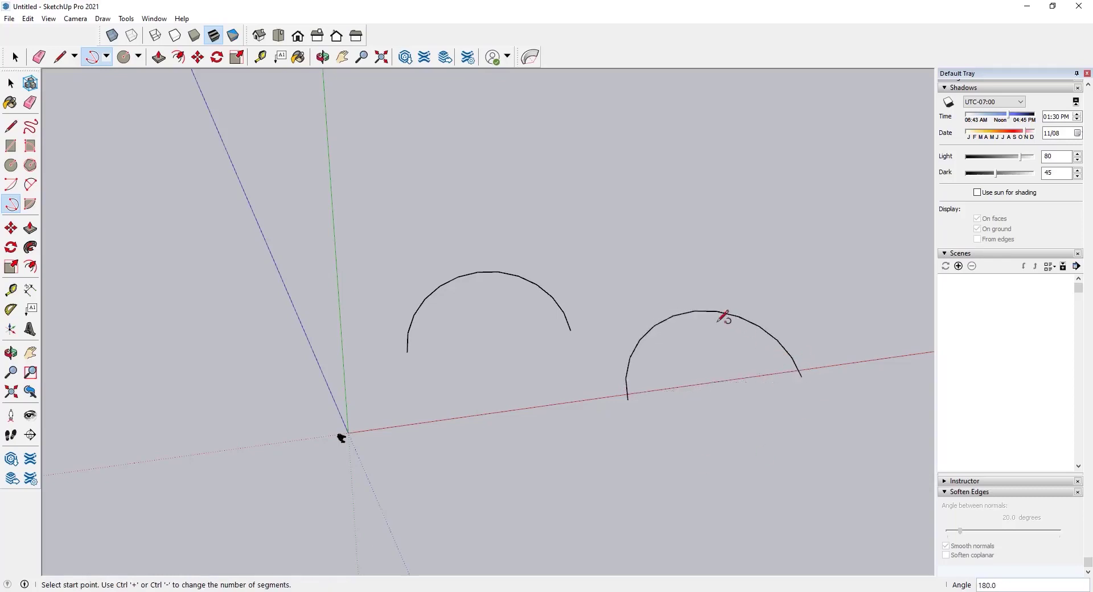
middle_drag(695, 310, 709, 362)
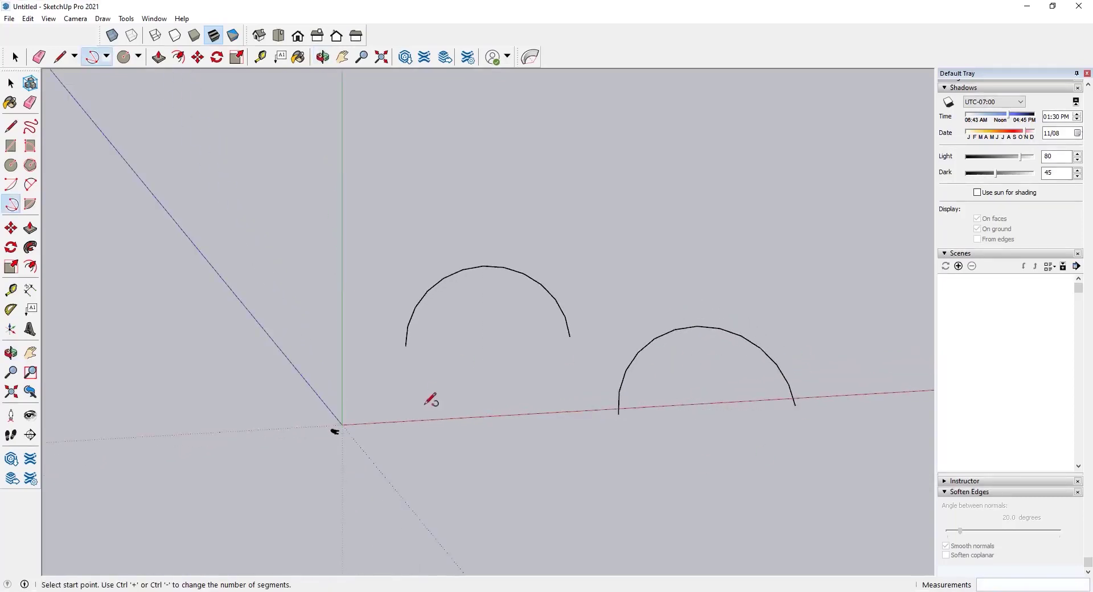
middle_drag(431, 401, 734, 342)
click(729, 347)
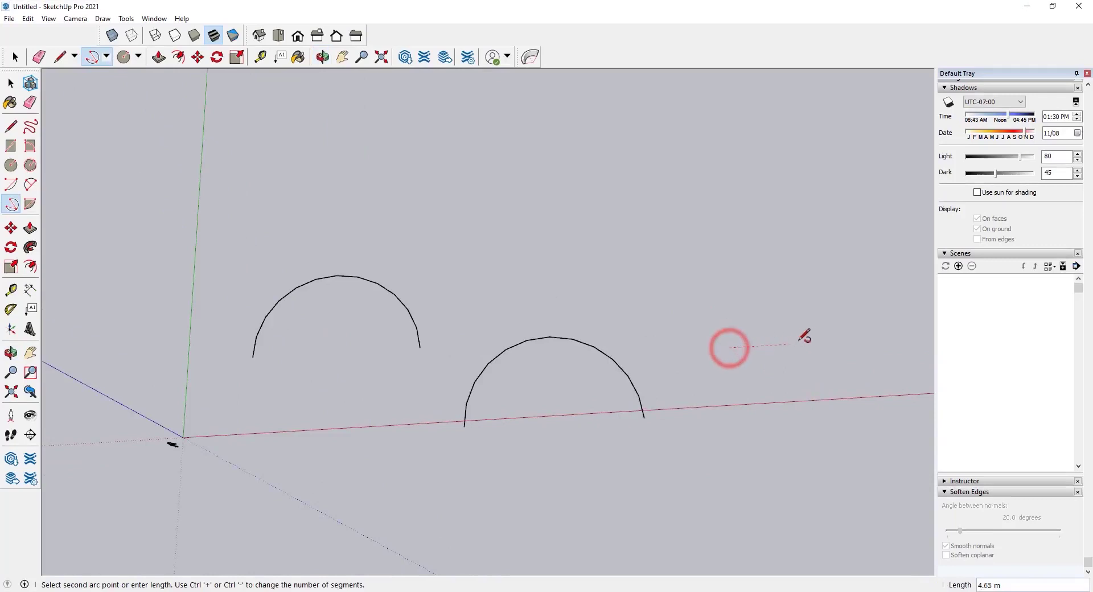
click(855, 340)
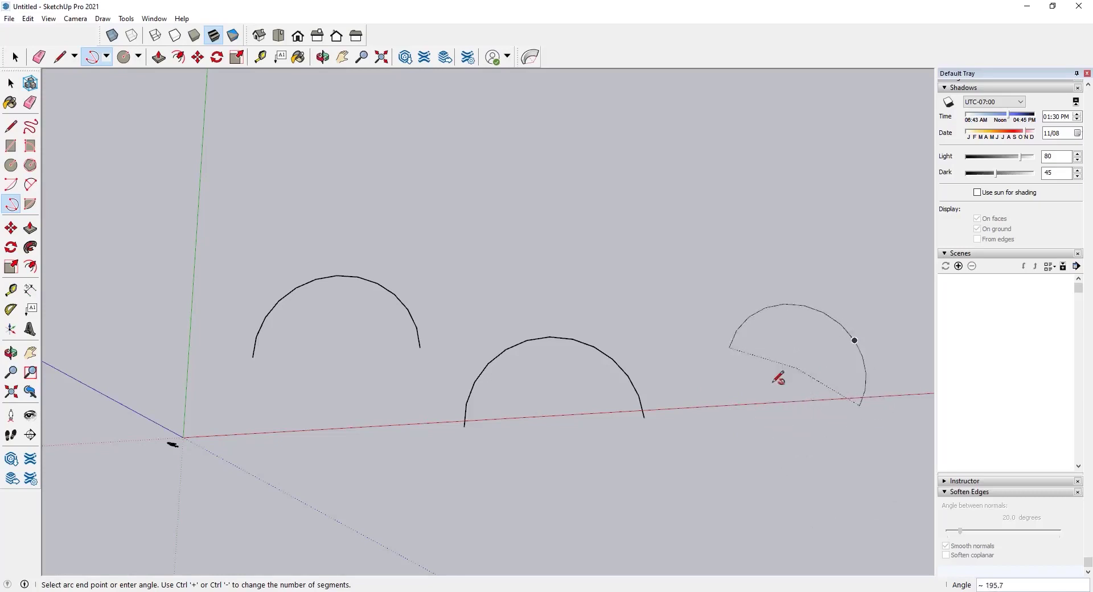
key(space)
Draw a 2 Point Arc on the ground behind the 3 Point Arc, with a bulge of about 5.1 m.
click(102, 18)
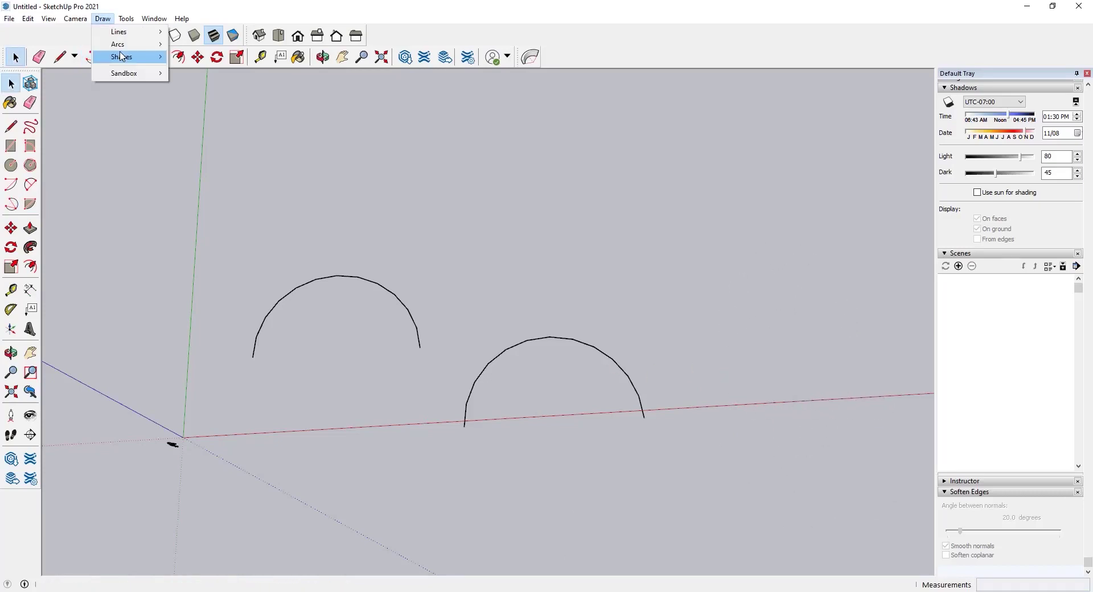
mouse_move(125, 46)
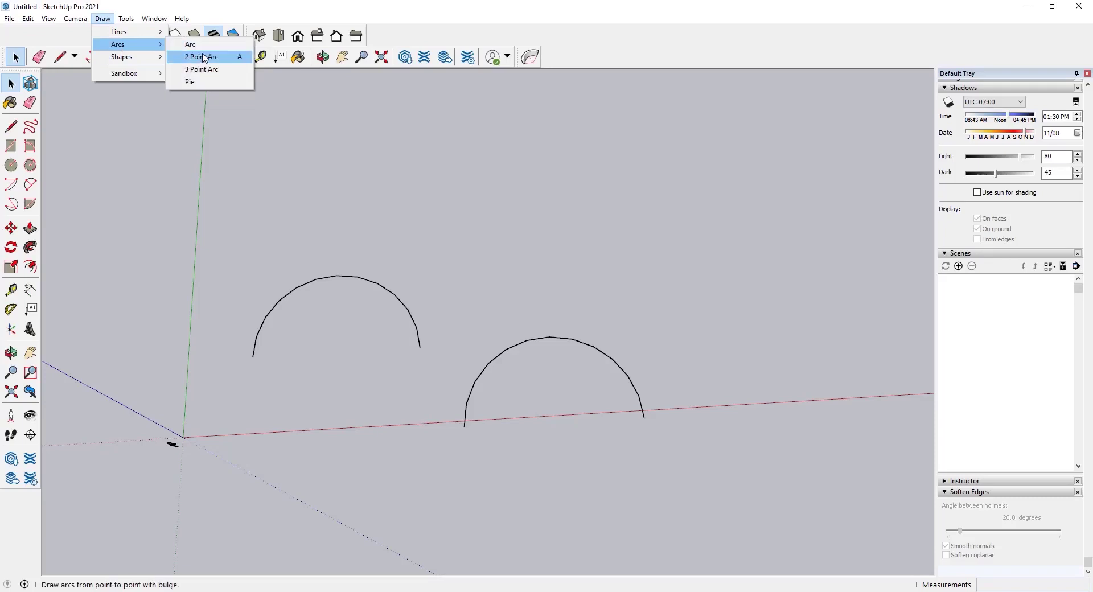
click(204, 57)
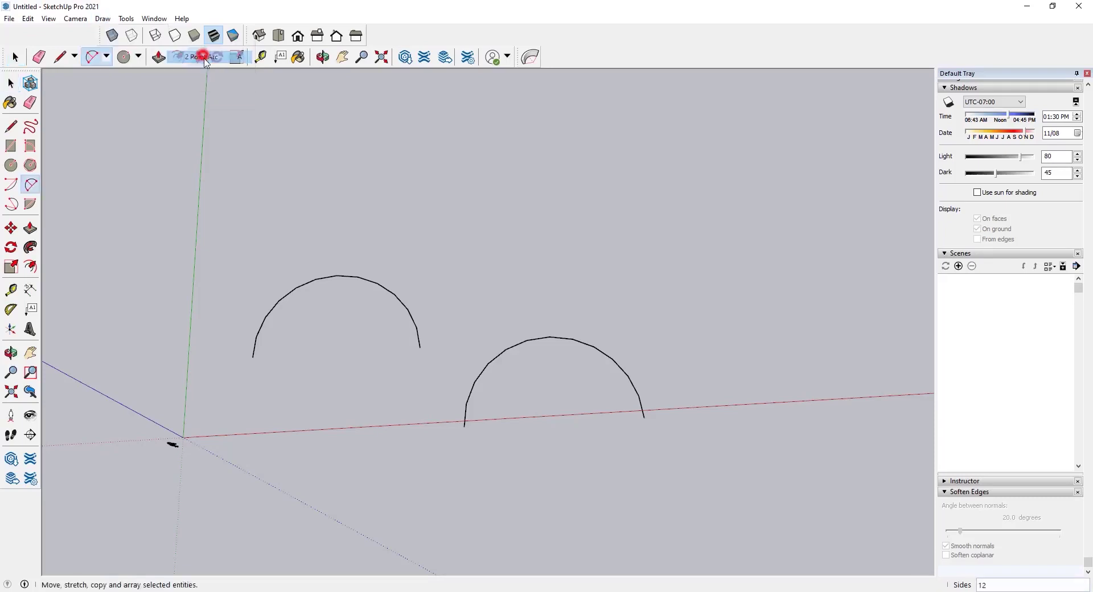
click(566, 279)
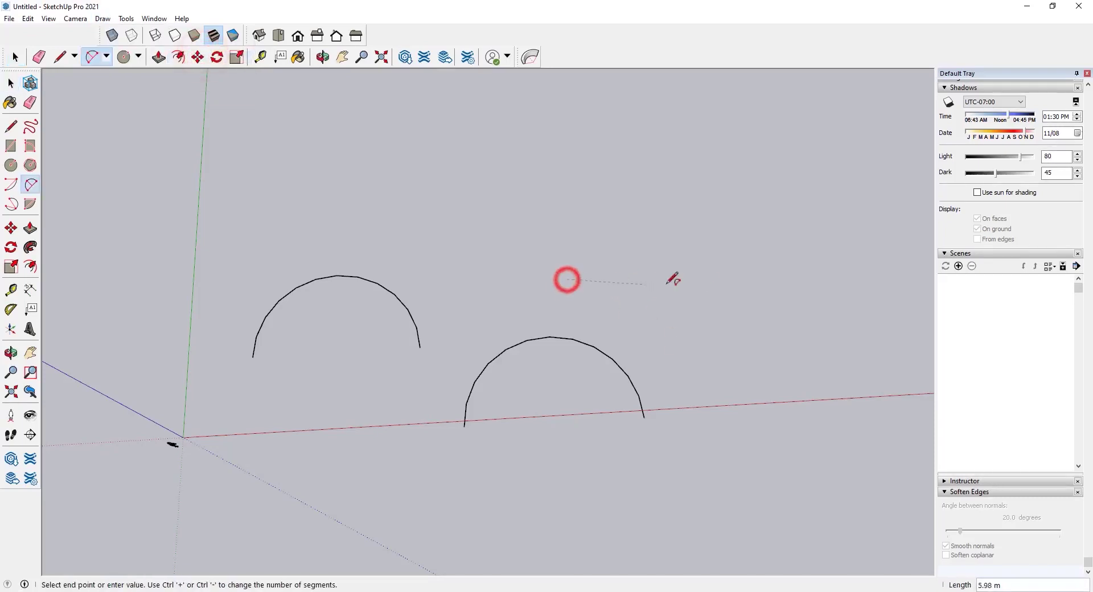
click(740, 268)
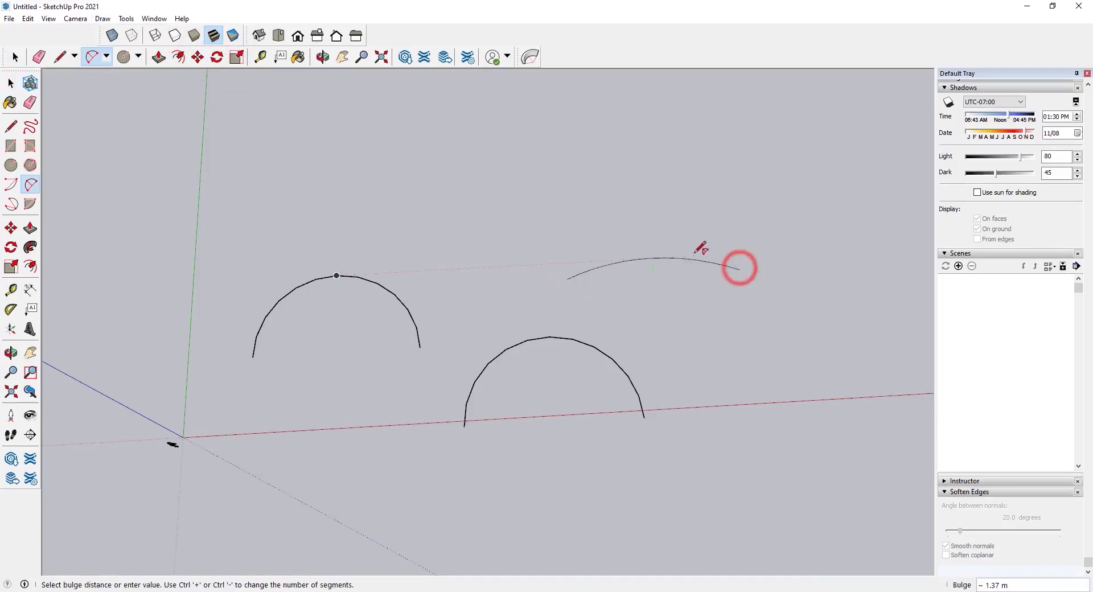
click(645, 213)
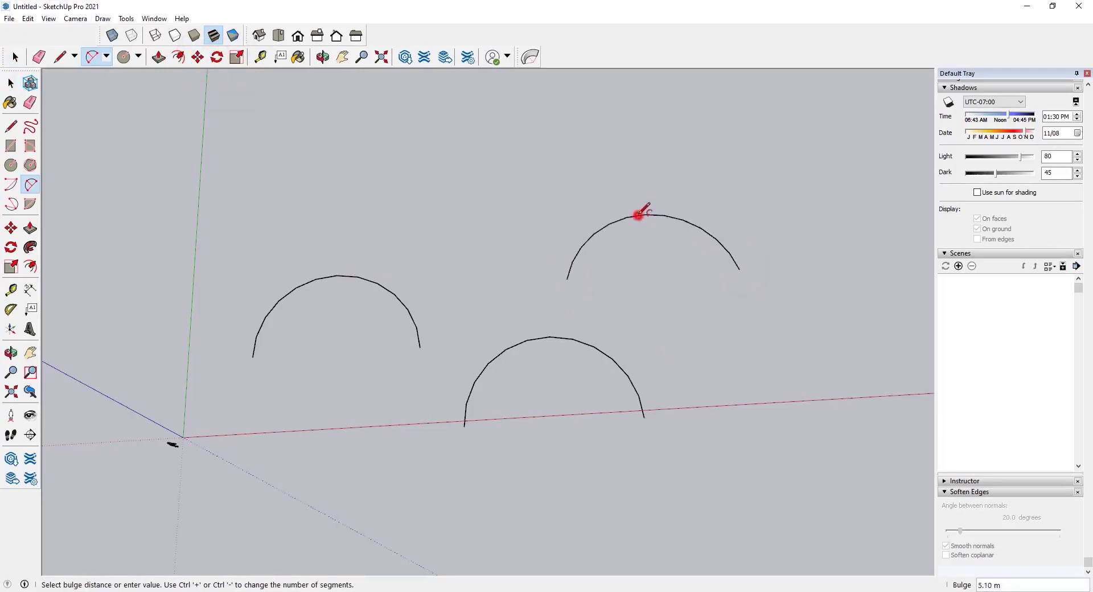
Draw a 3 Point Arc spanning about 241.5 degrees on the ground, farther along the red axis than the existing arcs.
click(99, 21)
click(210, 67)
click(629, 341)
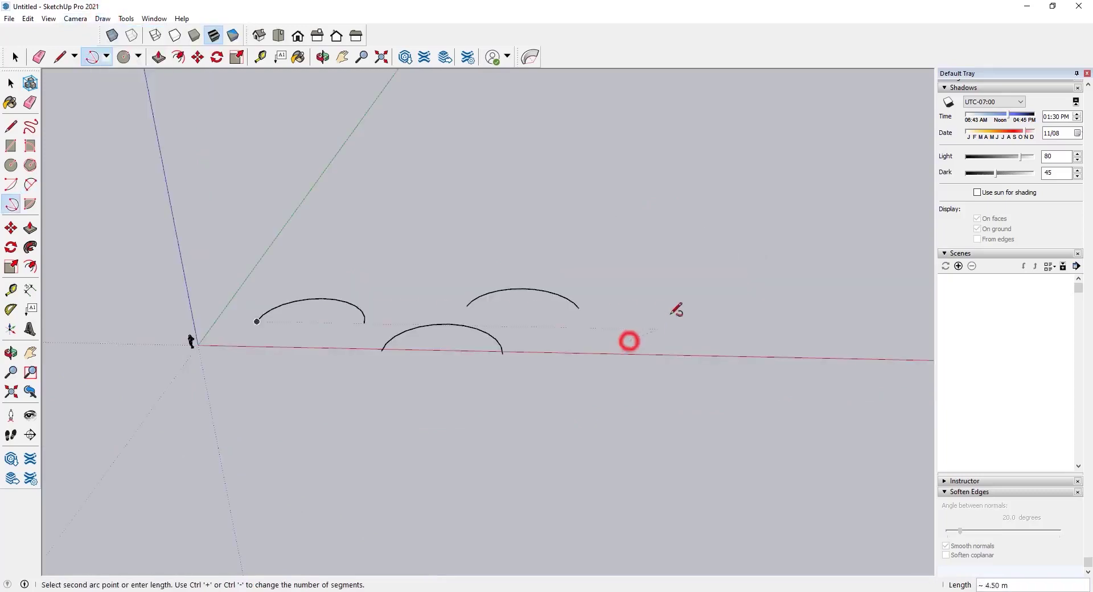
click(722, 302)
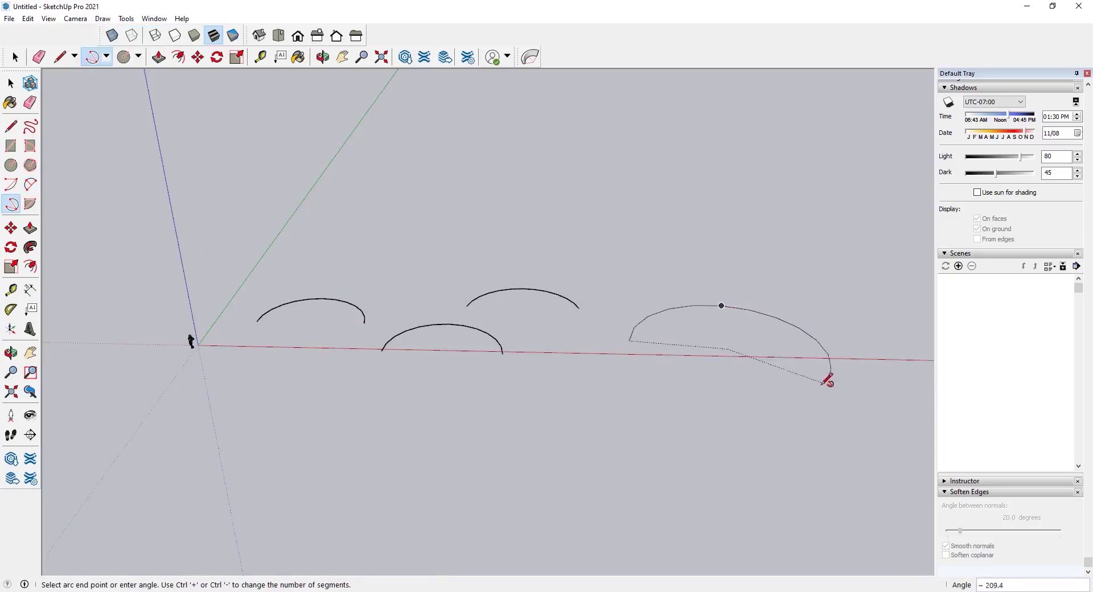
middle_drag(749, 379, 776, 383)
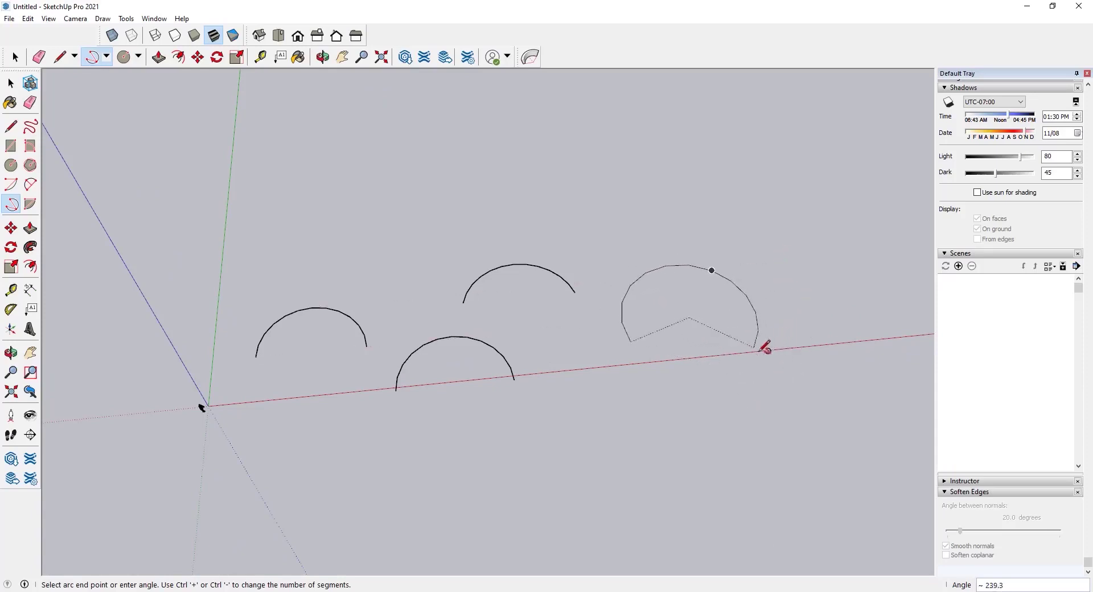
click(750, 340)
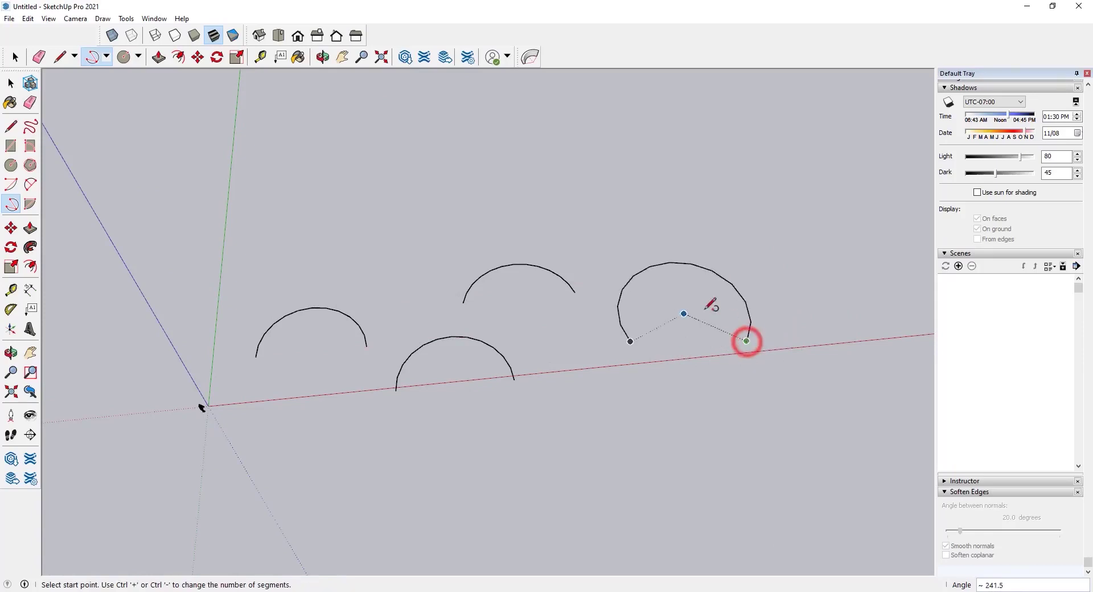
Try a Pie of about 255 degrees with its first radius parallel to the red axis, and undo it.
middle_drag(610, 402, 302, 200)
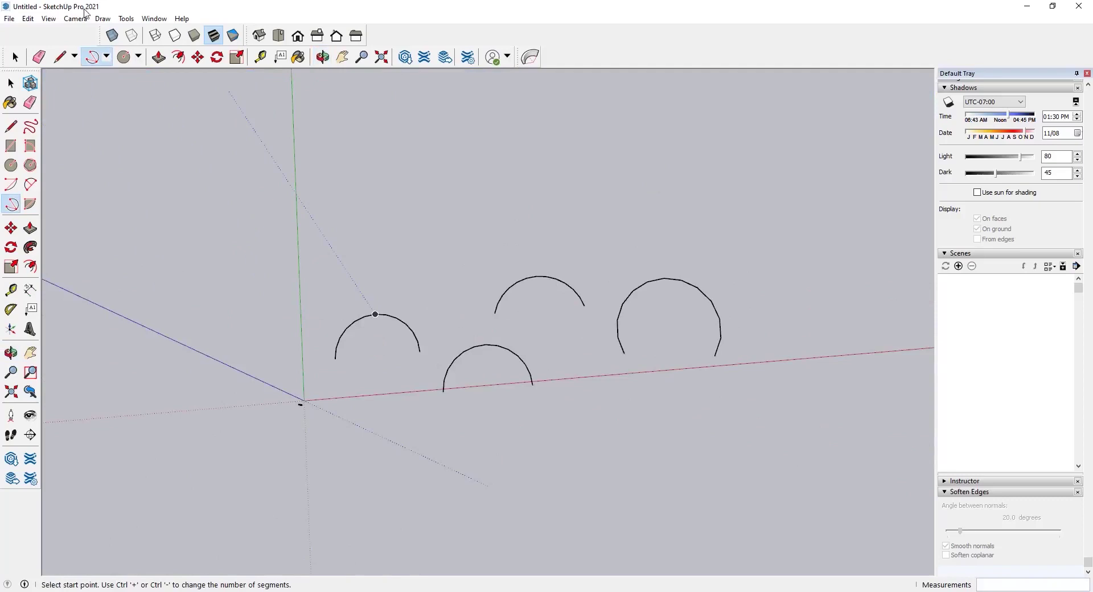
click(103, 19)
mouse_move(134, 44)
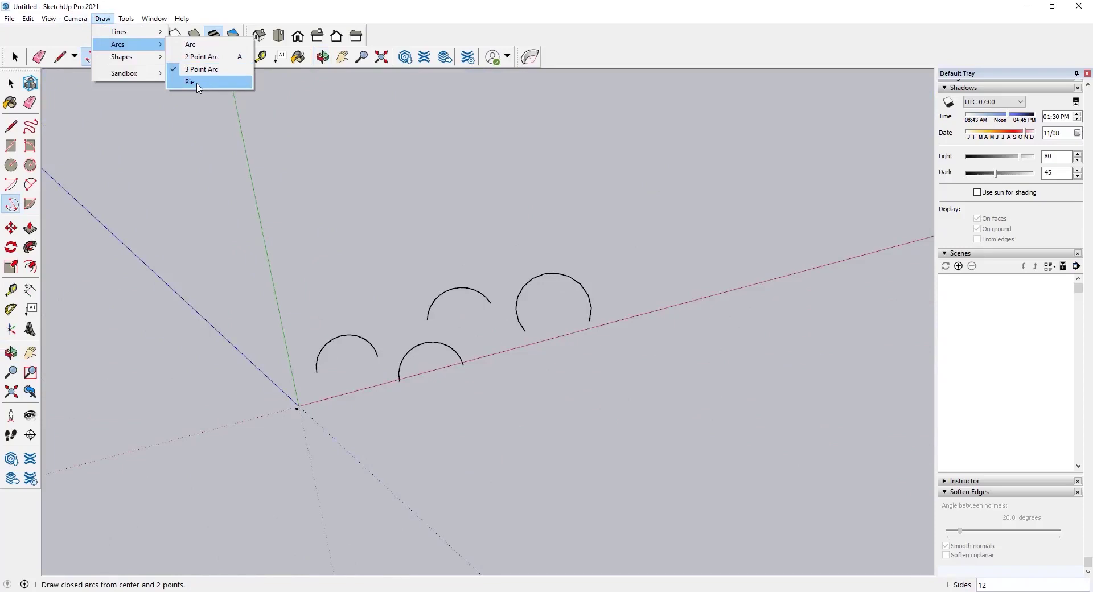
click(197, 83)
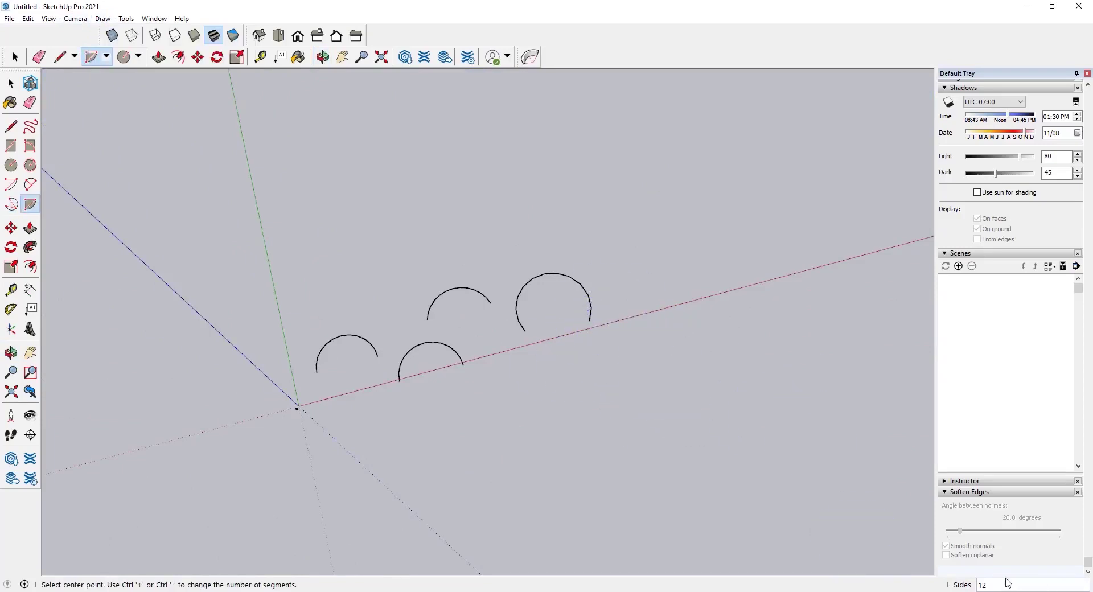
click(642, 376)
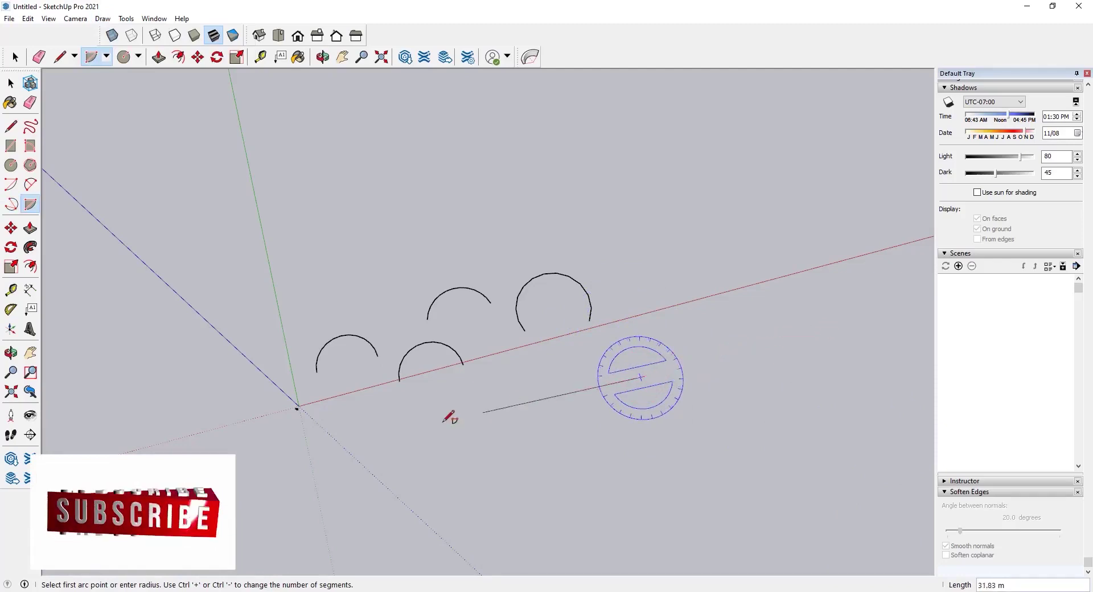
click(755, 345)
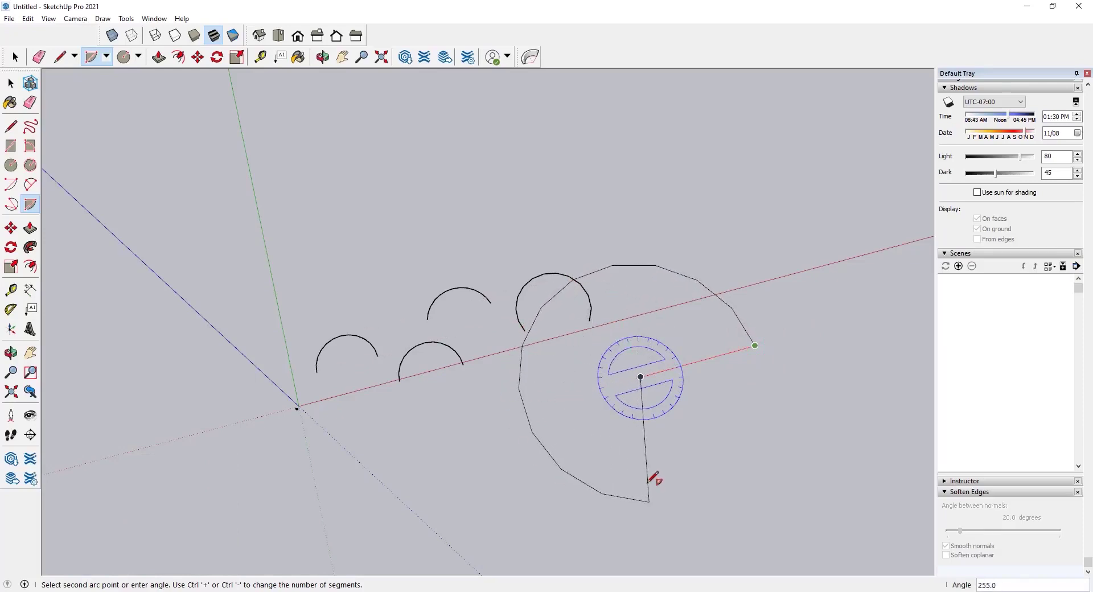
click(650, 480)
middle_drag(451, 310, 453, 259)
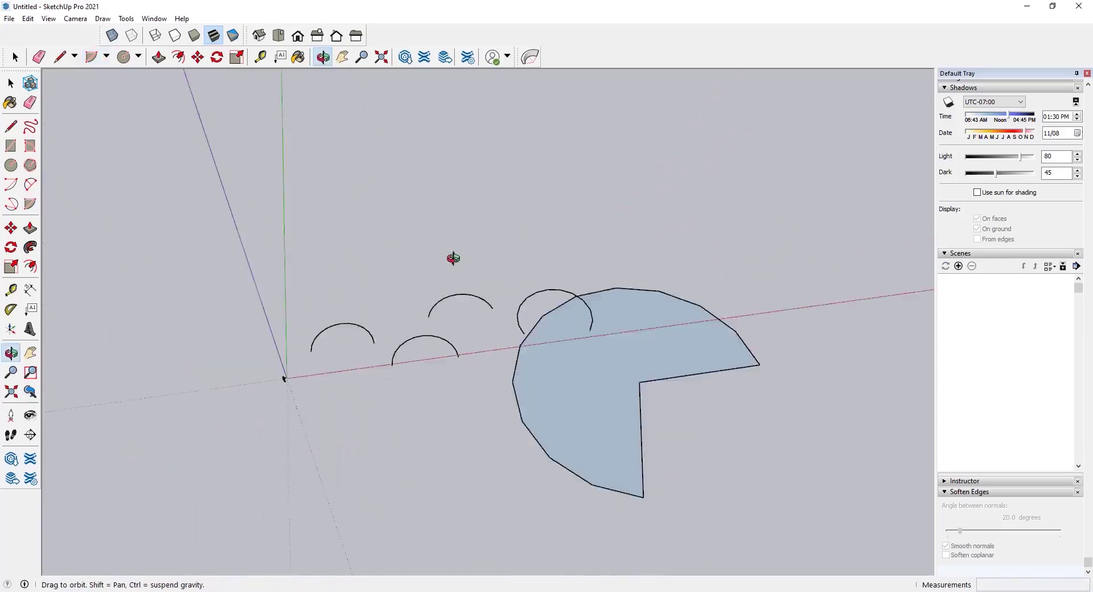
key(ctrl+z)
Draw a Pie of more than half a circle beyond the arcs along the red axis, its first radius parallel to that axis.
middle_drag(488, 444, 681, 195)
click(672, 202)
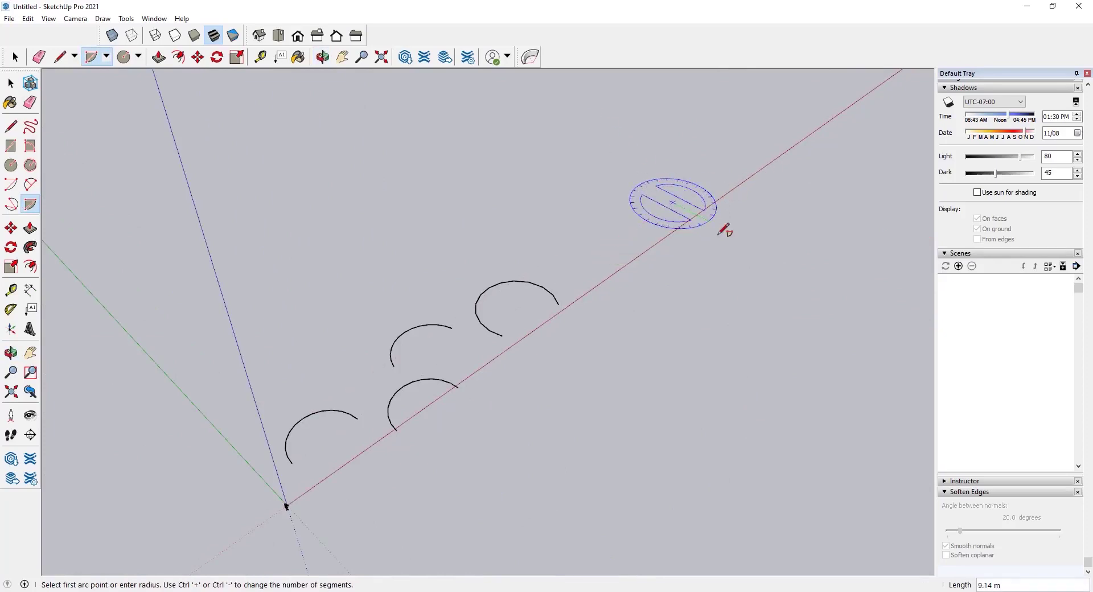
click(605, 249)
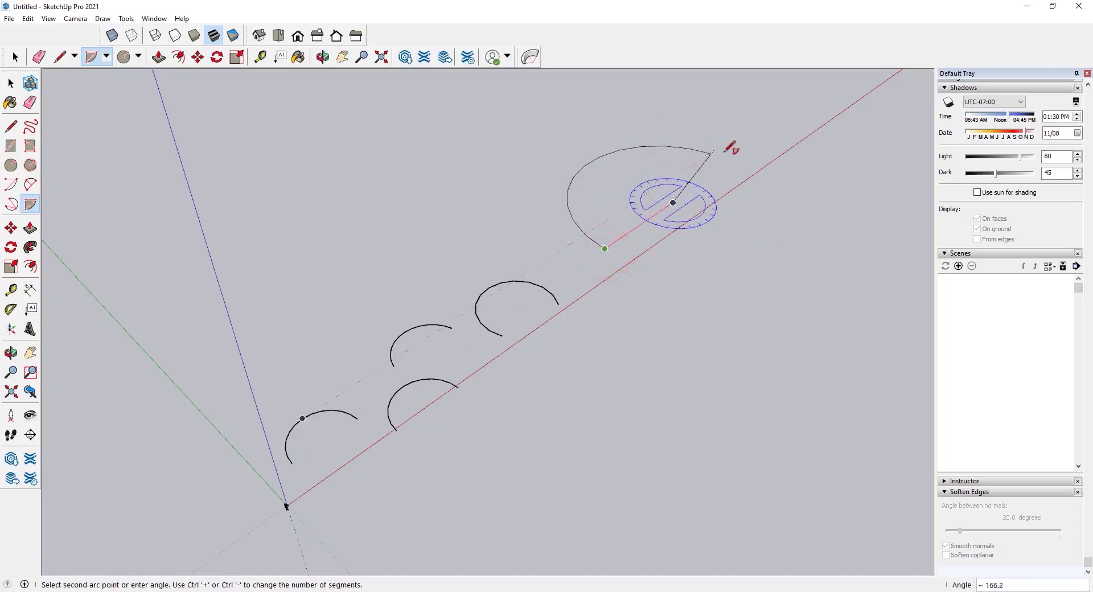
click(700, 267)
Close each of the four open arcs into a face with a straight line between its endpoints.
middle_drag(697, 228, 626, 303)
scroll(459, 313, up, 2)
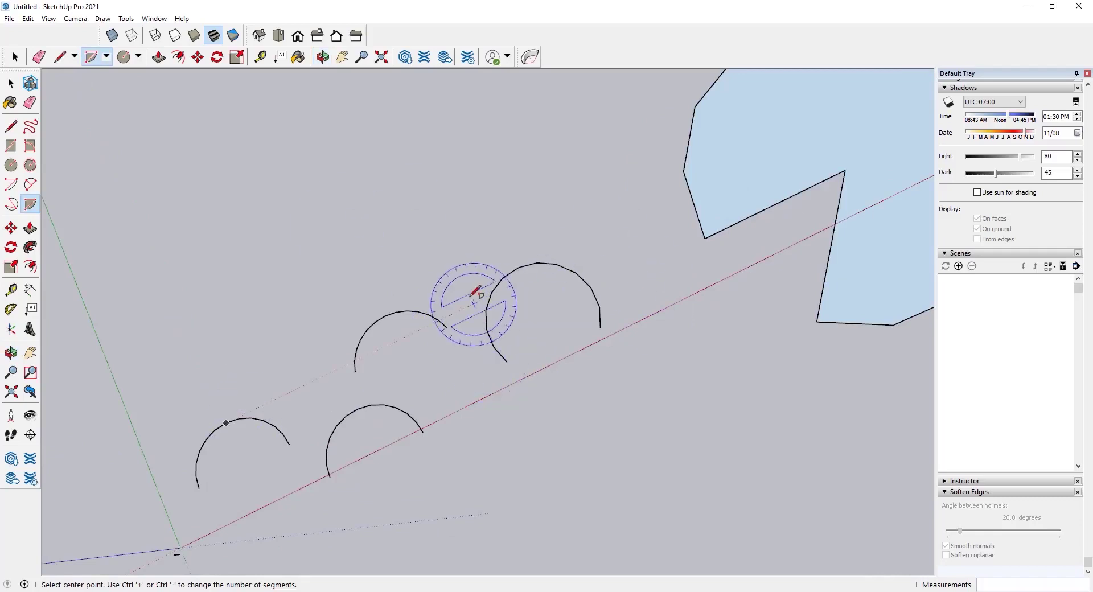
key(l)
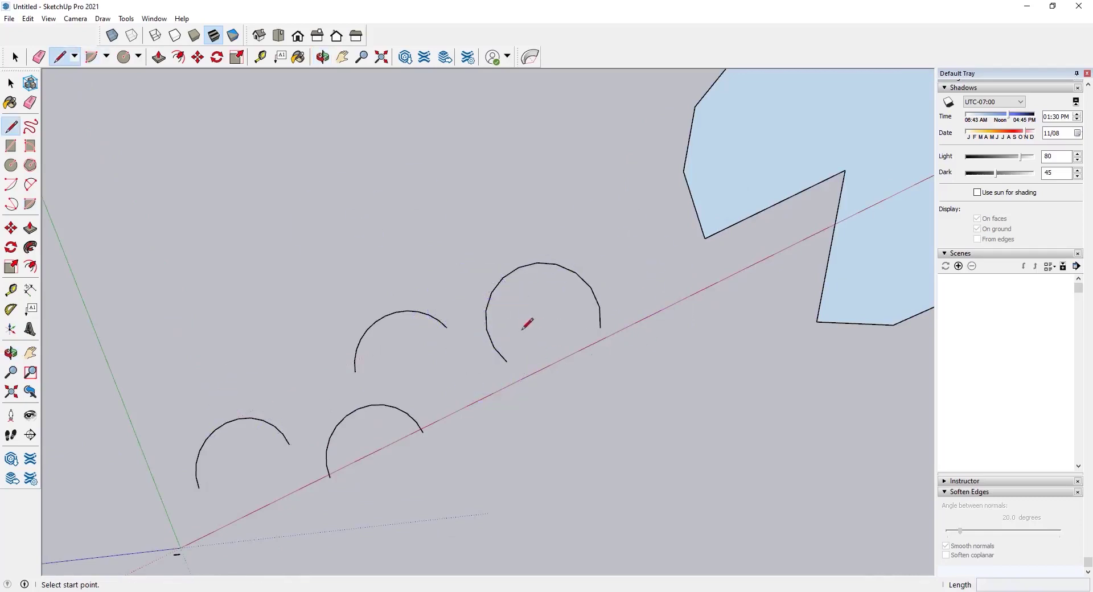
click(600, 328)
click(506, 361)
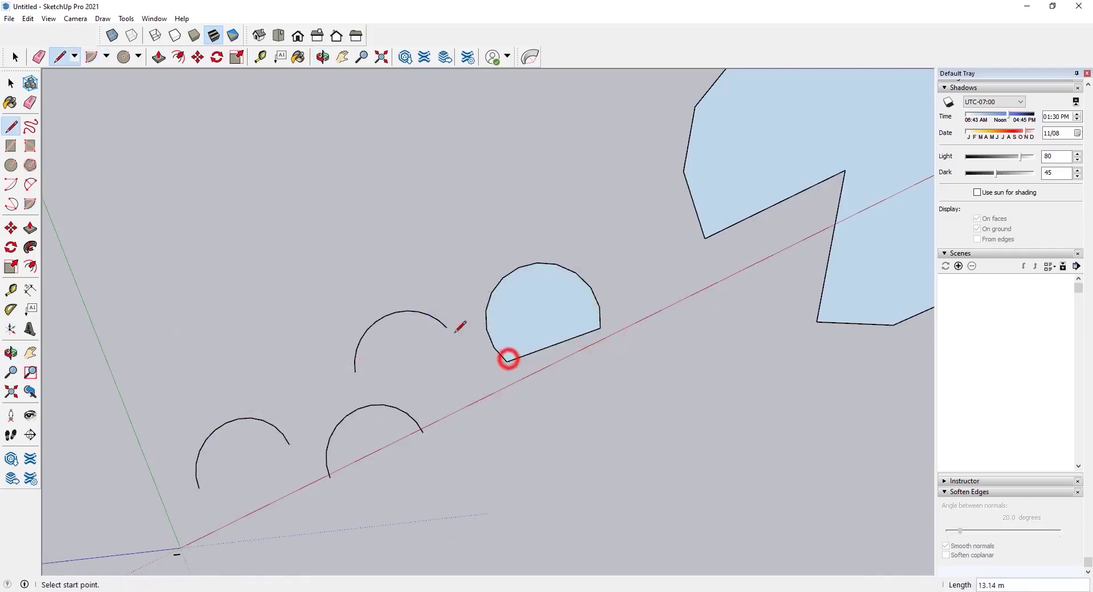
click(447, 328)
click(358, 371)
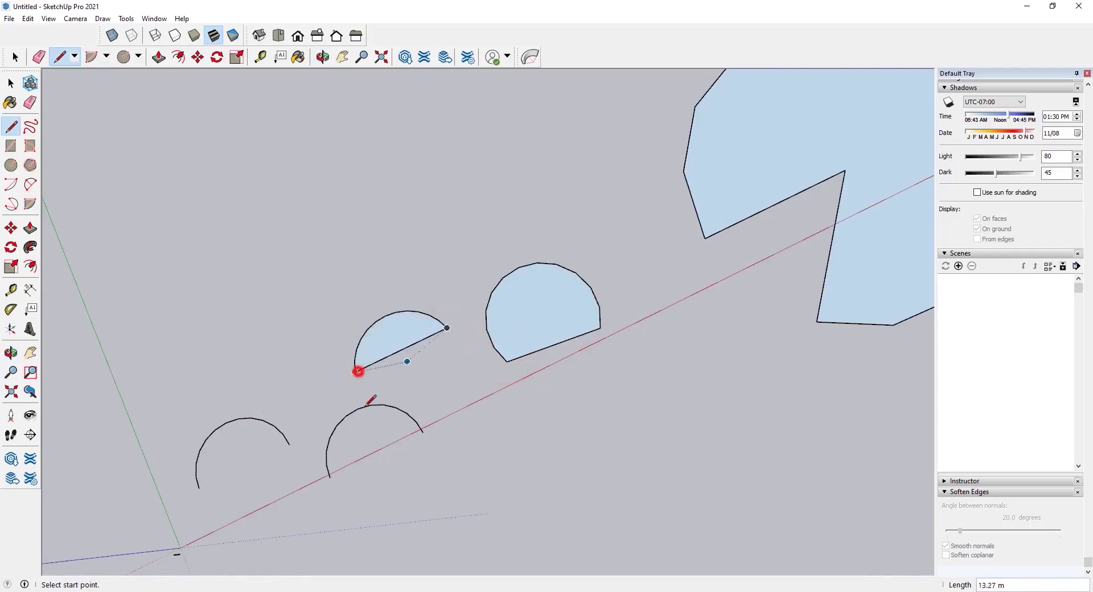
click(423, 433)
click(330, 480)
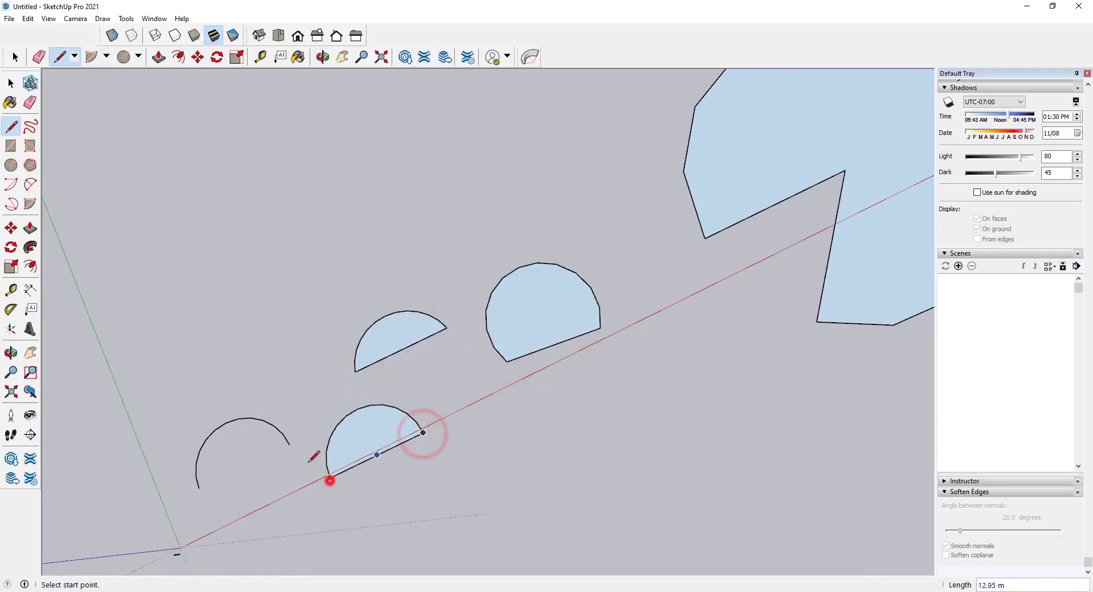
click(289, 444)
click(198, 488)
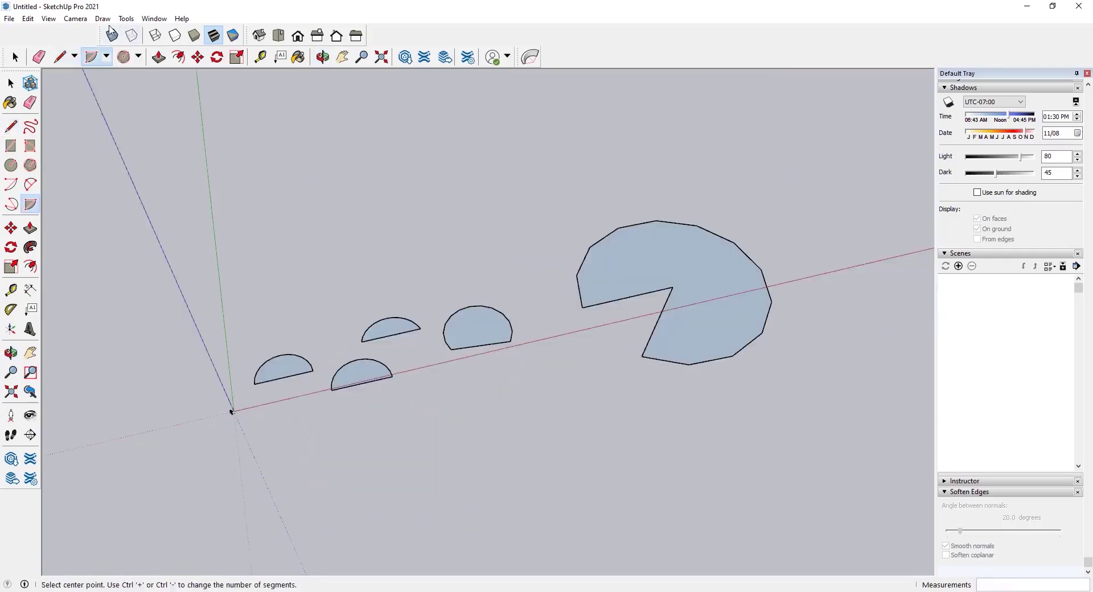
Draw a Rectangle freehand on the ground beyond the arcs on the green-axis side, its long sides parallel to the red axis.
click(102, 19)
mouse_move(133, 58)
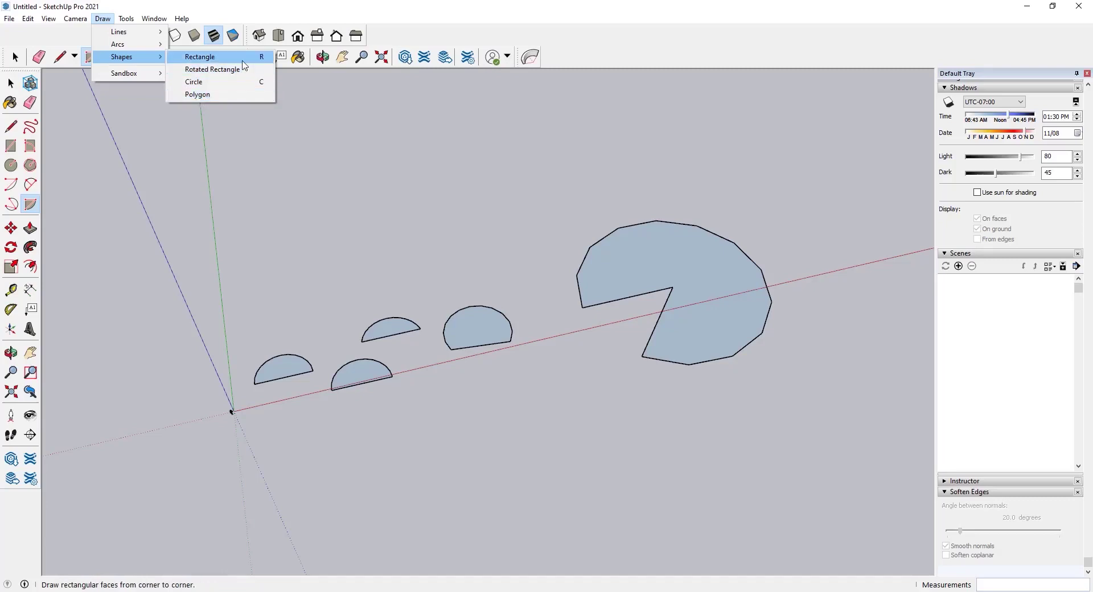
click(10, 149)
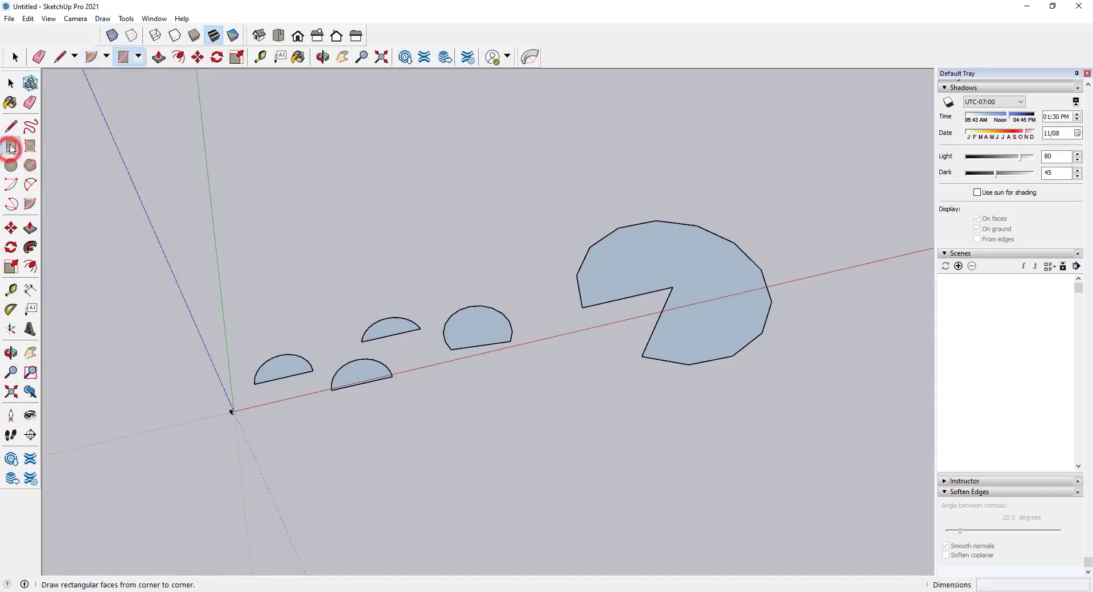
click(11, 146)
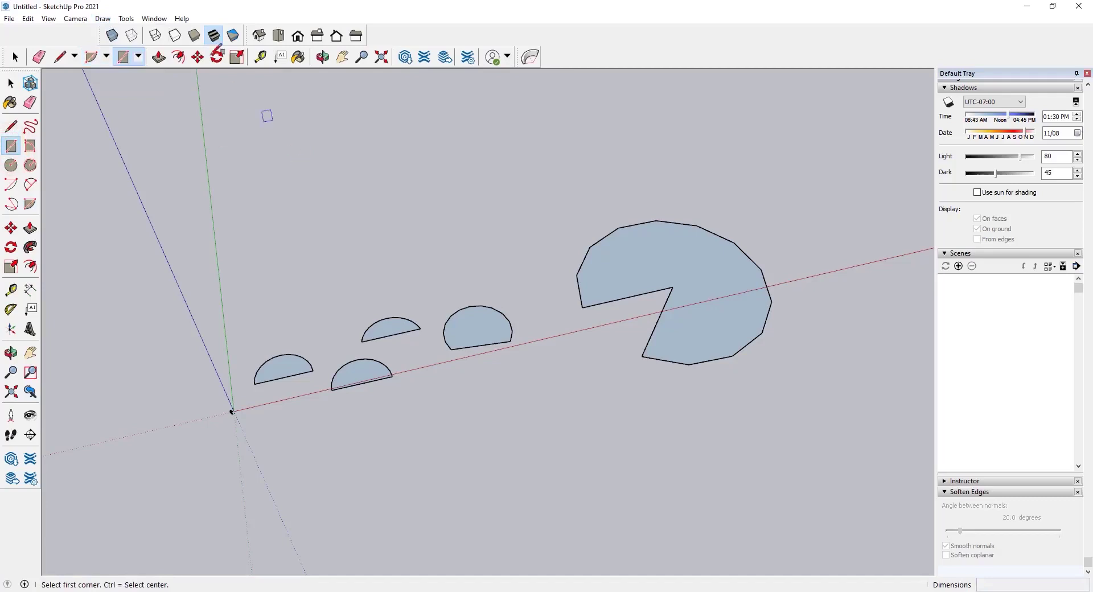
click(102, 19)
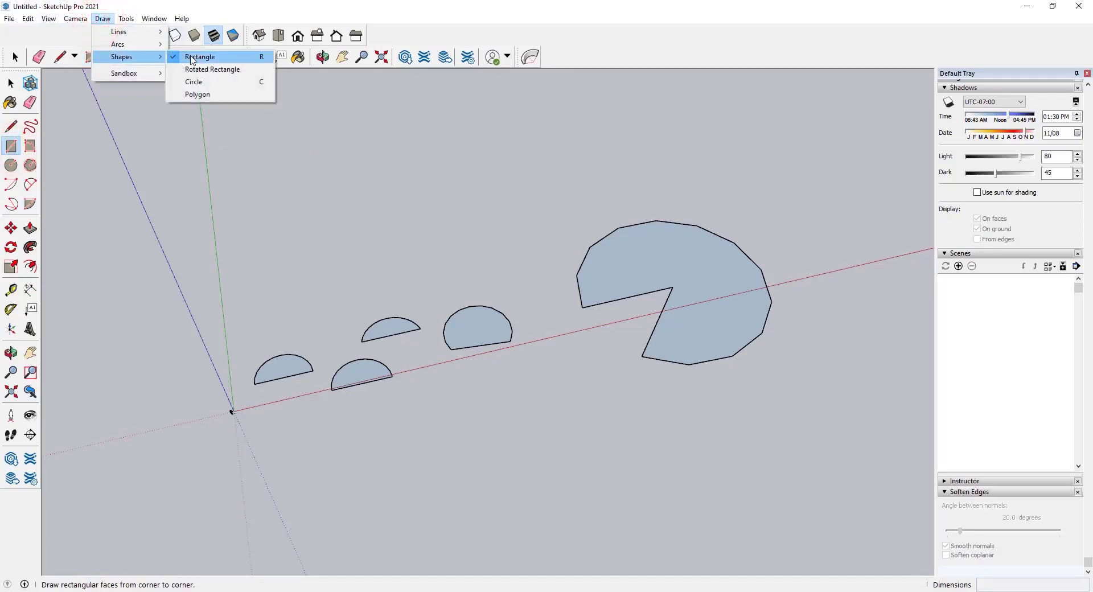
click(313, 225)
click(293, 265)
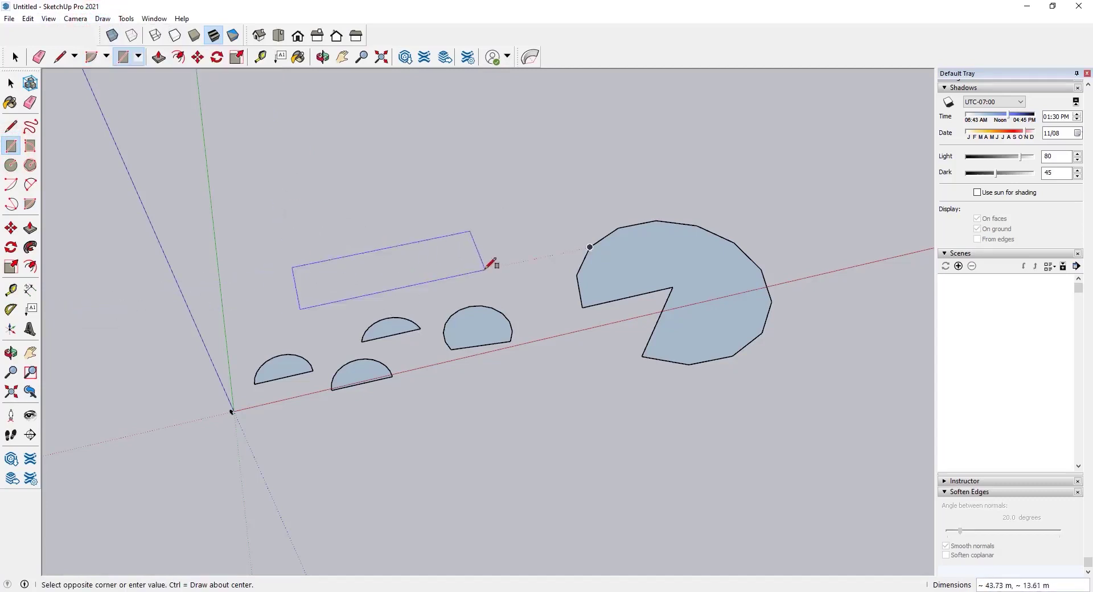
middle_drag(471, 171, 797, 125)
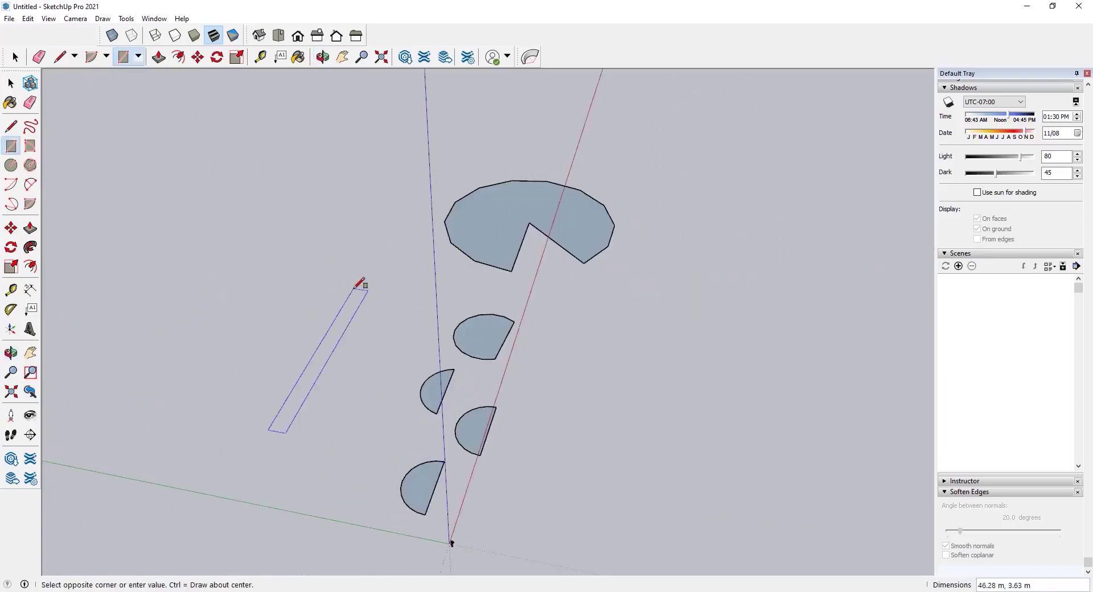
key(Escape)
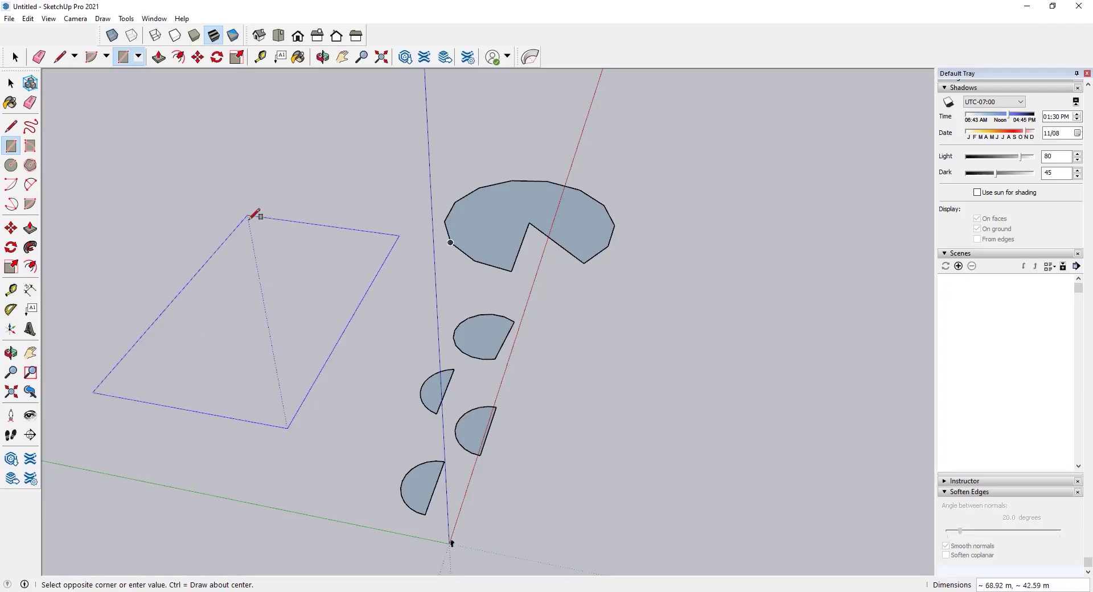
click(269, 256)
middle_drag(392, 309, 393, 413)
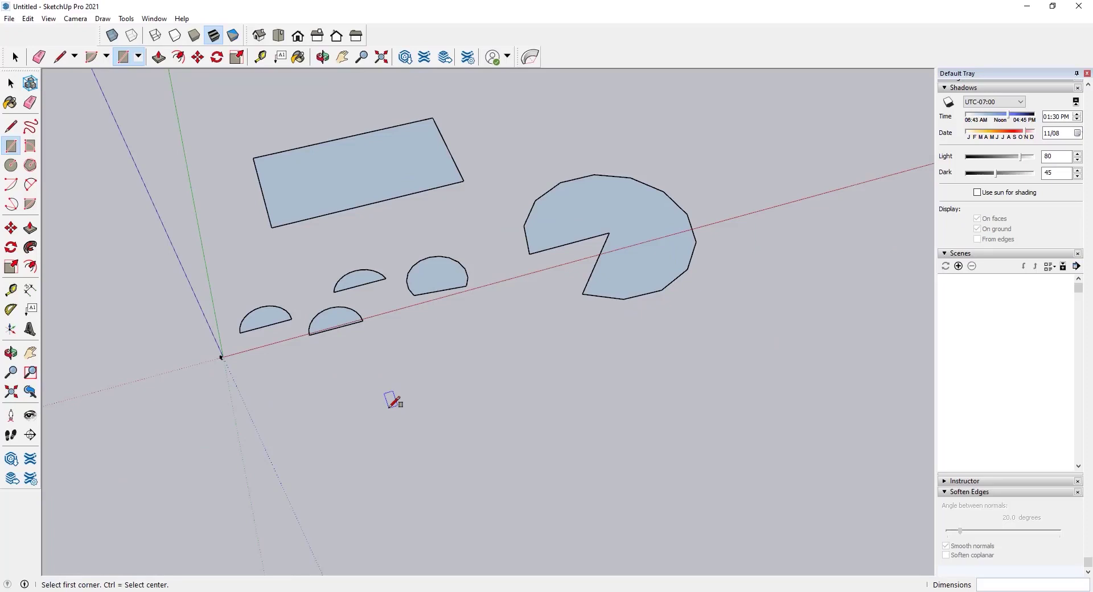
Draw a 10 by 20 m rectangle on the ground across the red axis from the arcs, its longer sides parallel to the green axis.
click(390, 408)
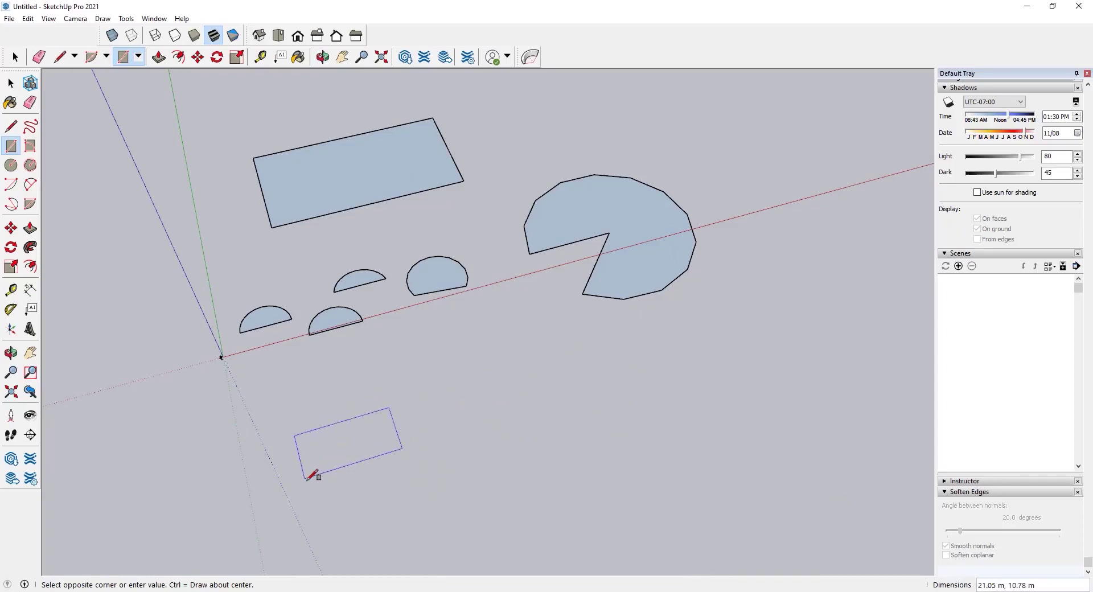
scroll(342, 427, up, 3)
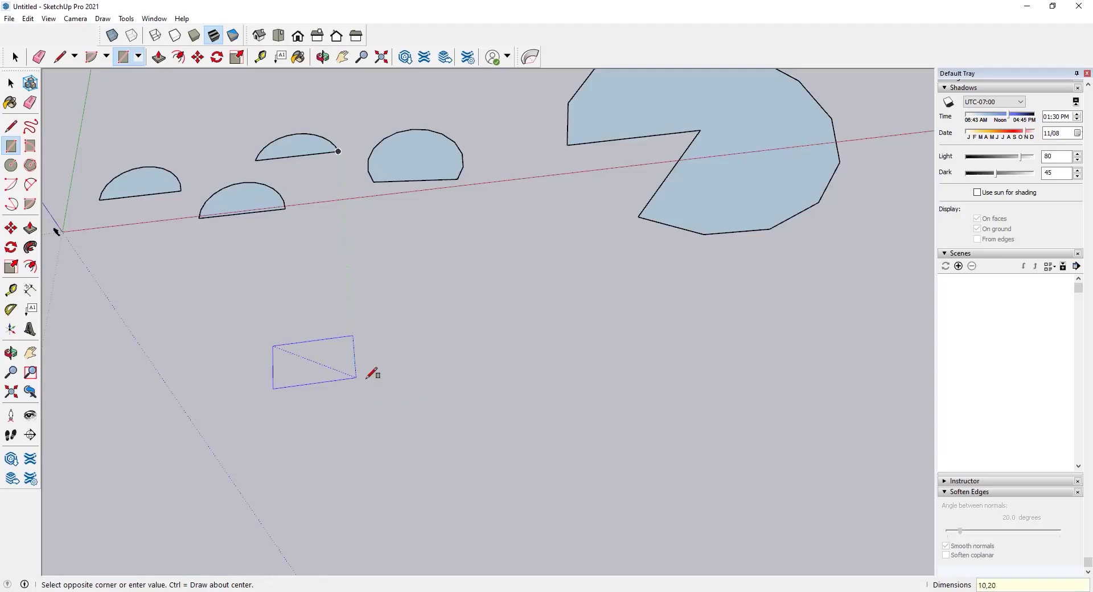
key(Return)
Draw a 20 by 10 m rectangle beside the 10 by 20 m one, its longer sides parallel to the red axis.
middle_drag(374, 371, 552, 324)
click(472, 351)
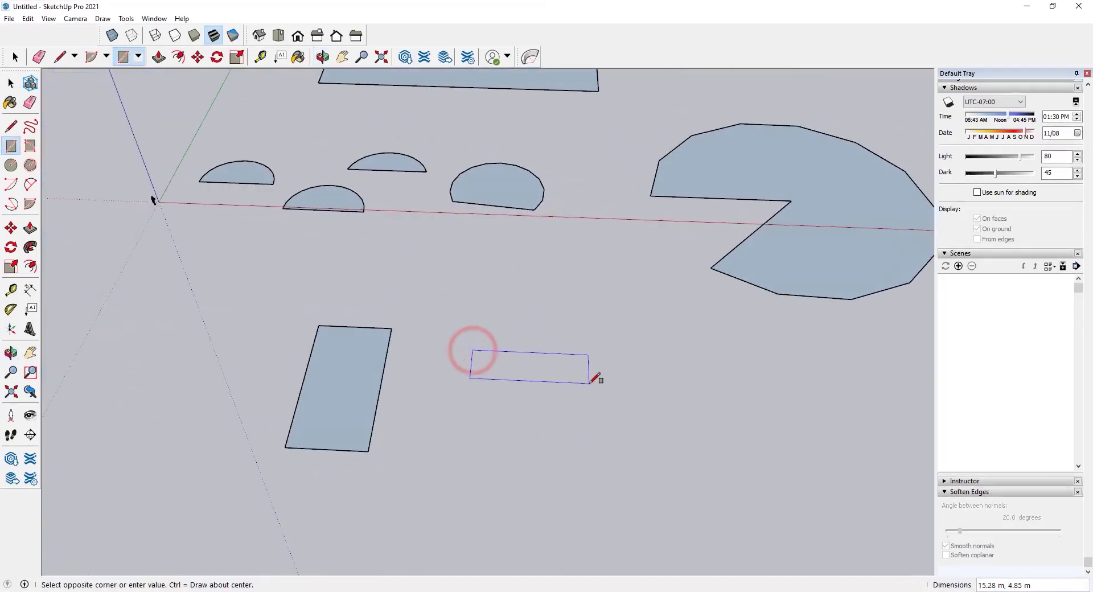
text(20,)
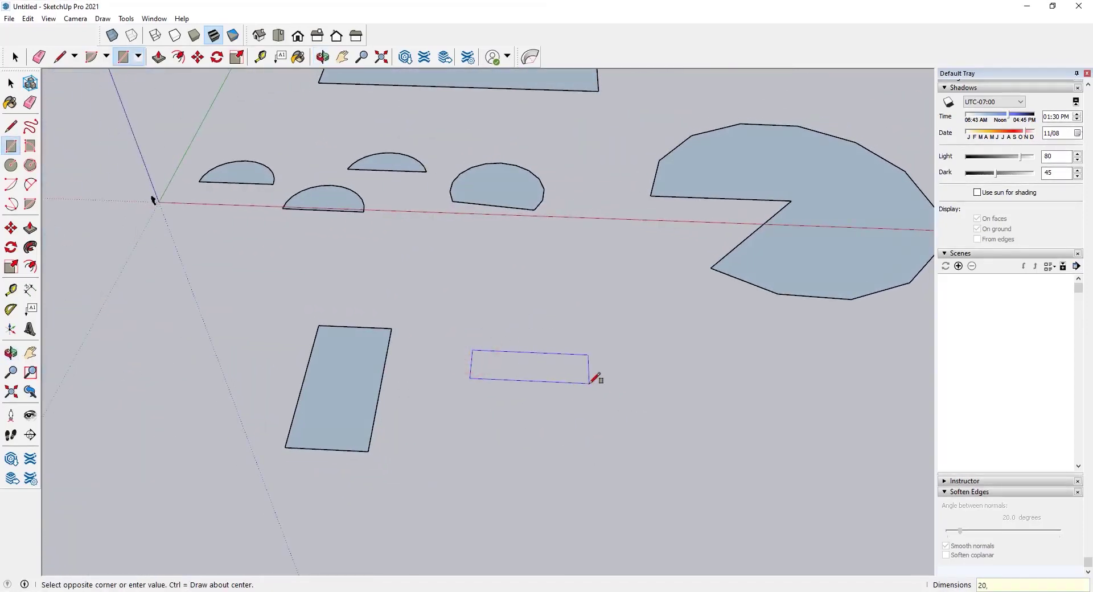
text(10)
key(Return)
Draw a Rotated Rectangle near the two dimensioned rectangles, tilted out of the ground plane, with its first edge parallel to the red axis.
middle_drag(545, 427, 552, 310)
click(99, 20)
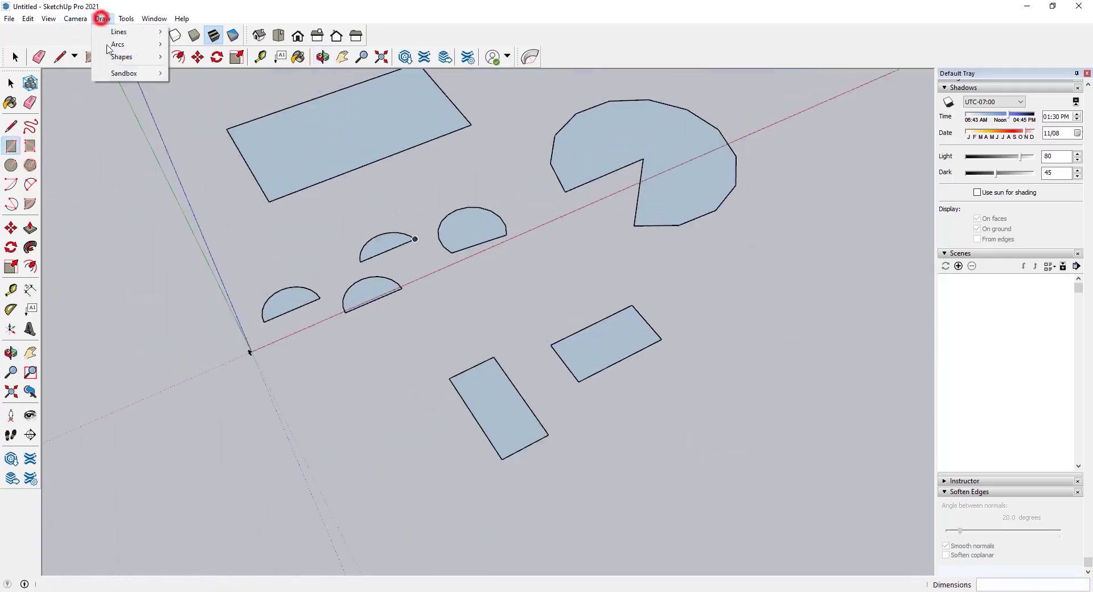
mouse_move(131, 57)
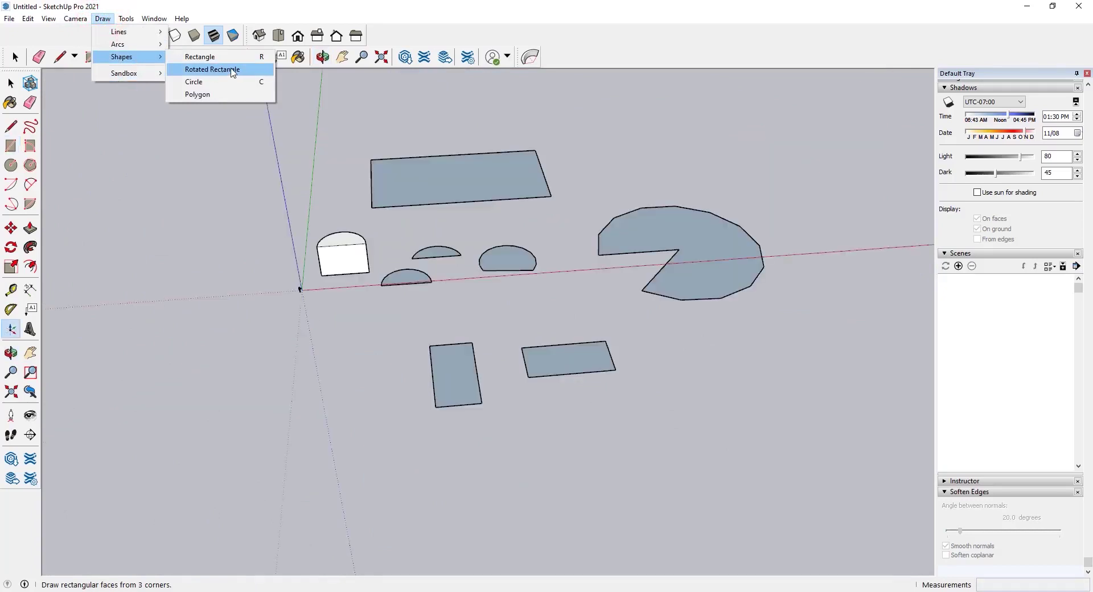
click(231, 70)
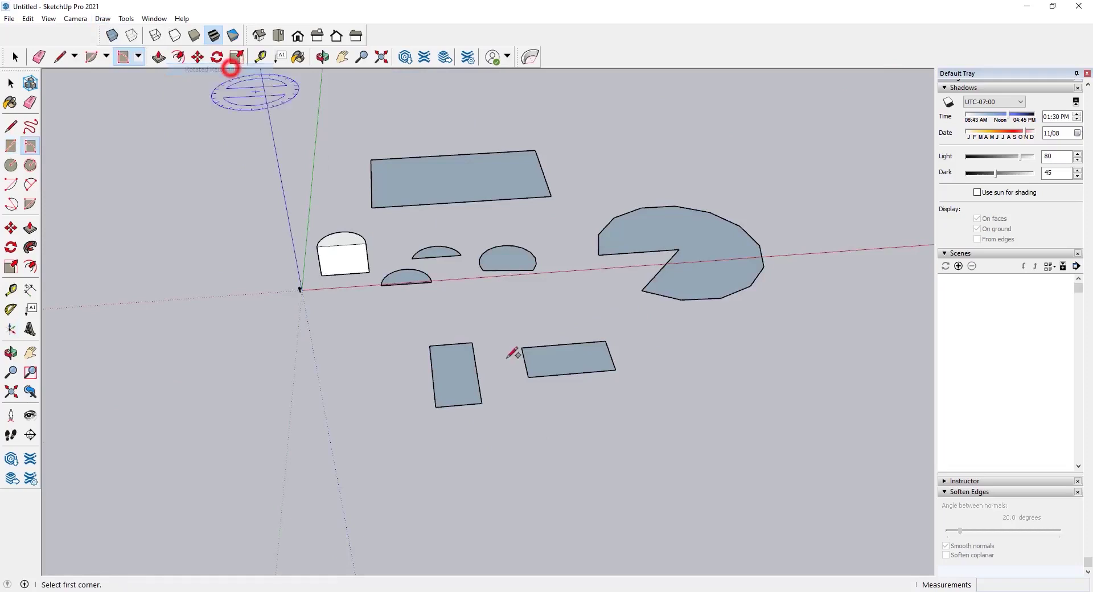
click(557, 444)
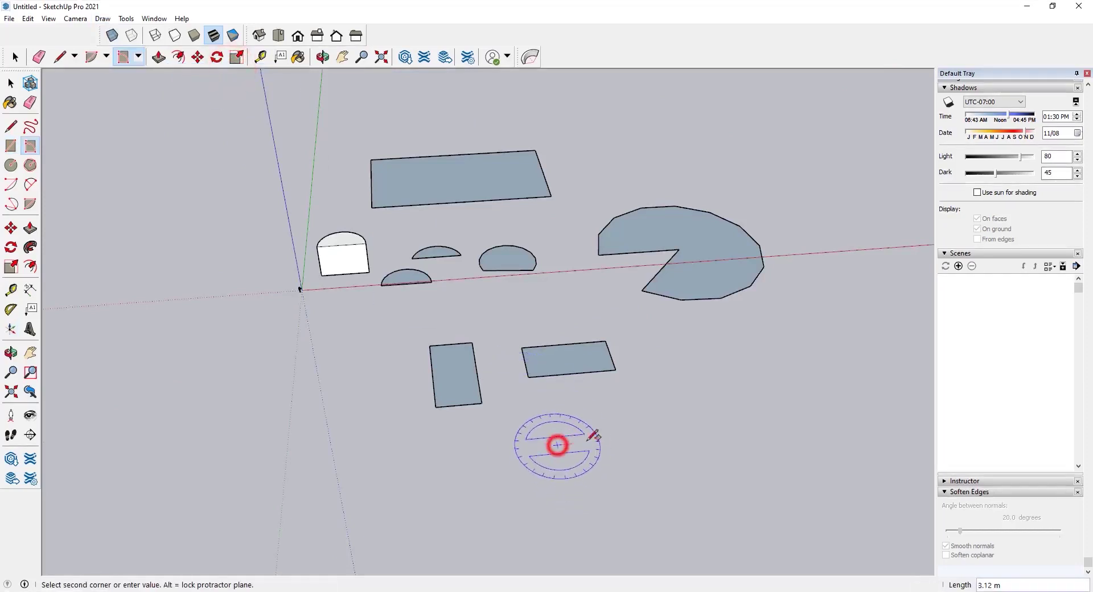
click(659, 433)
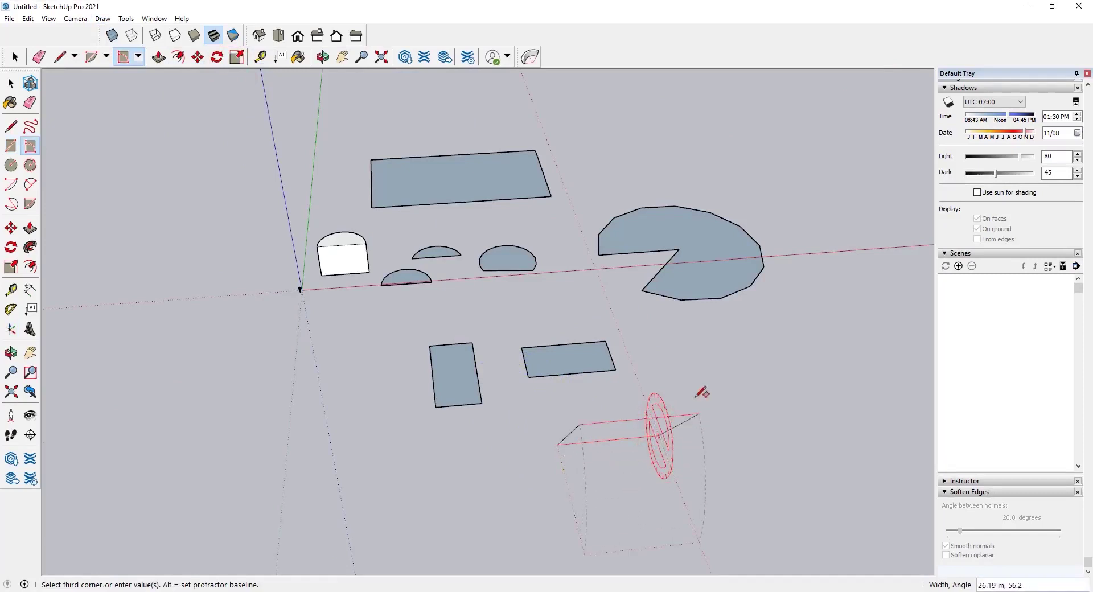
key(Escape)
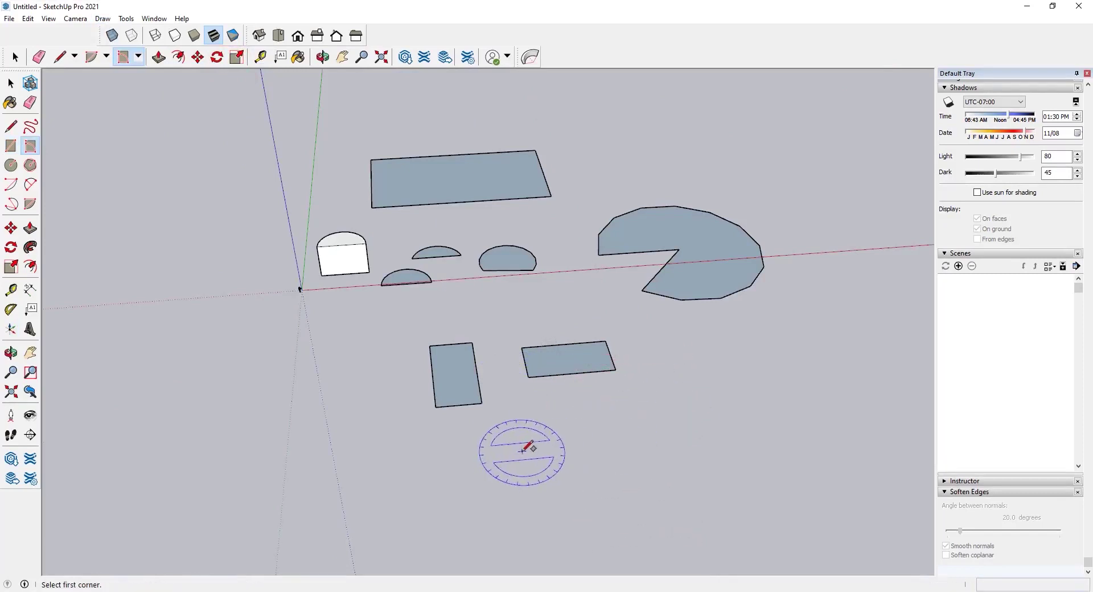
click(538, 447)
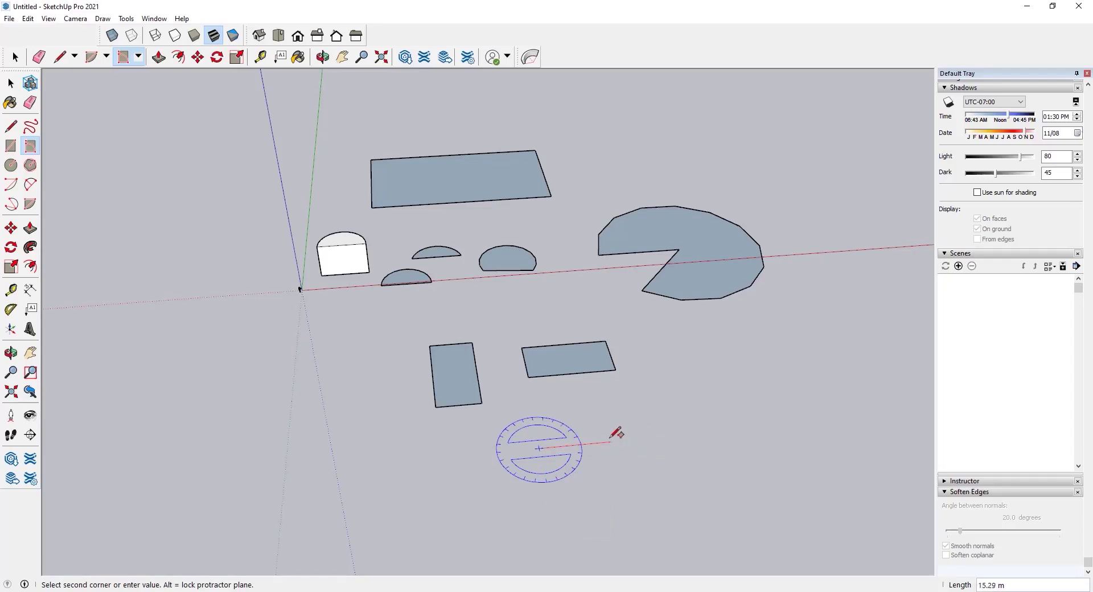
click(635, 437)
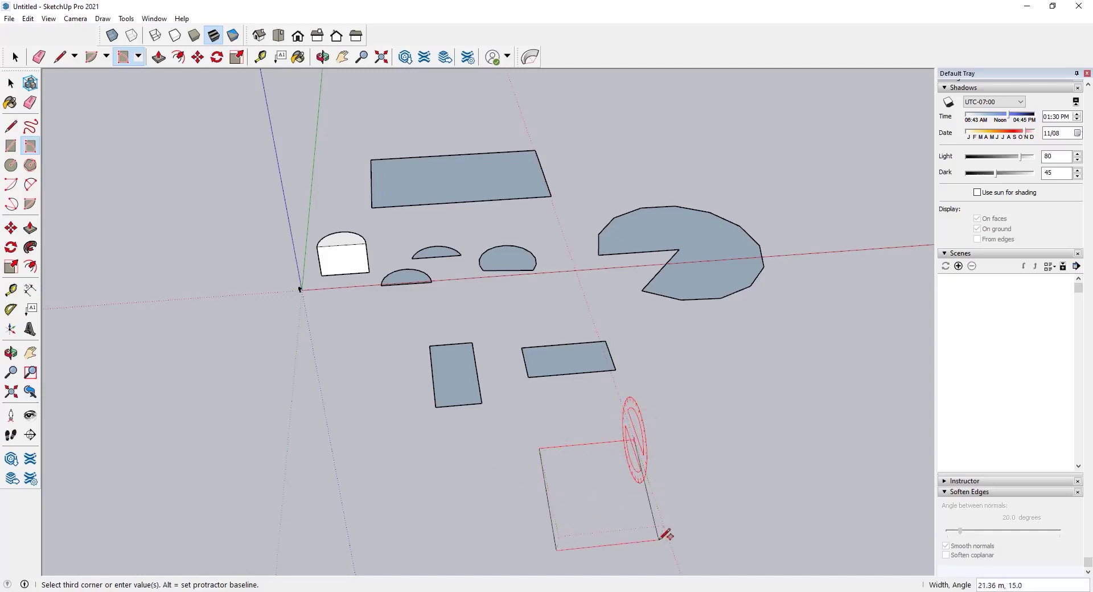
click(675, 308)
Draw a second tilted Rotated Rectangle next to the first one, with its first edge parallel to the green axis.
middle_drag(675, 308, 551, 450)
click(551, 450)
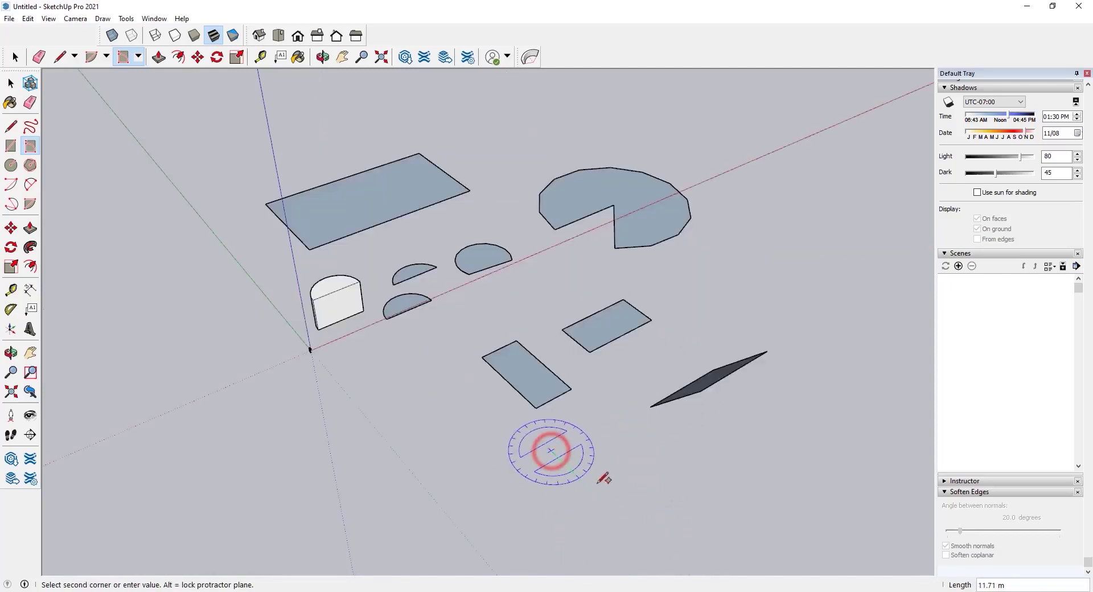
click(618, 514)
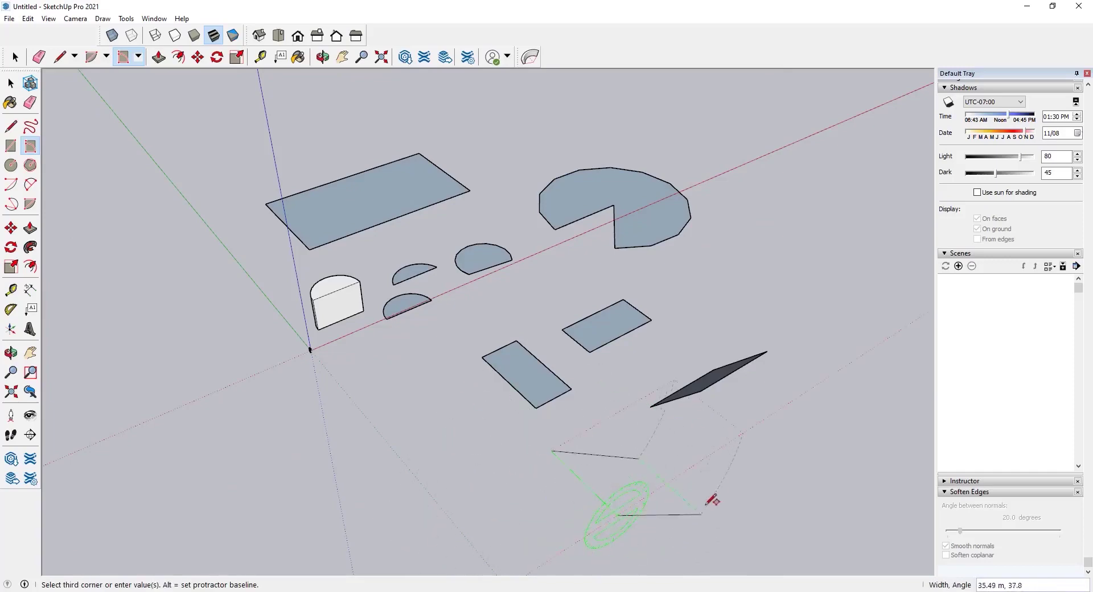
click(103, 19)
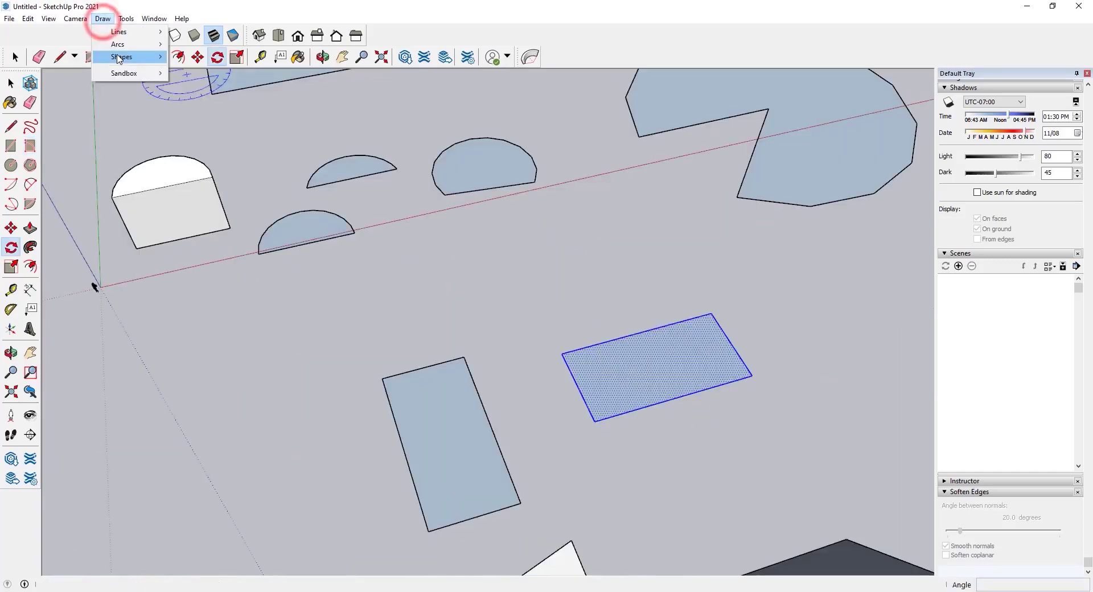
mouse_move(119, 58)
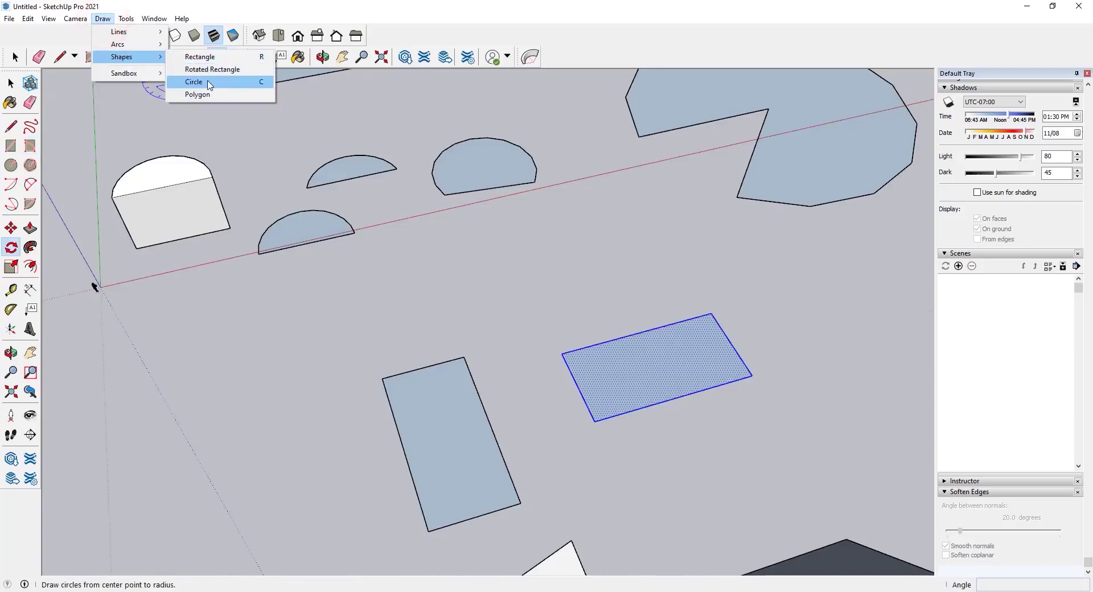
click(207, 82)
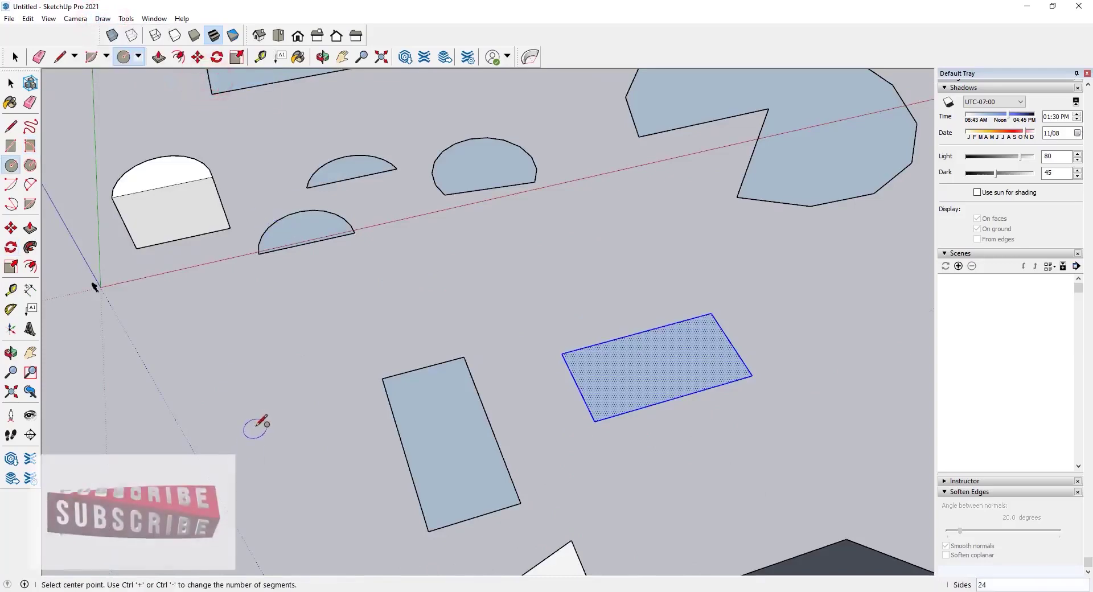
scroll(492, 311, down, 3)
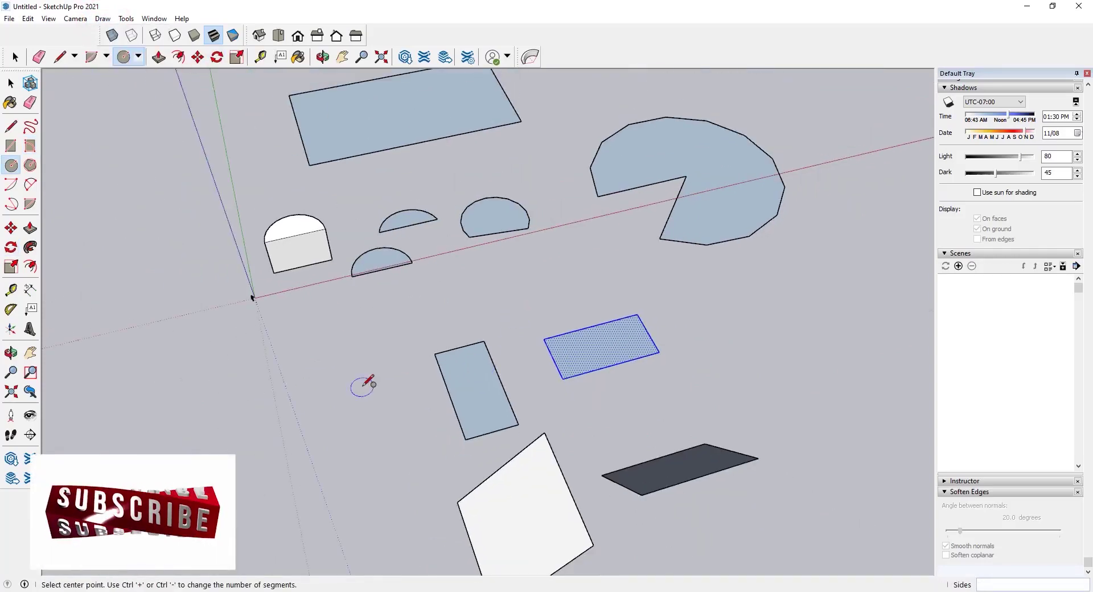
click(305, 385)
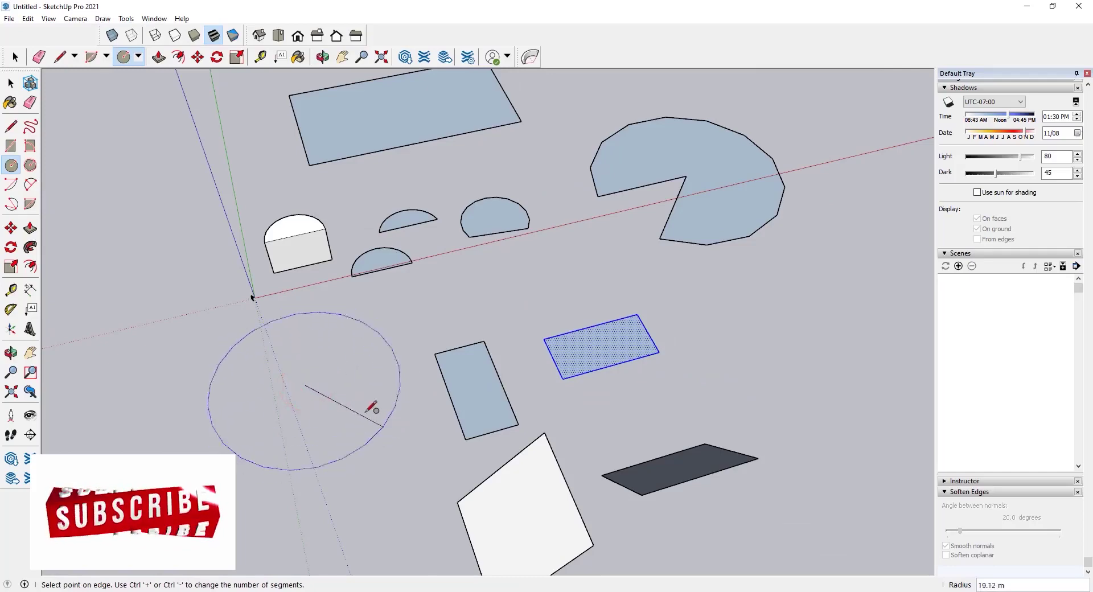
key(Escape)
middle_drag(307, 347, 544, 203)
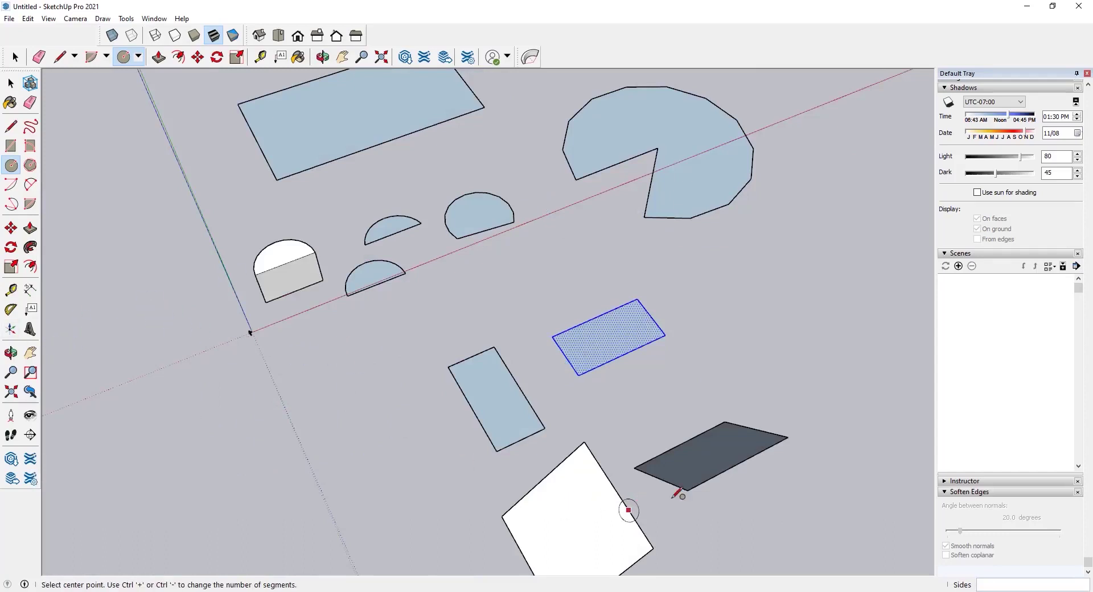
key(space)
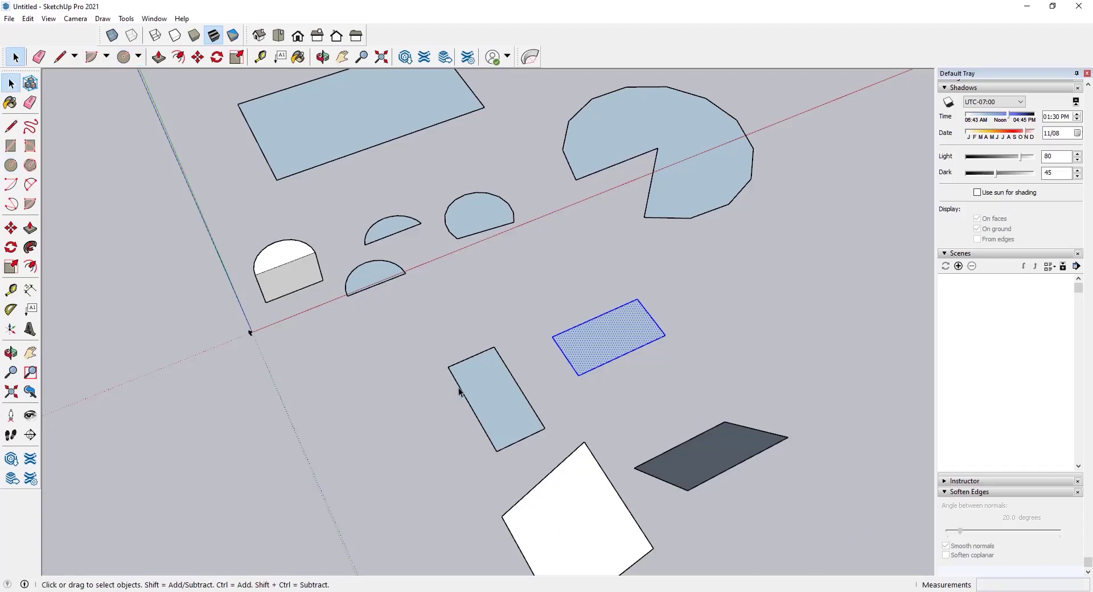
Draw a Circle with a 10 m radius on the ground between the origin and the 10 by 20 m rectangle.
key(c)
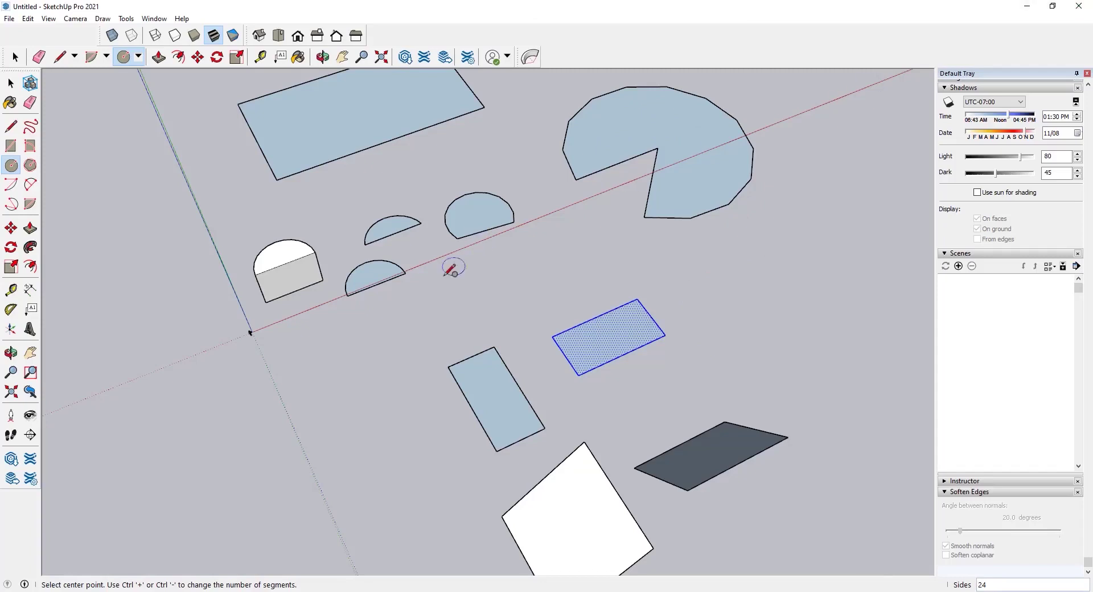
click(347, 371)
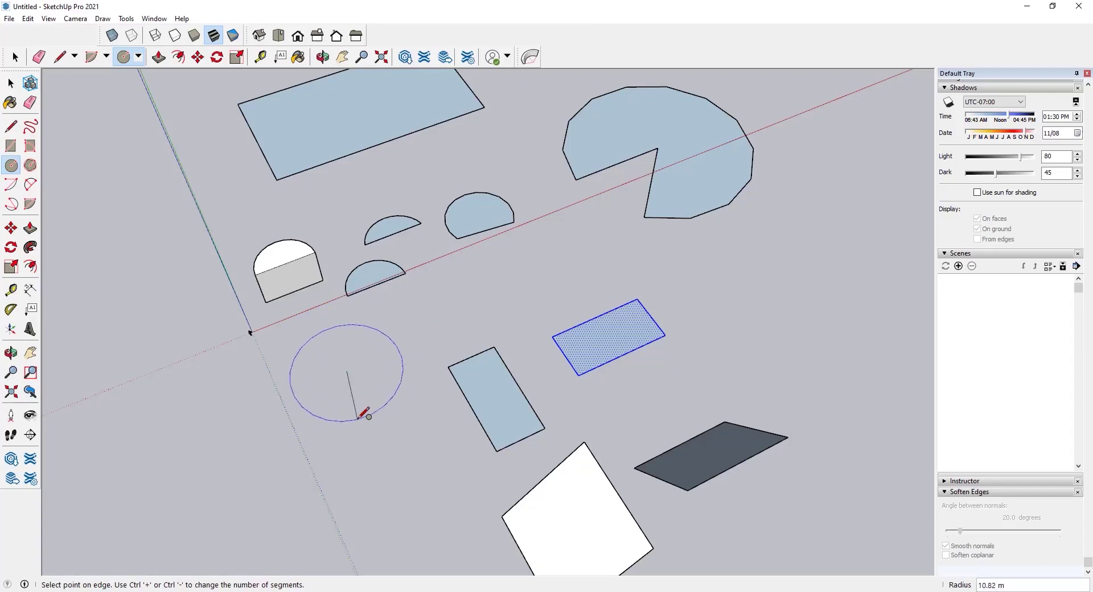
text(10)
key(Return)
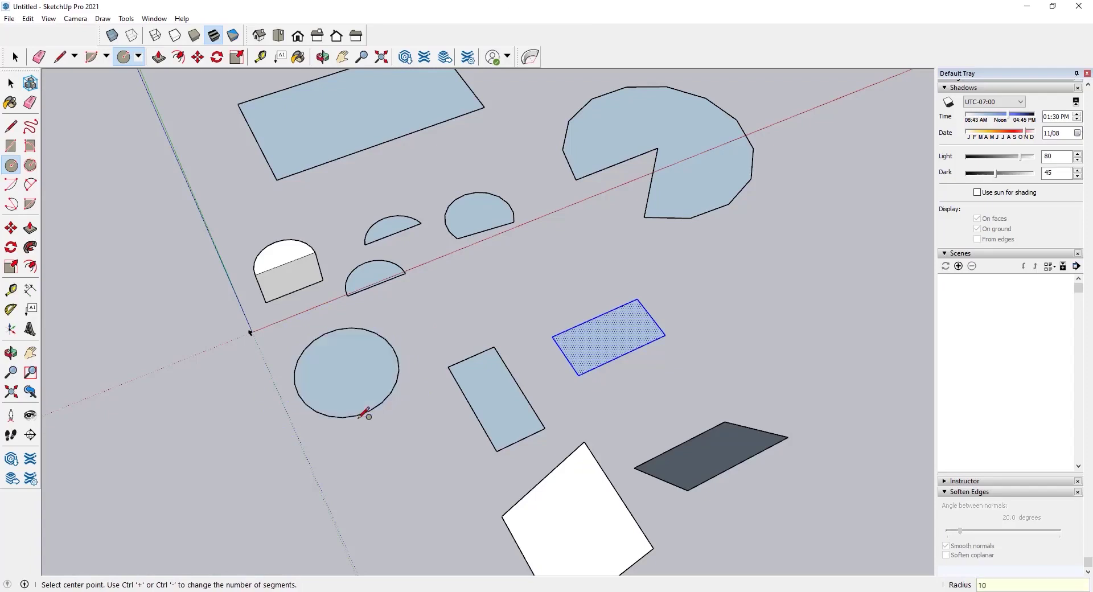
middle_drag(317, 362, 306, 299)
scroll(338, 413, up, 2)
key(space)
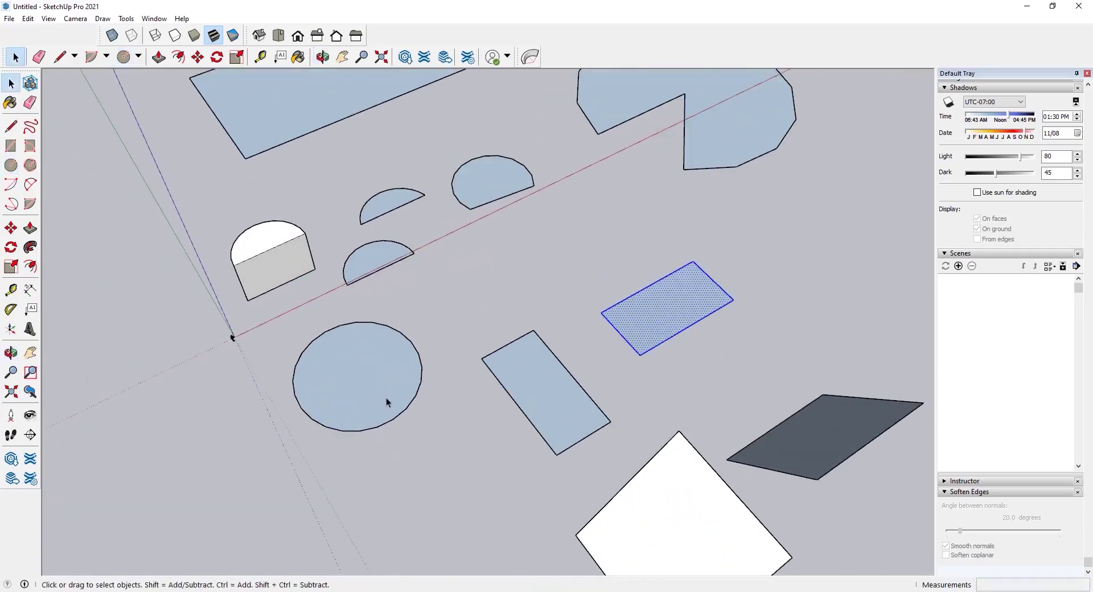
key(l)
click(358, 374)
scroll(386, 421, up, 1)
click(75, 19)
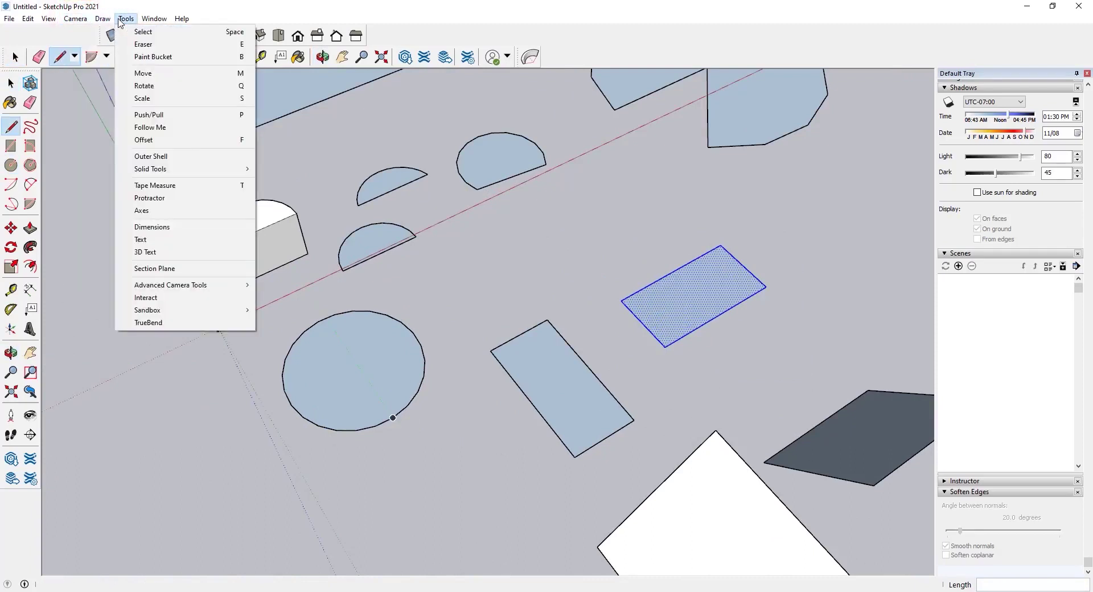
mouse_move(102, 19)
mouse_move(137, 57)
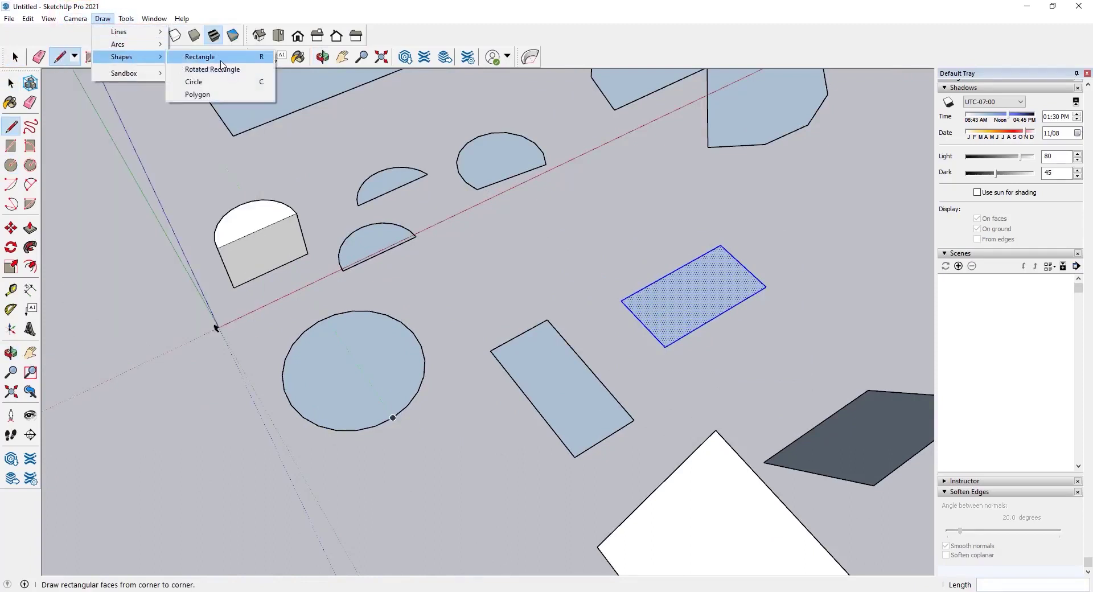
click(202, 95)
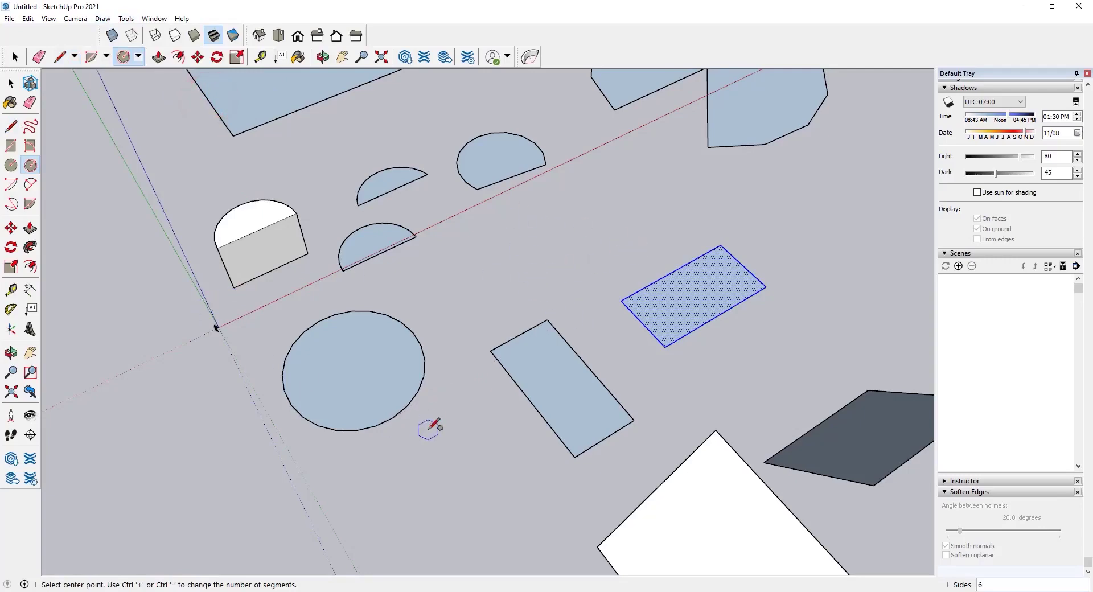
scroll(311, 433, down, 5)
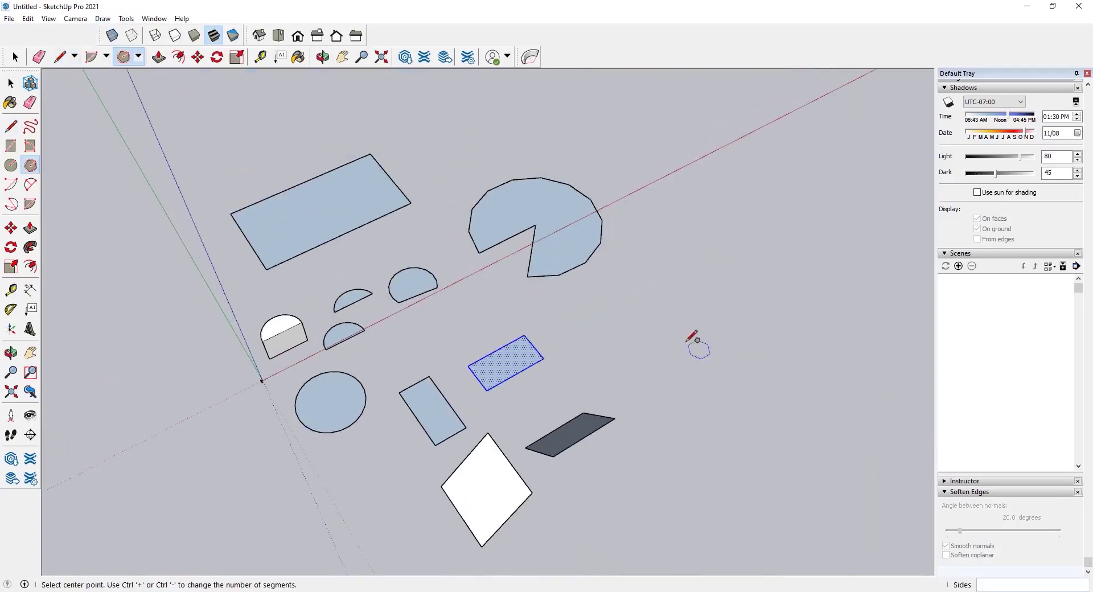
scroll(602, 312, up, 3)
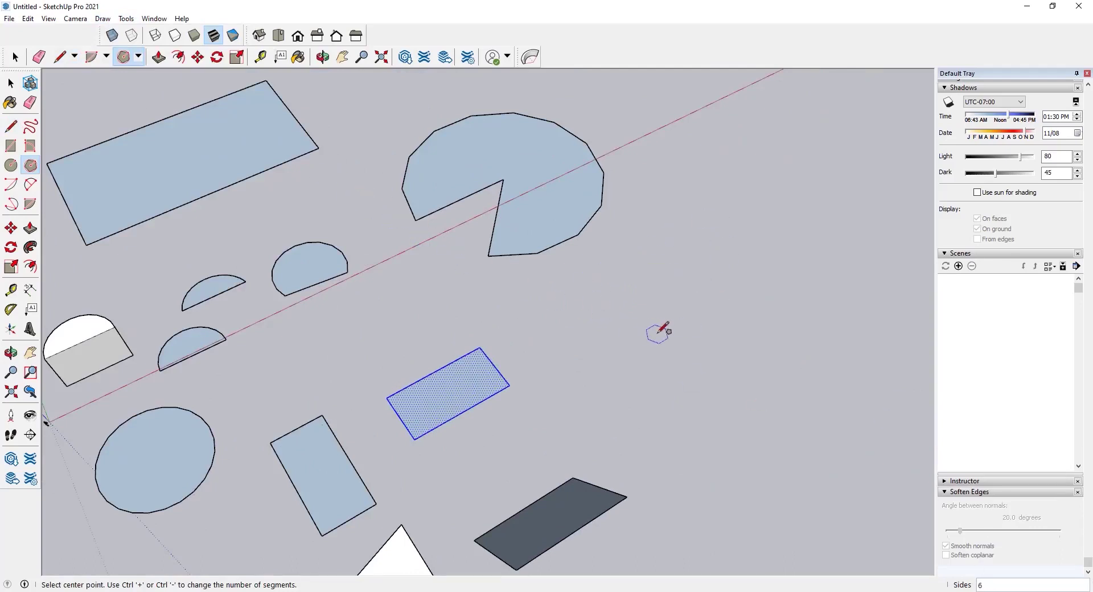
key(space)
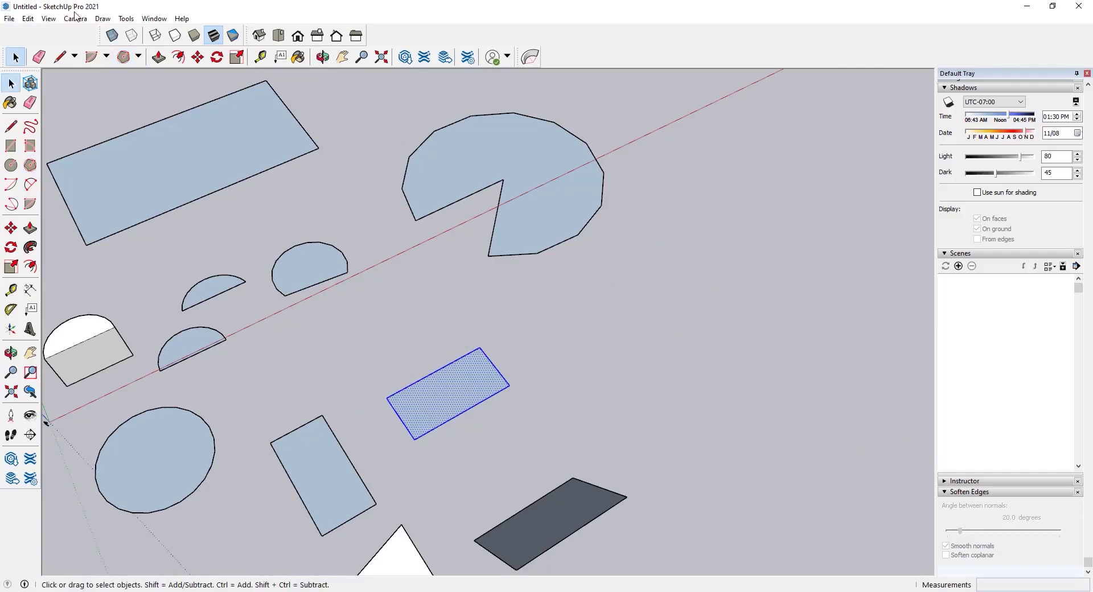
Draw a large 20-sided Polygon on the ground, in the empty area beyond the selected rectangle and the dark tilted rectangle.
click(103, 18)
mouse_move(141, 58)
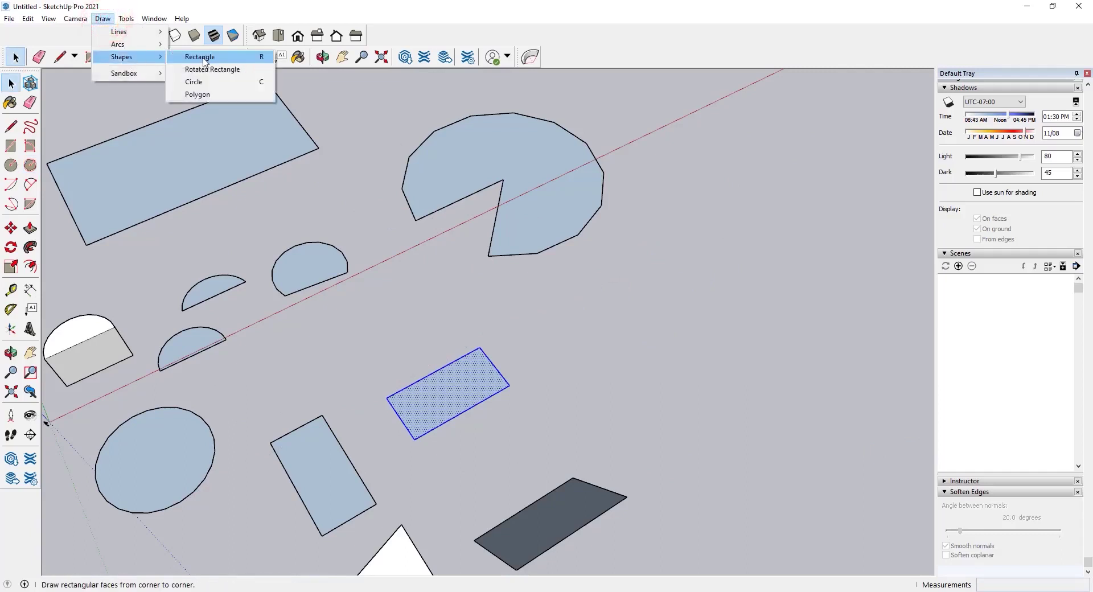
click(195, 95)
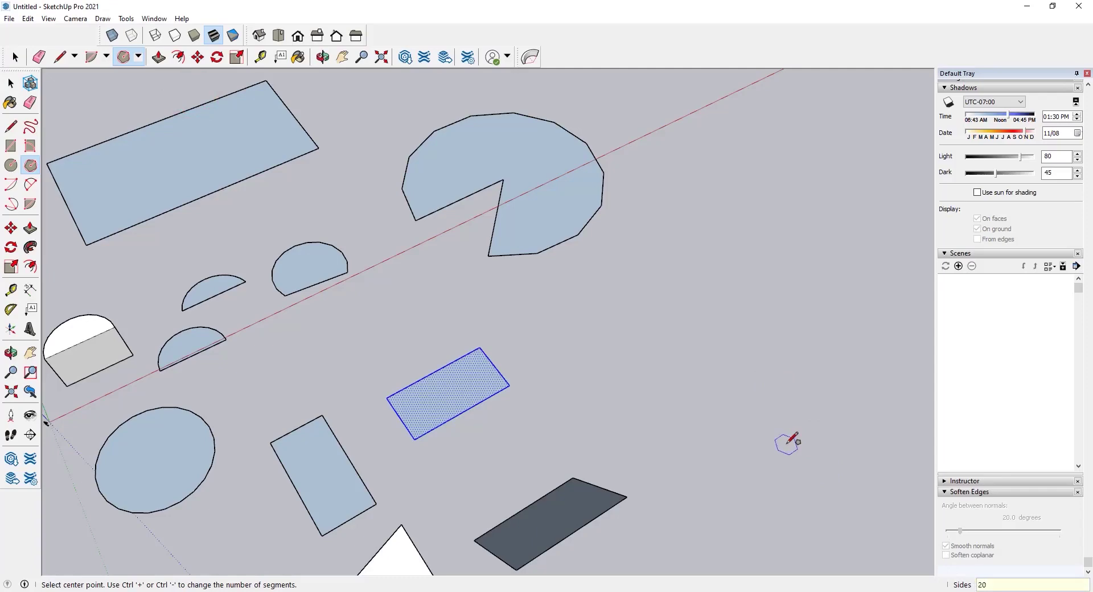
click(706, 379)
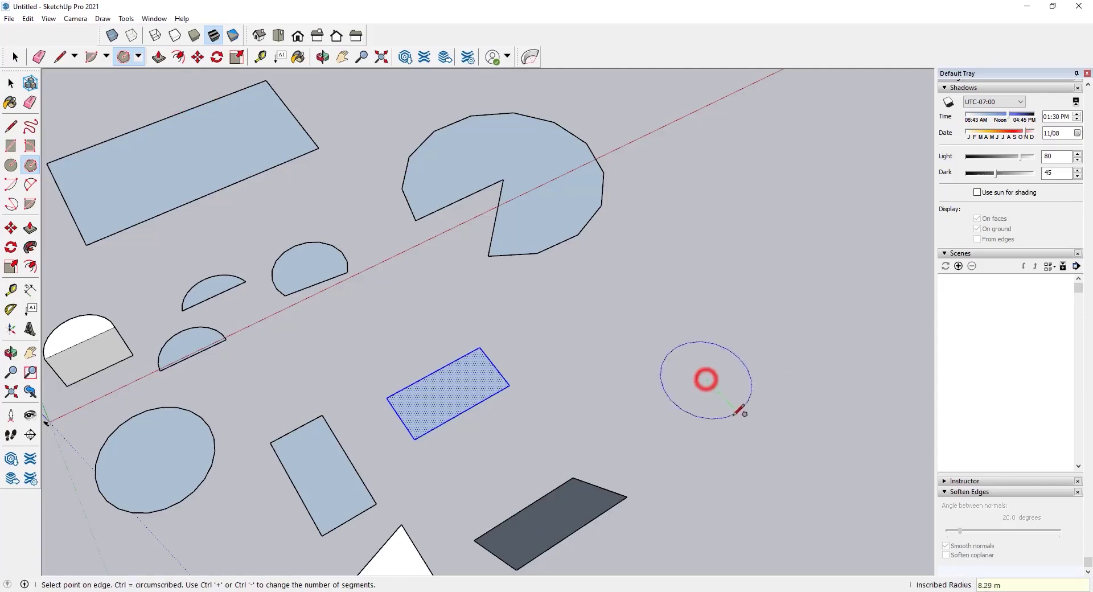
click(800, 488)
middle_drag(768, 422, 449, 329)
scroll(683, 386, up, 2)
key(space)
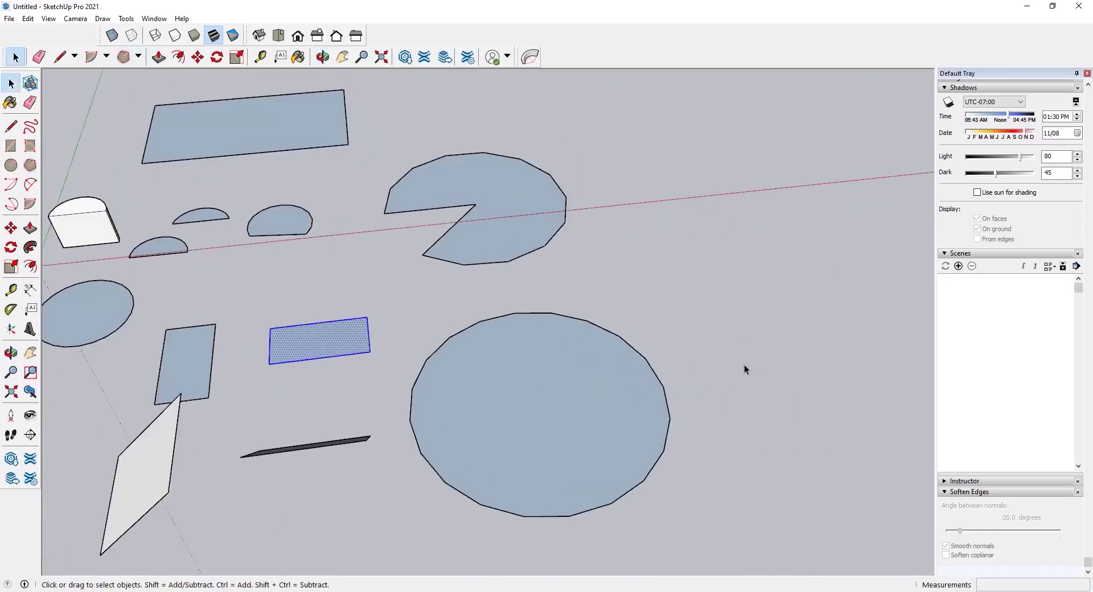
scroll(745, 364, up, 2)
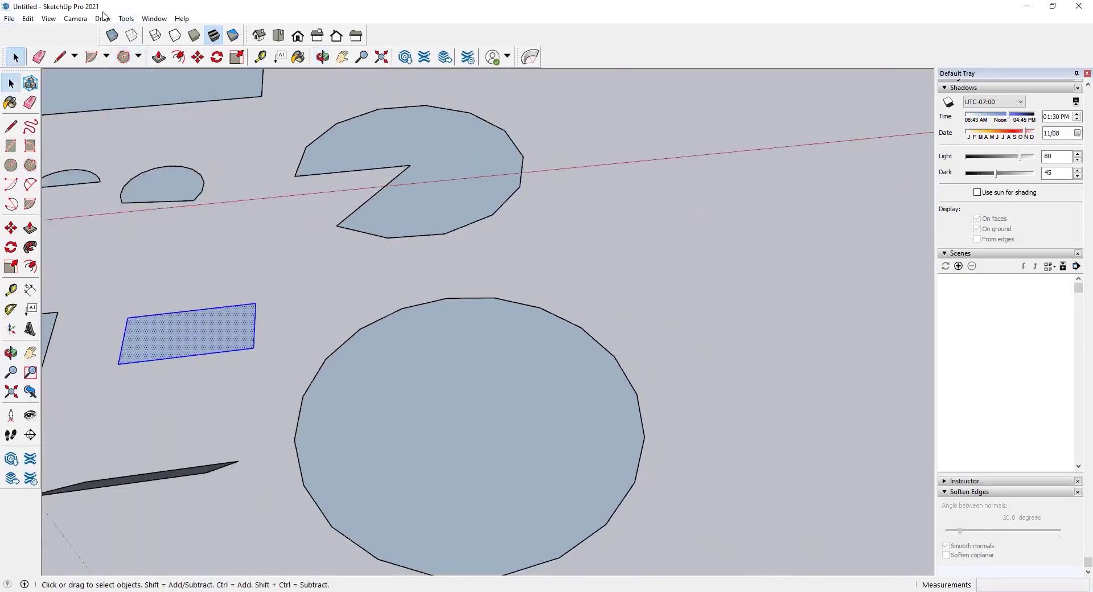
Draw a six-sided Polygon on the ground next to the large 20-sided one, noticeably smaller than it.
click(124, 56)
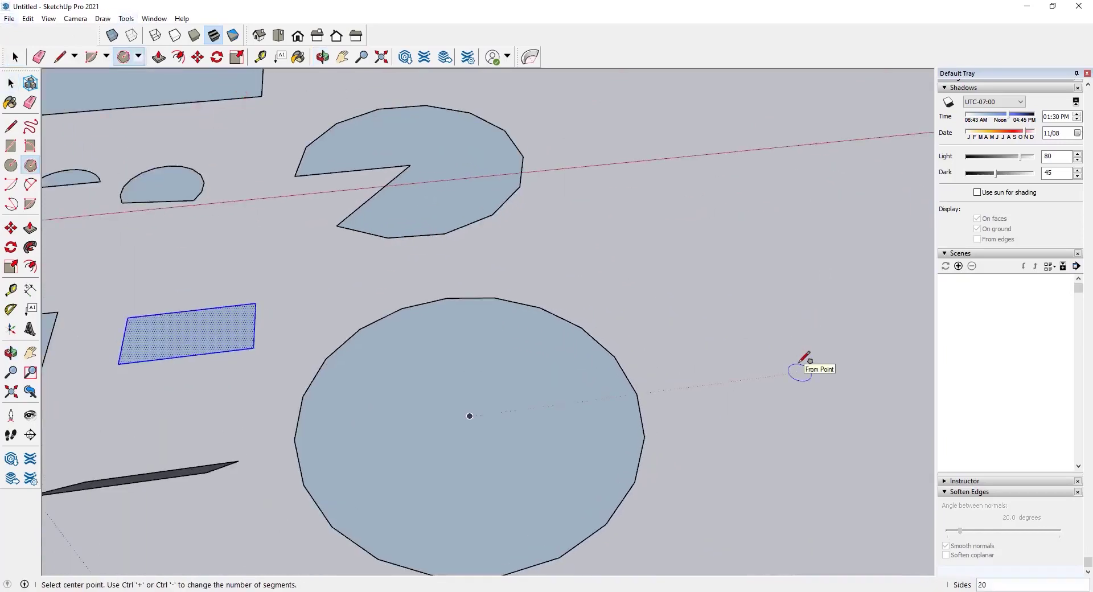
click(723, 356)
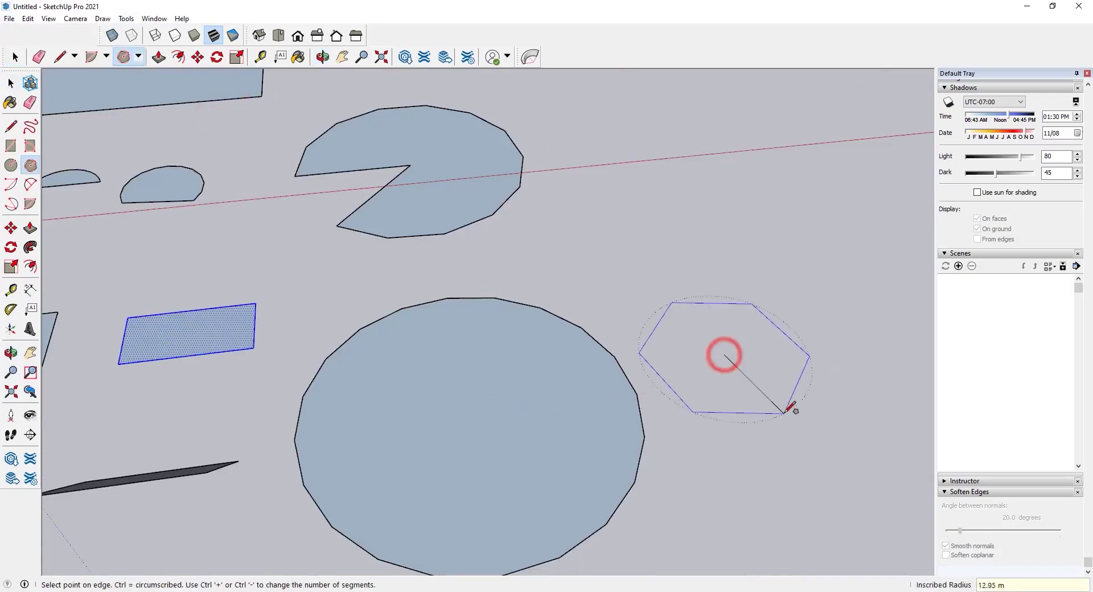
click(722, 407)
middle_drag(720, 409, 788, 279)
scroll(655, 426, down, 3)
key(space)
scroll(788, 279, up, 2)
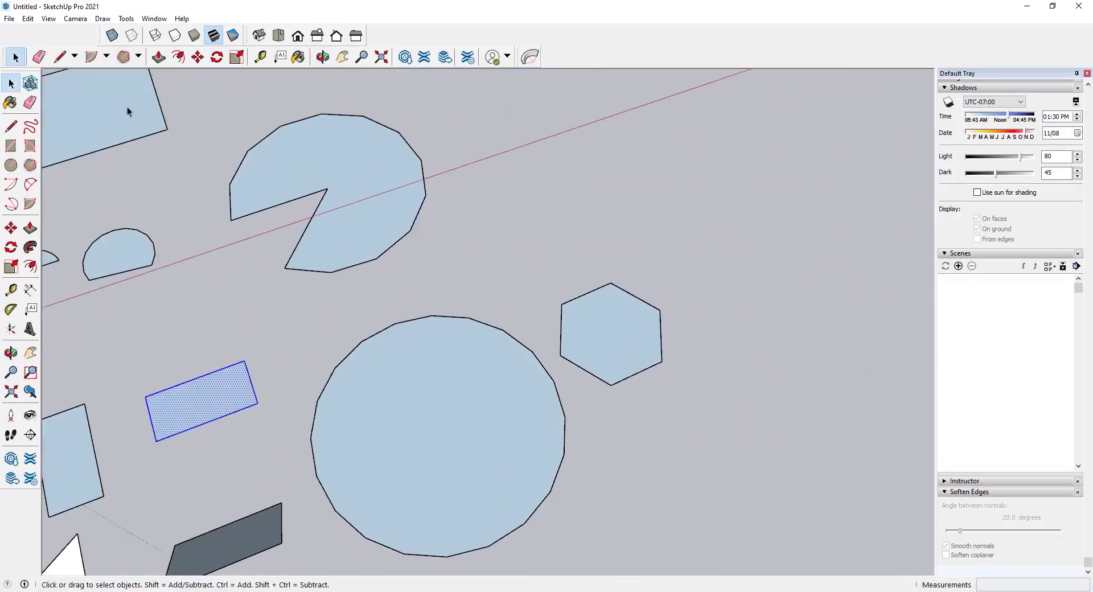
Draw an eight-sided Polygon with an inscribed radius of about 11 m beside the hexagon, with one corner along the red axis direction.
click(137, 57)
click(212, 92)
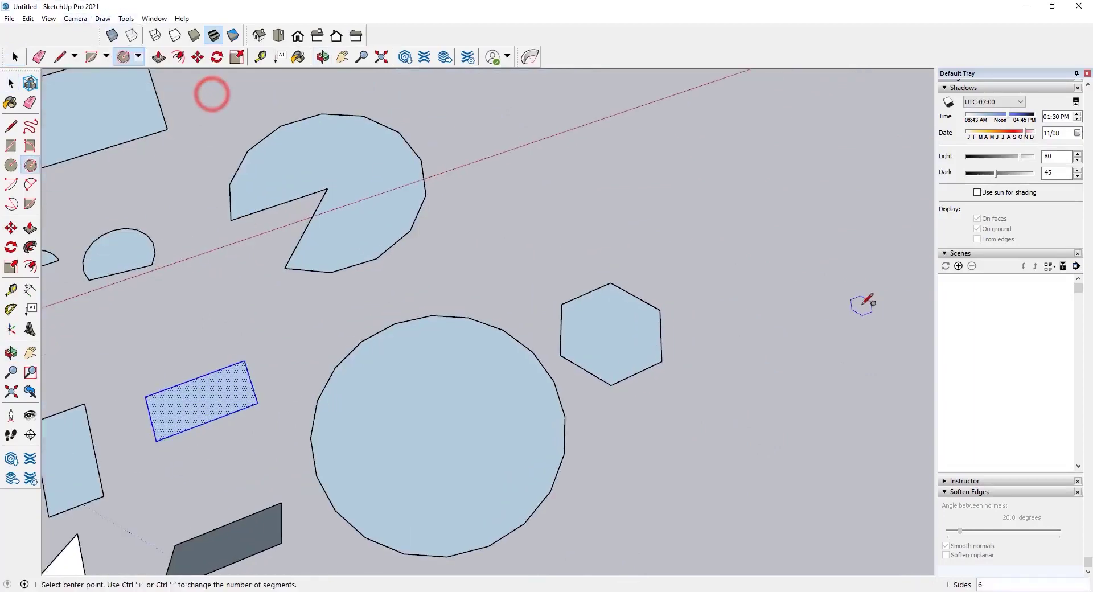
click(781, 319)
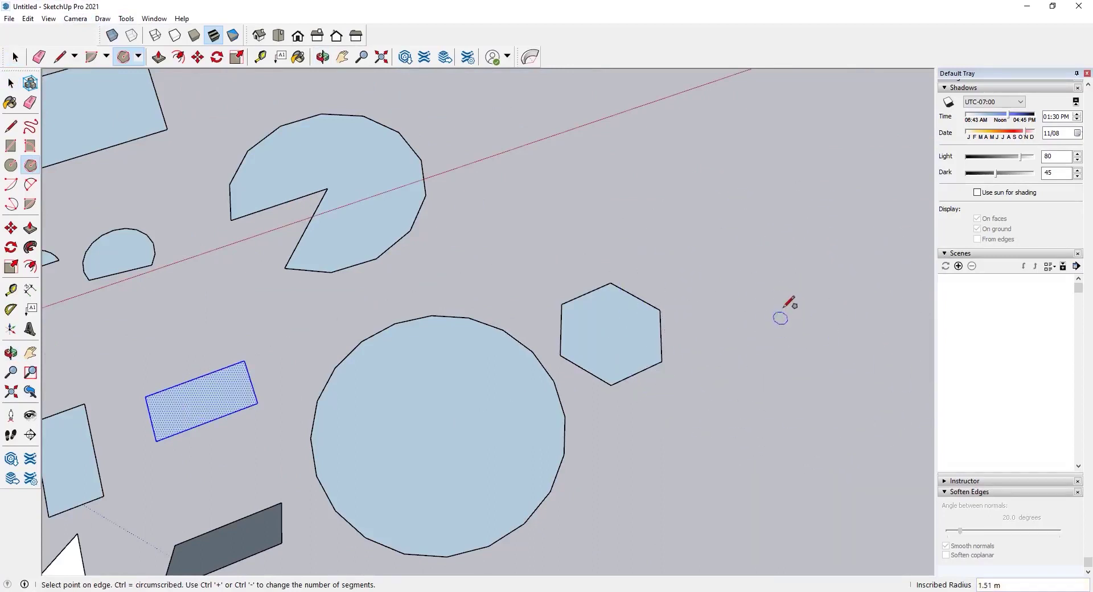
key(Escape)
click(752, 273)
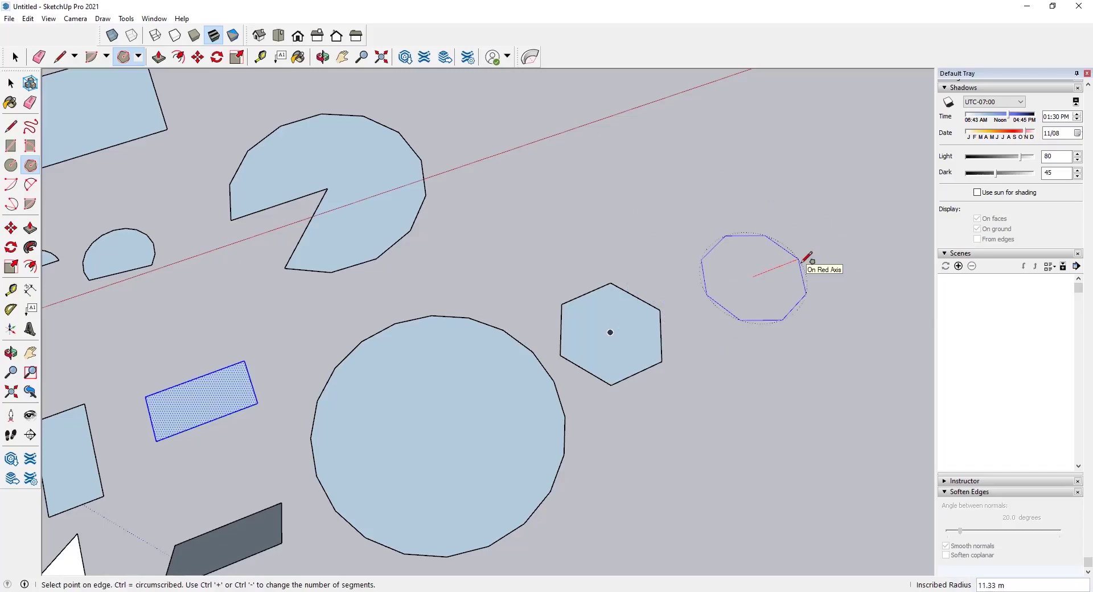
click(807, 256)
middle_drag(740, 284, 683, 391)
scroll(740, 410, up, 5)
scroll(794, 435, up, 3)
scroll(655, 350, down, 4)
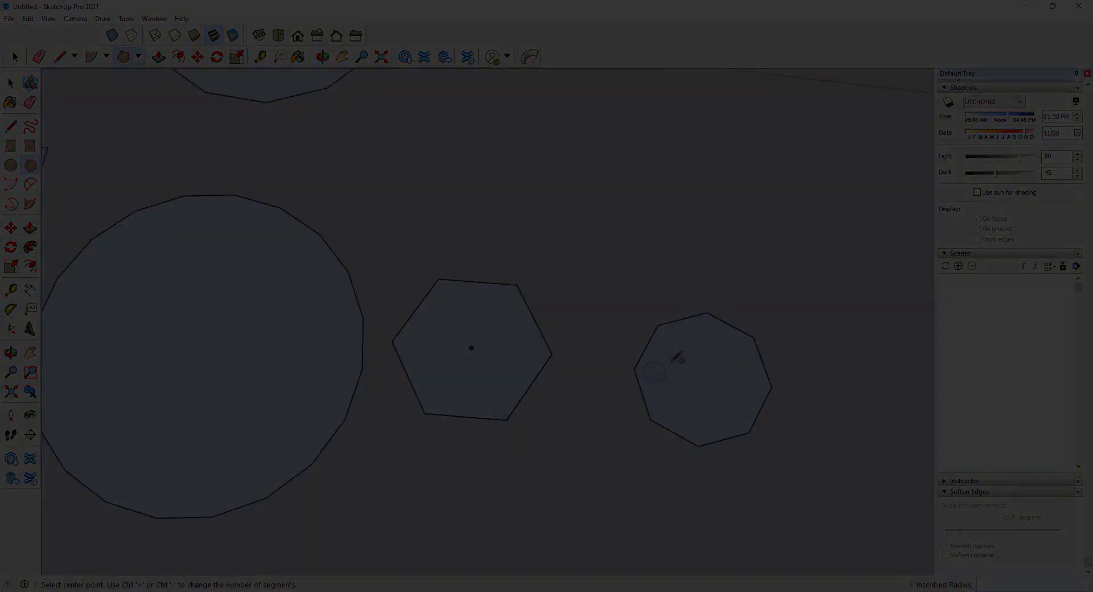